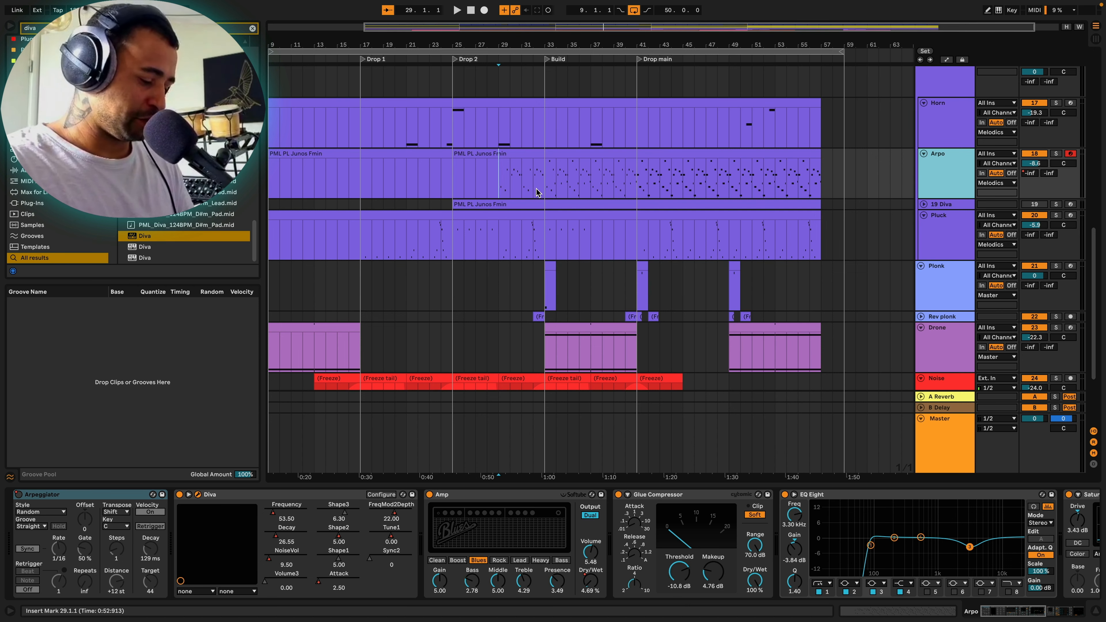
Play the arrangement and examine the Arpo clip's MIDI notes, folded to only the used keys and zoomed in
{"action": "key", "text": "space"}
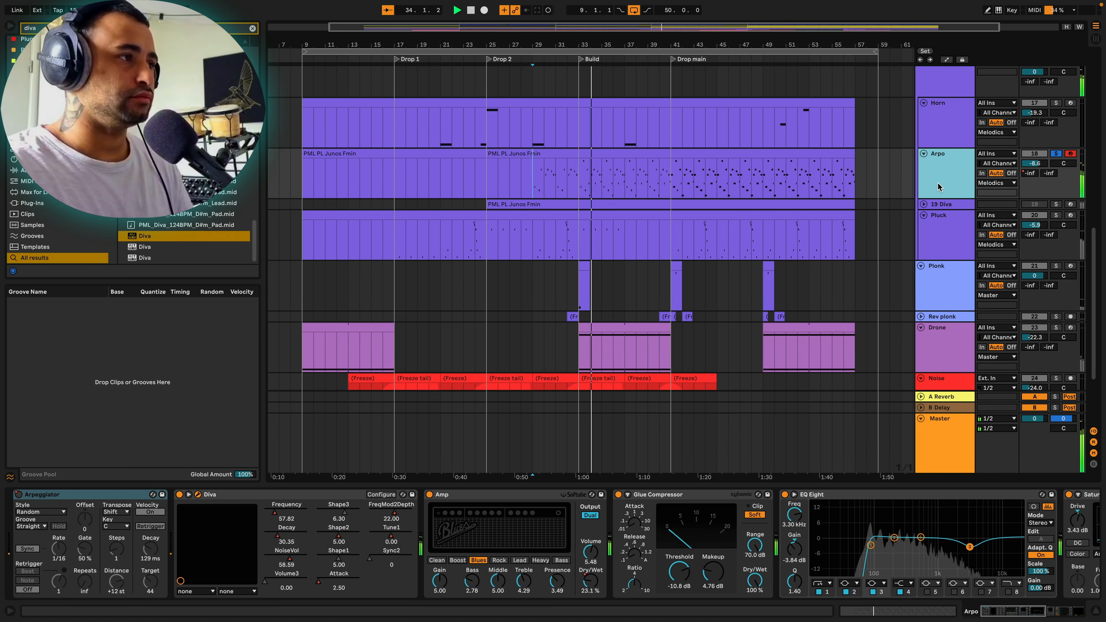
{"action": "double_click", "coordinate": [636, 155]}
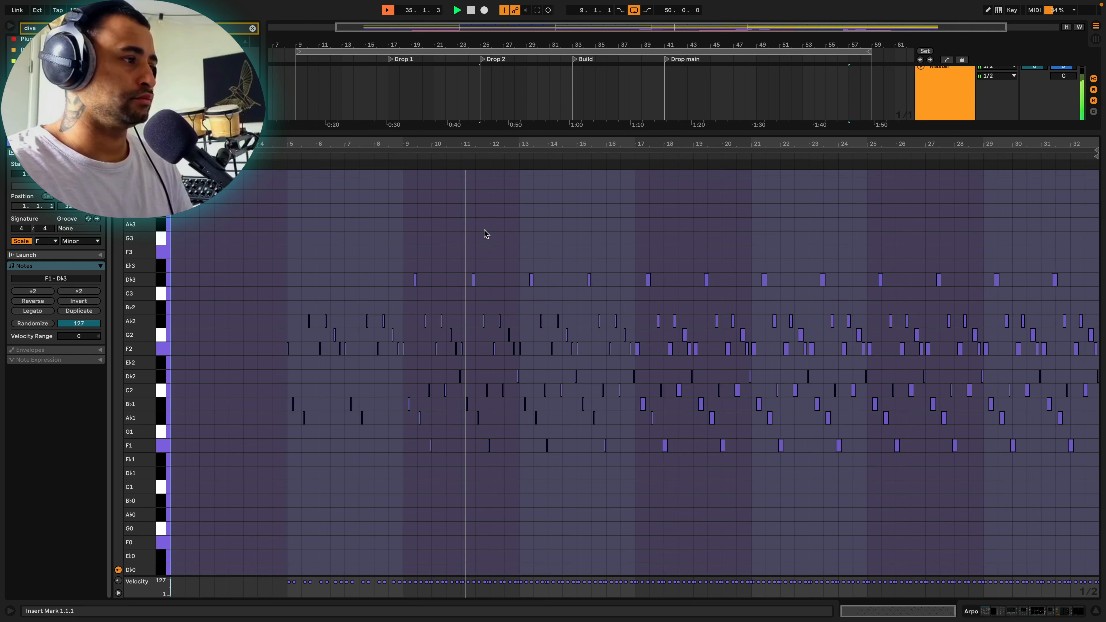
{"action": "key", "text": "f"}
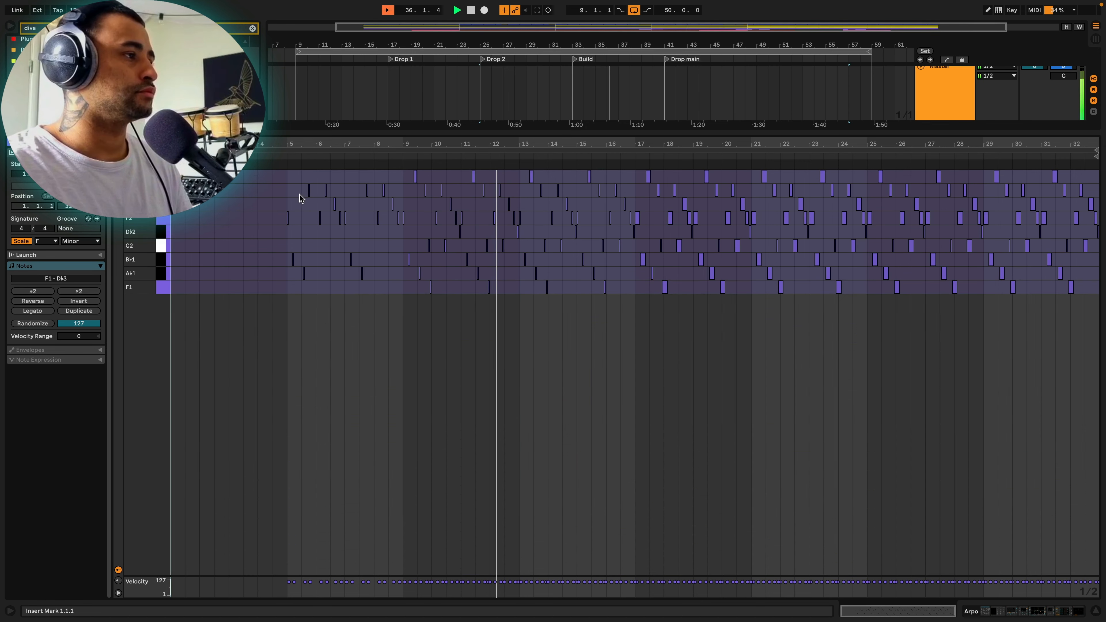
{"action": "left_click_drag", "start_coordinate": [284, 146], "coordinate": [168, 193]}
{"action": "left_click_drag", "start_coordinate": [823, 144], "coordinate": [459, 152]}
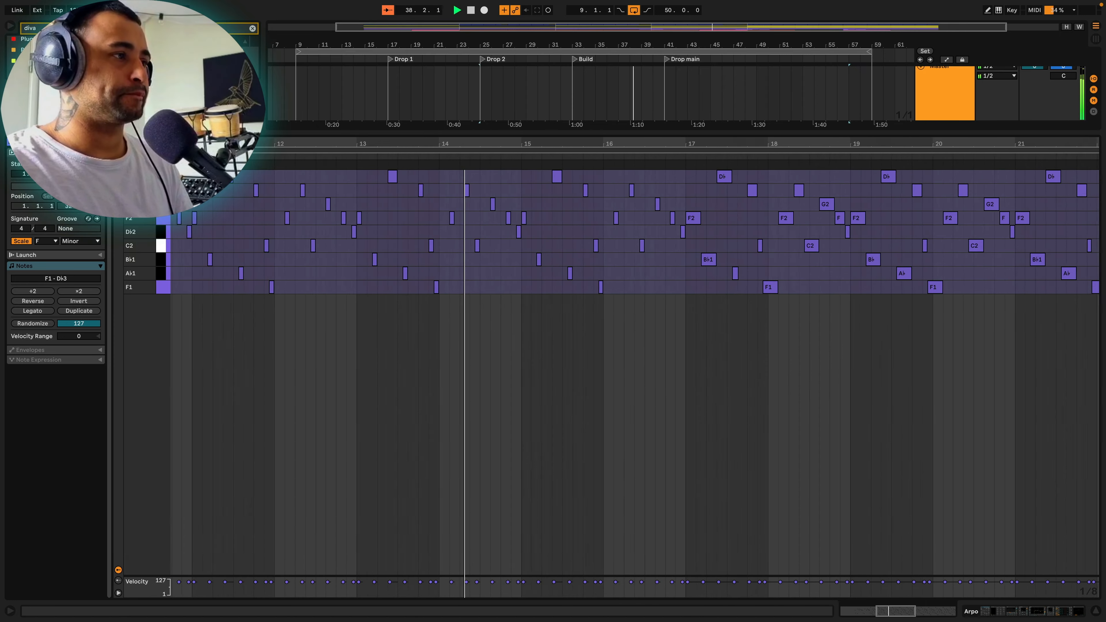
{"action": "left_click_drag", "start_coordinate": [566, 138], "coordinate": [541, 139]}
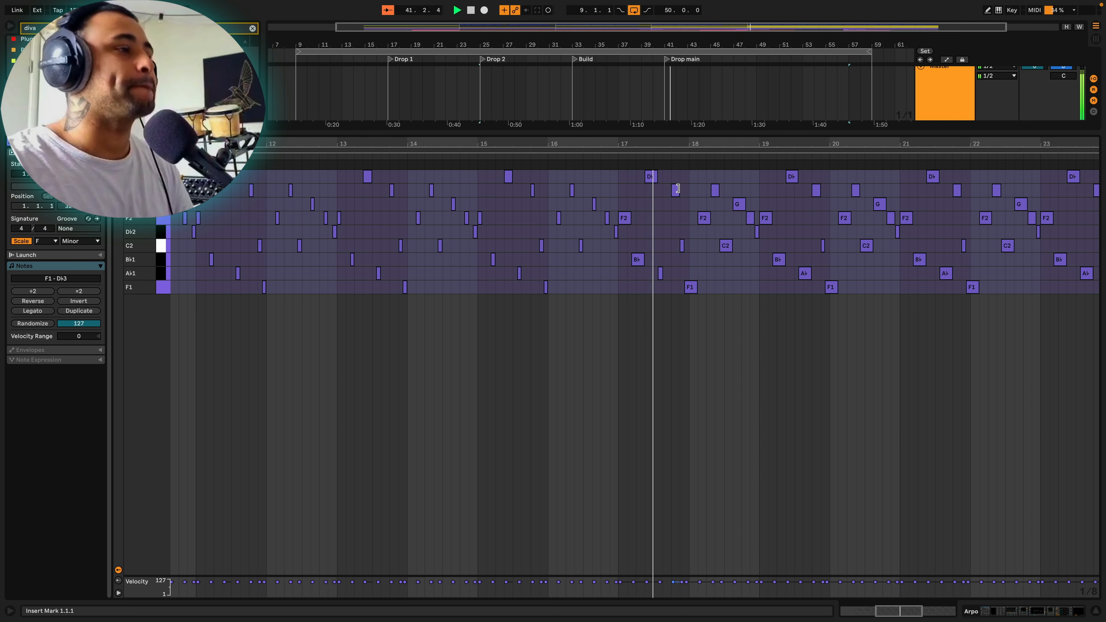
{"action": "left_click", "coordinate": [1052, 612]}
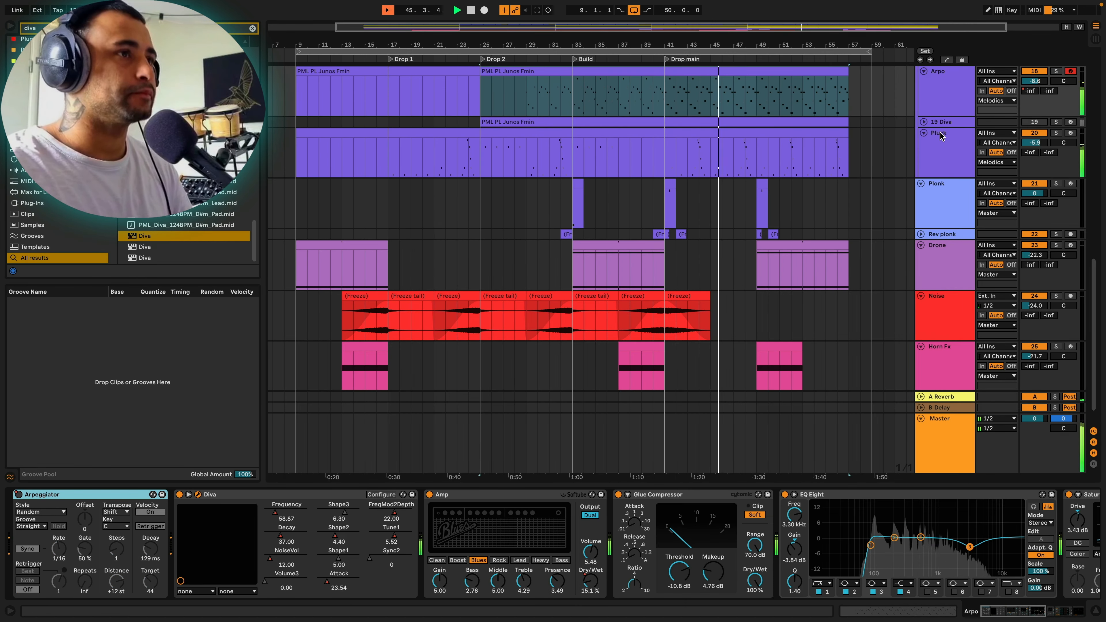
{"action": "scroll", "coordinate": [939, 135], "scroll_direction": "up", "scroll_amount": 2}
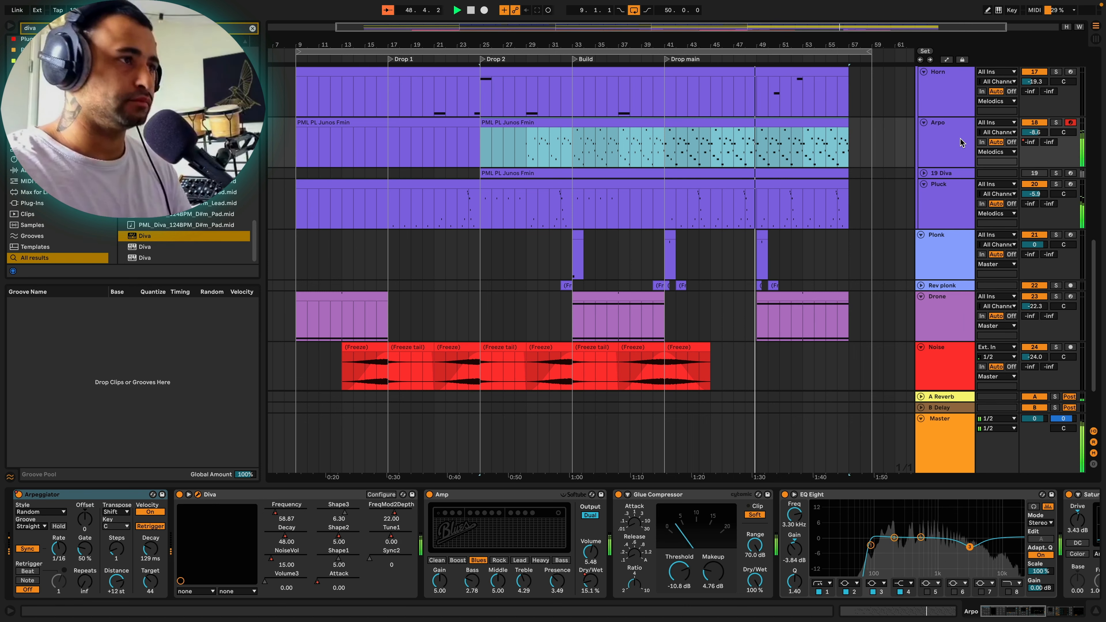
{"action": "key", "text": "space"}
Split the Arpo clip at bar 49 so that bars 49 to 57 form a separate clip
{"action": "double_click", "coordinate": [666, 184]}
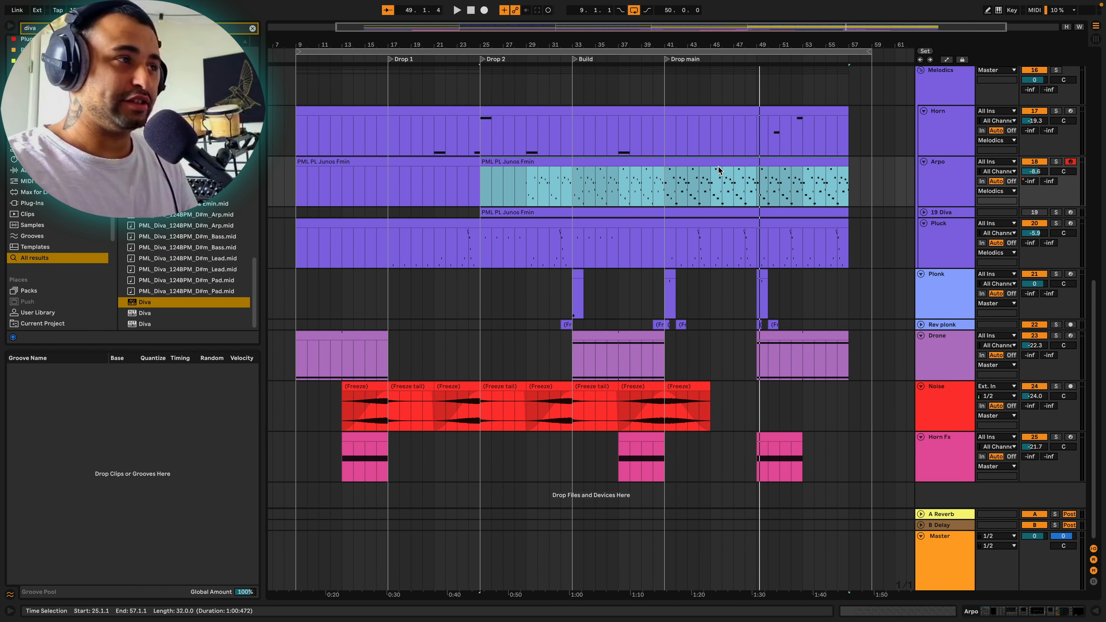
{"action": "left_click", "coordinate": [757, 198]}
{"action": "left_click_drag", "start_coordinate": [758, 198], "coordinate": [839, 201]}
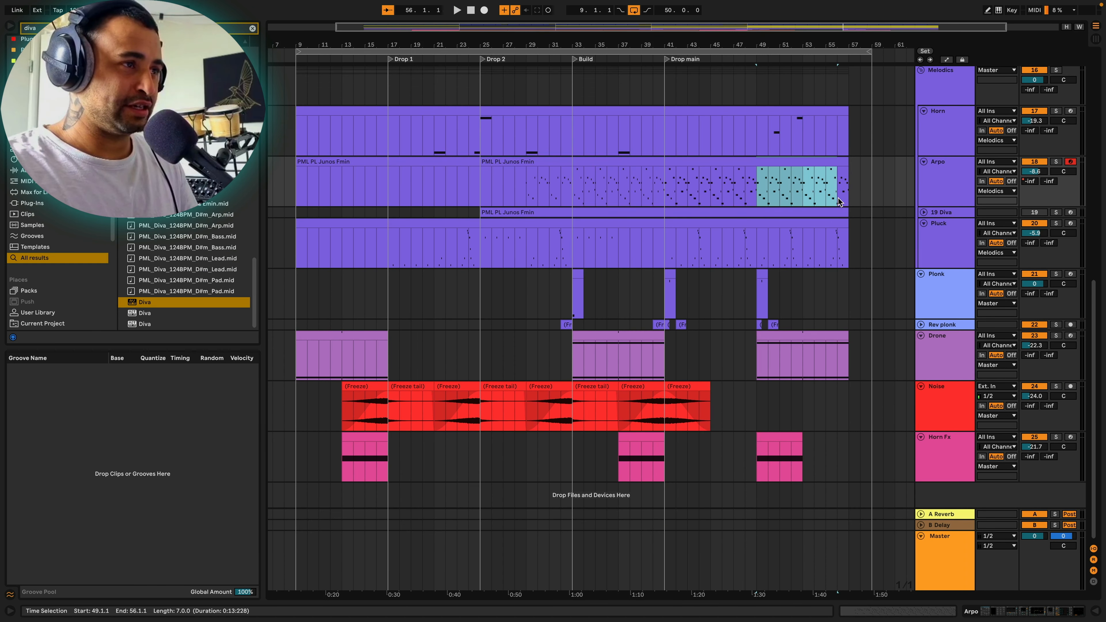
{"action": "key", "text": "ctrl+e"}
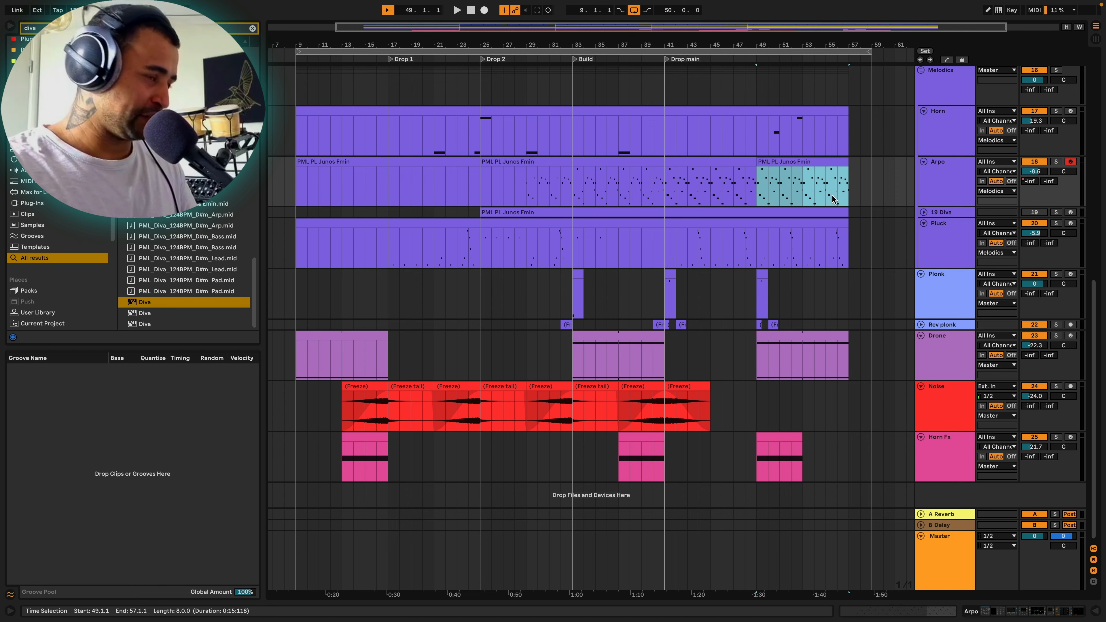
Play the separate Arpo clip from bar 49 and review its MIDI notes up close
{"action": "double_click", "coordinate": [766, 164]}
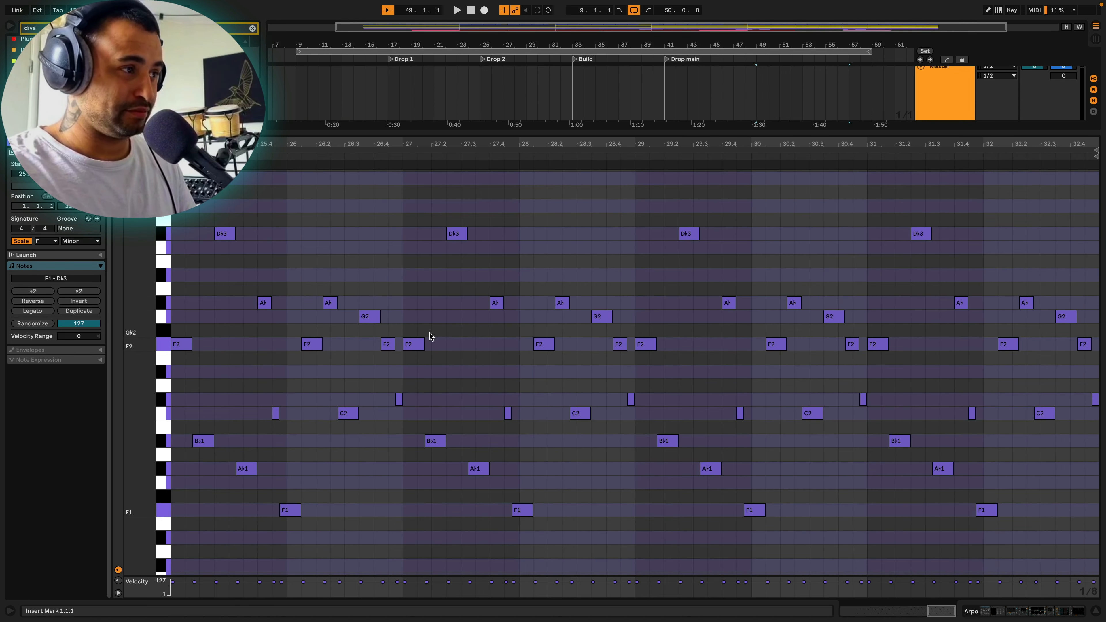
{"action": "key", "text": "space"}
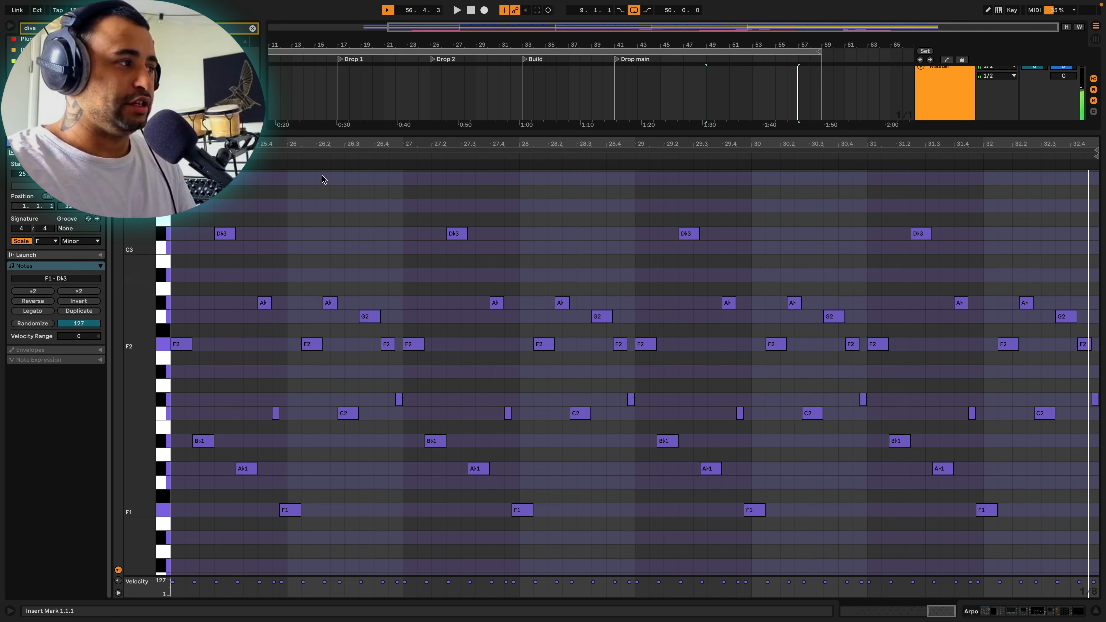
{"action": "left_click_drag", "start_coordinate": [267, 145], "coordinate": [298, 133]}
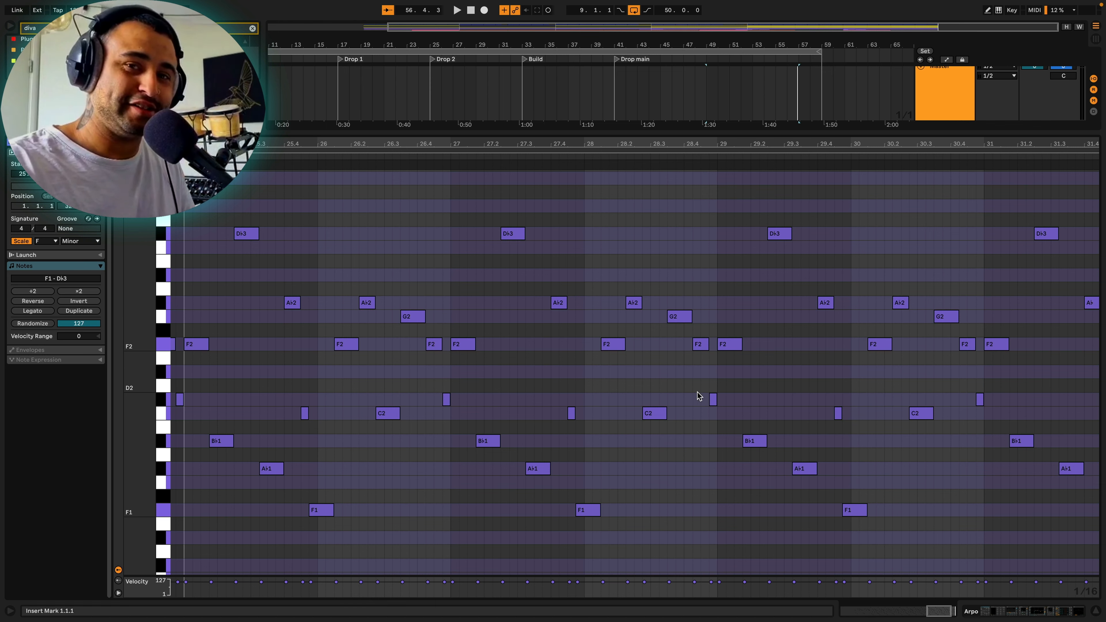
{"action": "left_click", "coordinate": [1024, 613]}
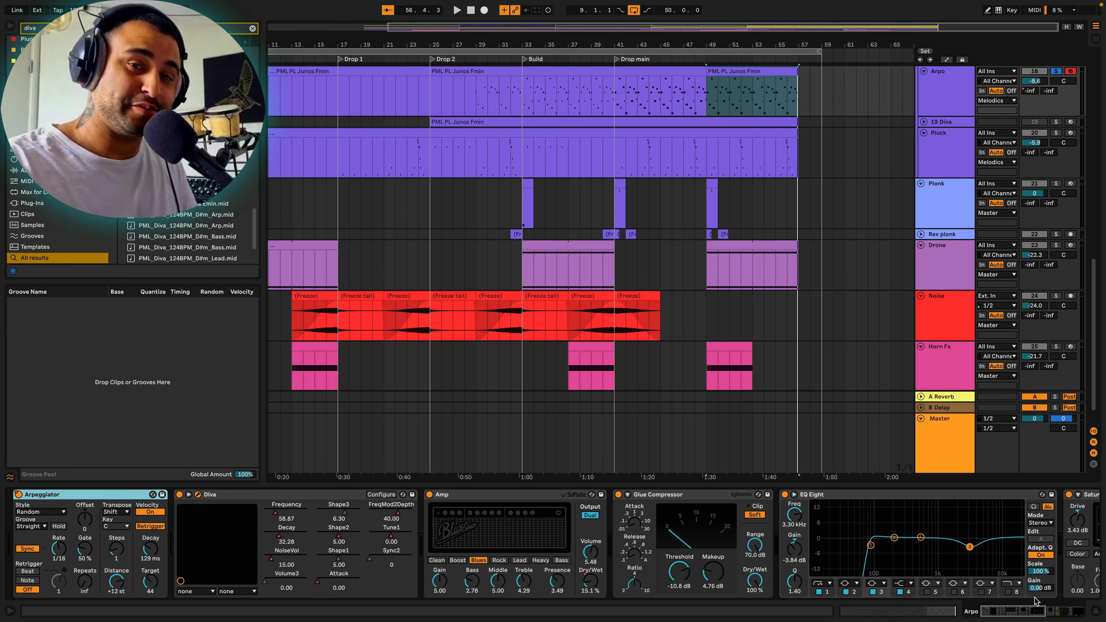
{"action": "scroll", "coordinate": [827, 166], "scroll_direction": "up", "scroll_amount": 3}
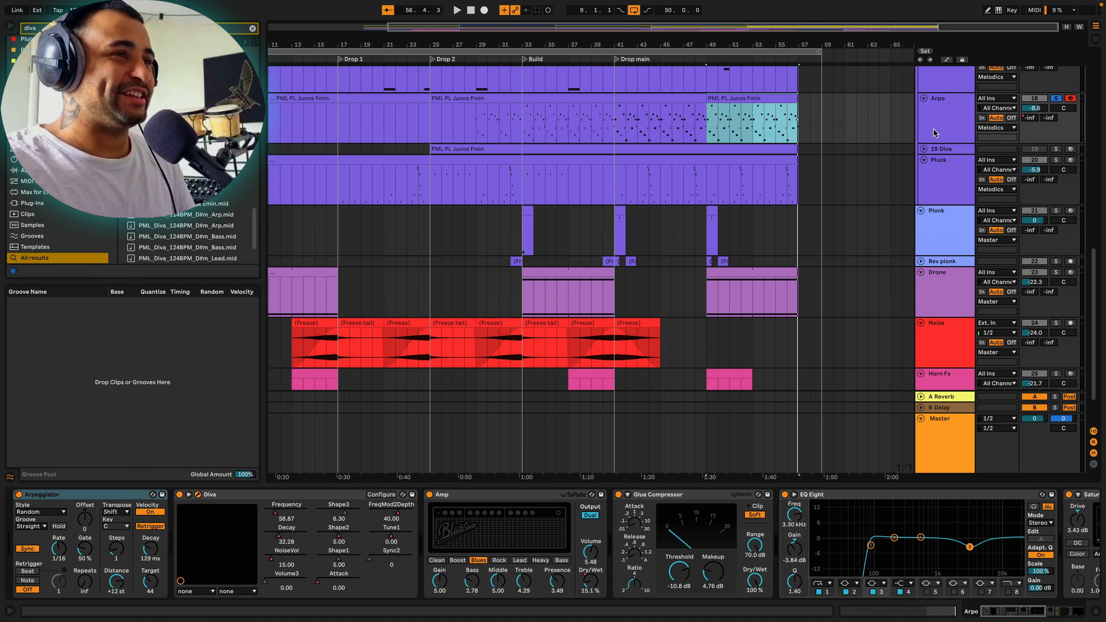
{"action": "left_click", "coordinate": [954, 153]}
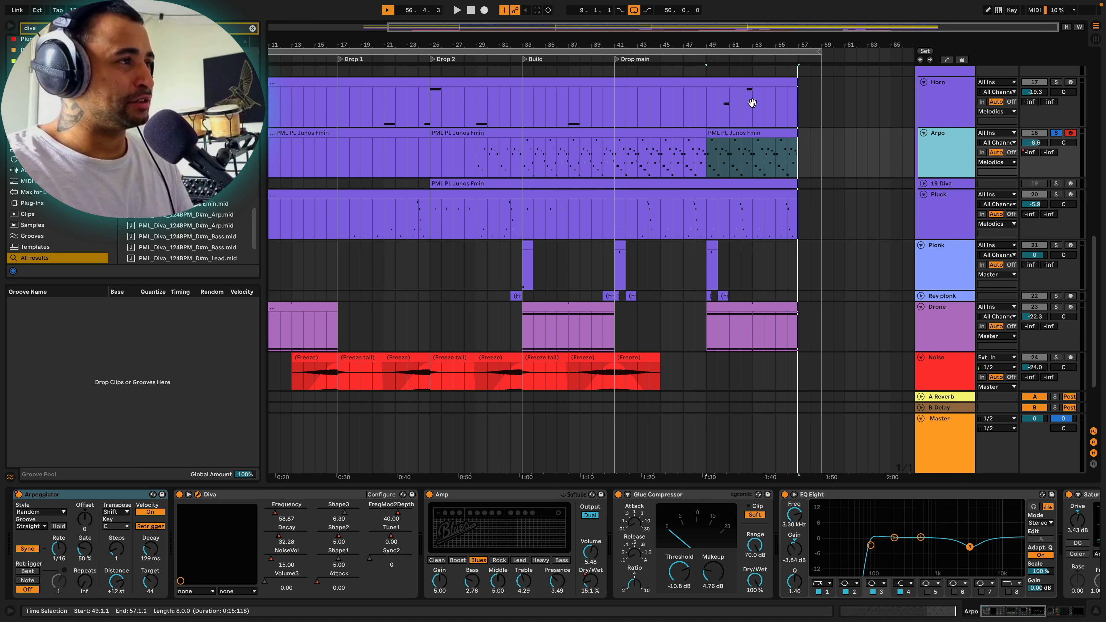
{"action": "scroll", "coordinate": [609, 231], "scroll_direction": "down", "scroll_amount": 3}
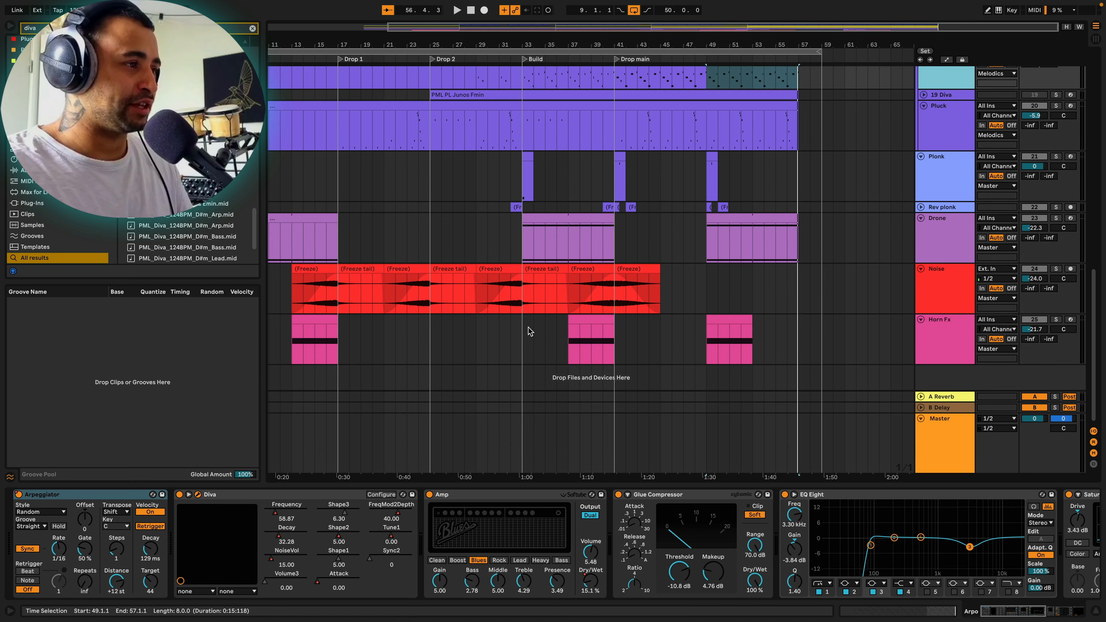
{"action": "scroll", "coordinate": [616, 143], "scroll_direction": "up", "scroll_amount": 6}
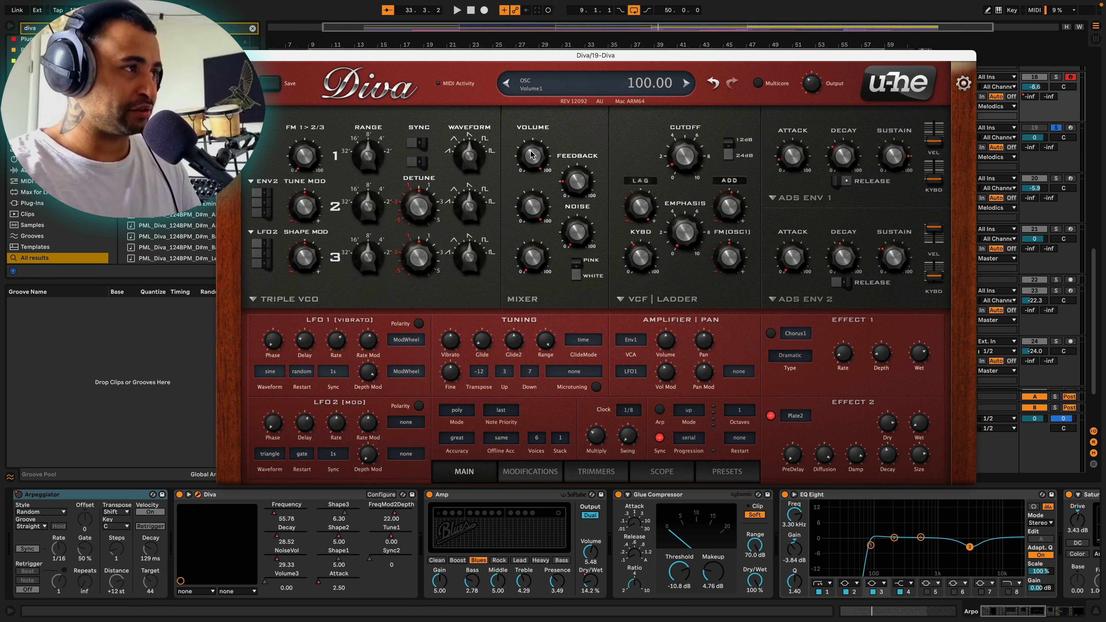
Set the mixer volumes of Diva's oscillators 1 and 2 to 100 and oscillator 2's range tuning to 24.00
{"action": "left_click_drag", "start_coordinate": [531, 155], "coordinate": [536, 215]}
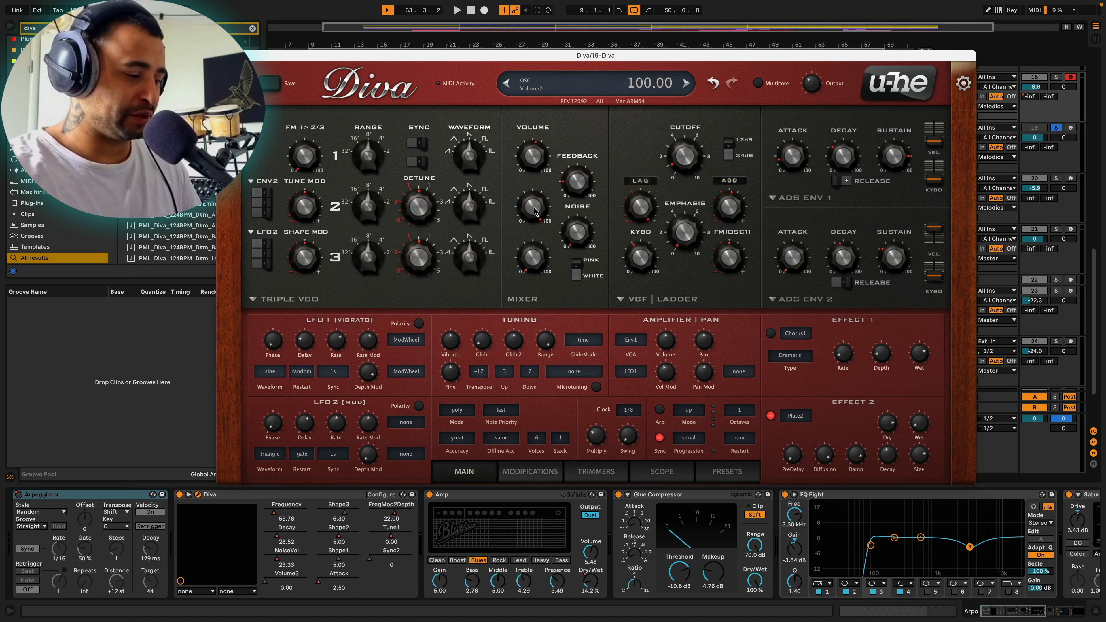
{"action": "left_click_drag", "start_coordinate": [535, 210], "coordinate": [537, 239]}
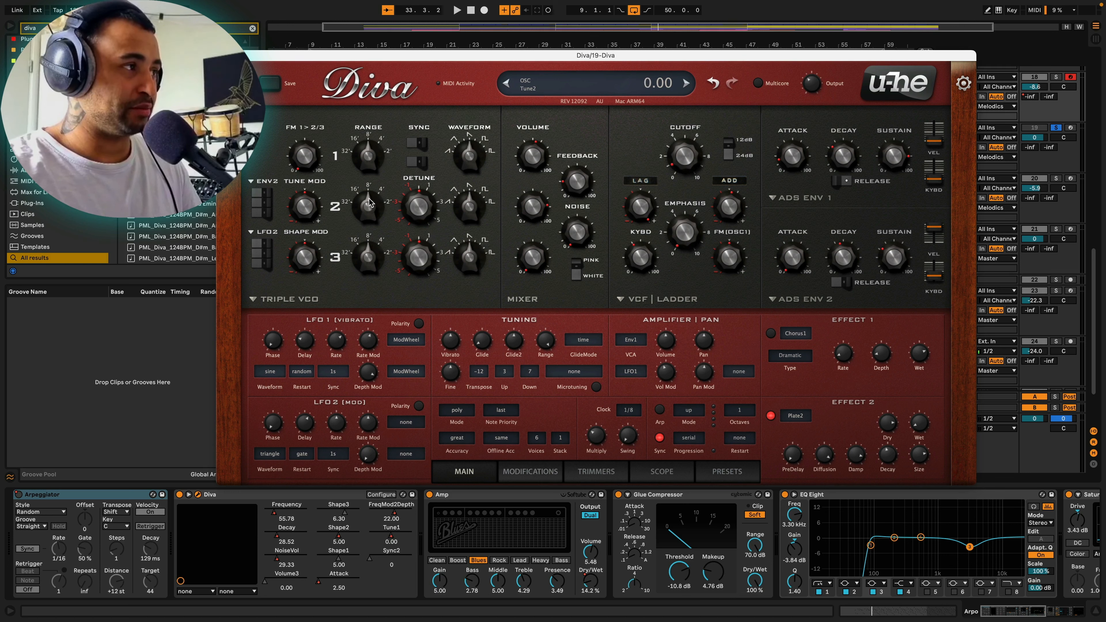
{"action": "left_click_drag", "start_coordinate": [369, 199], "coordinate": [349, 44]}
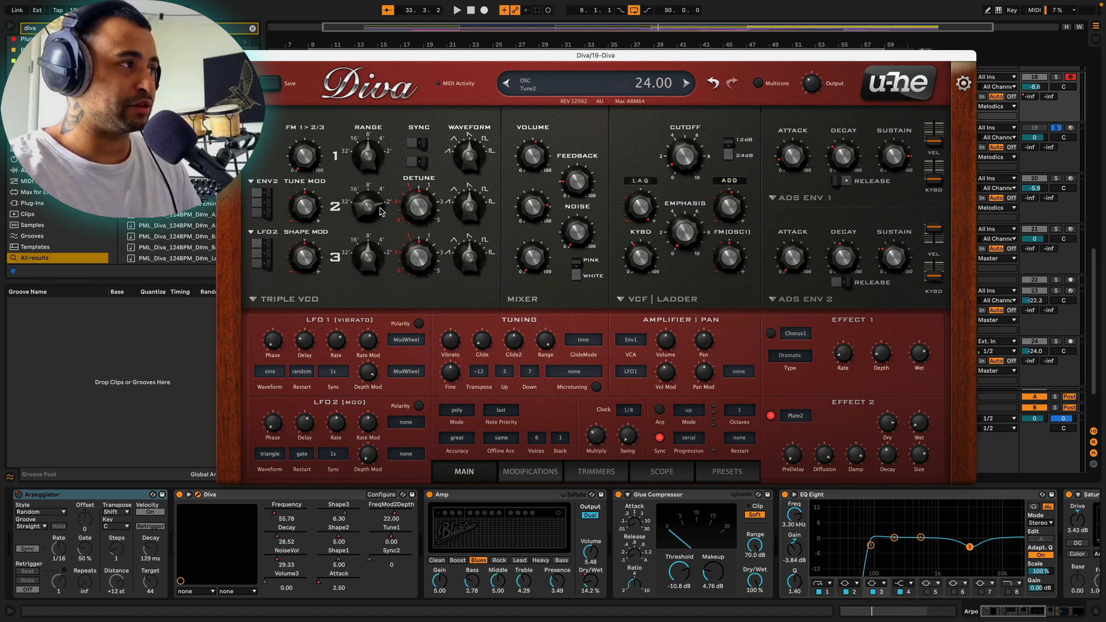
{"action": "key", "text": "space"}
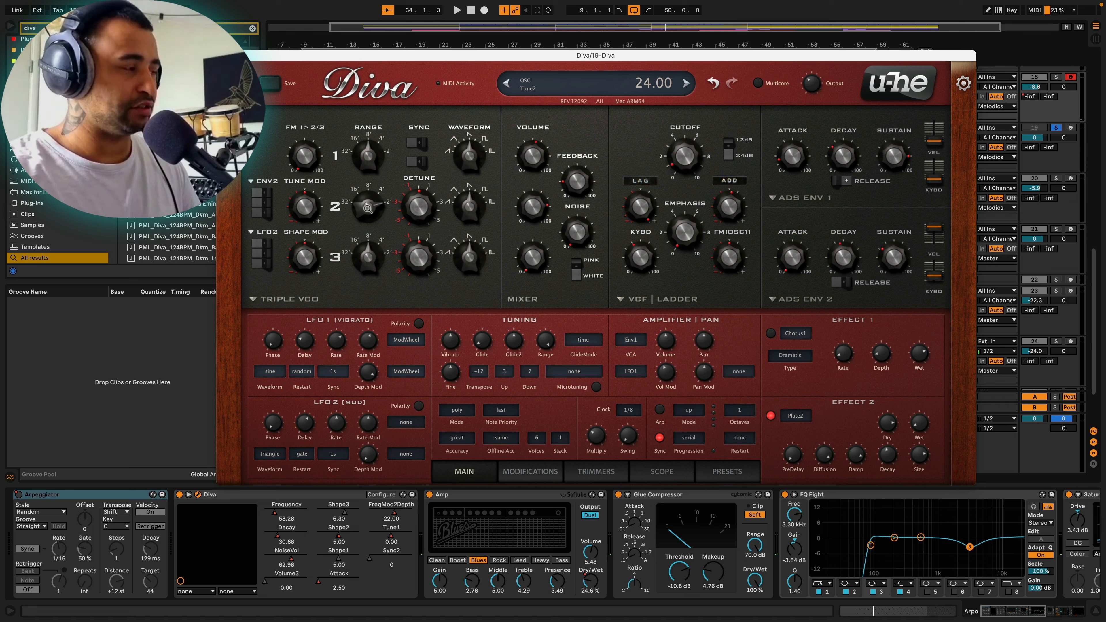
Try different amounts of FM from oscillator 1 to 2/3, including 50.50 and 40.00, while auditioning the arp
{"action": "left_click_drag", "start_coordinate": [313, 167], "coordinate": [314, 105]}
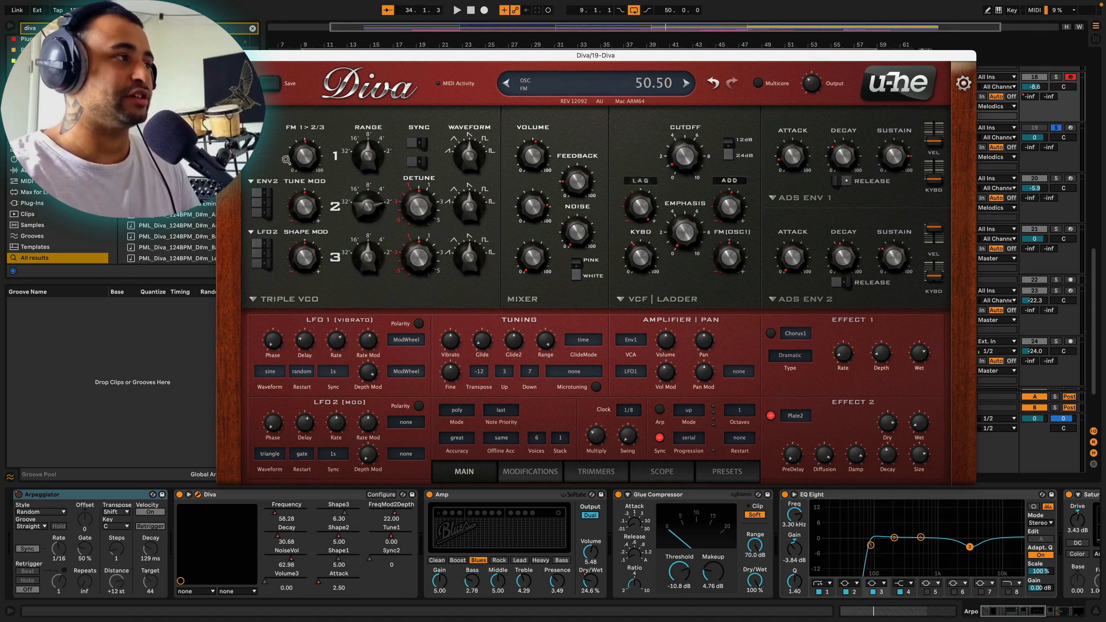
{"action": "key", "text": "space"}
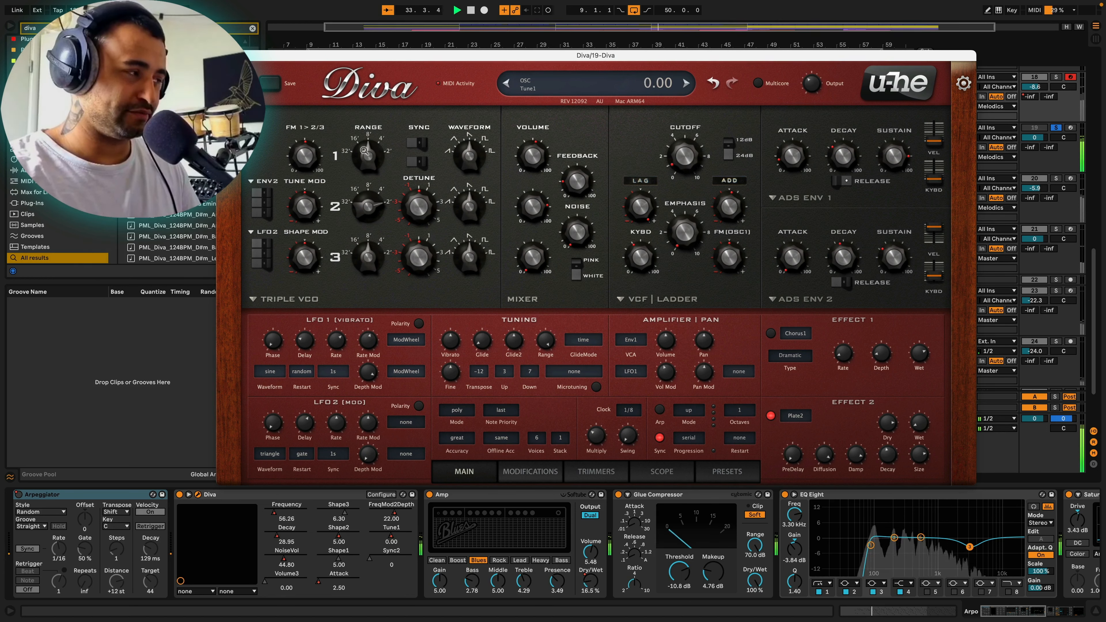
{"action": "key", "text": "space"}
{"action": "left_click_drag", "start_coordinate": [323, 145], "coordinate": [317, 149]}
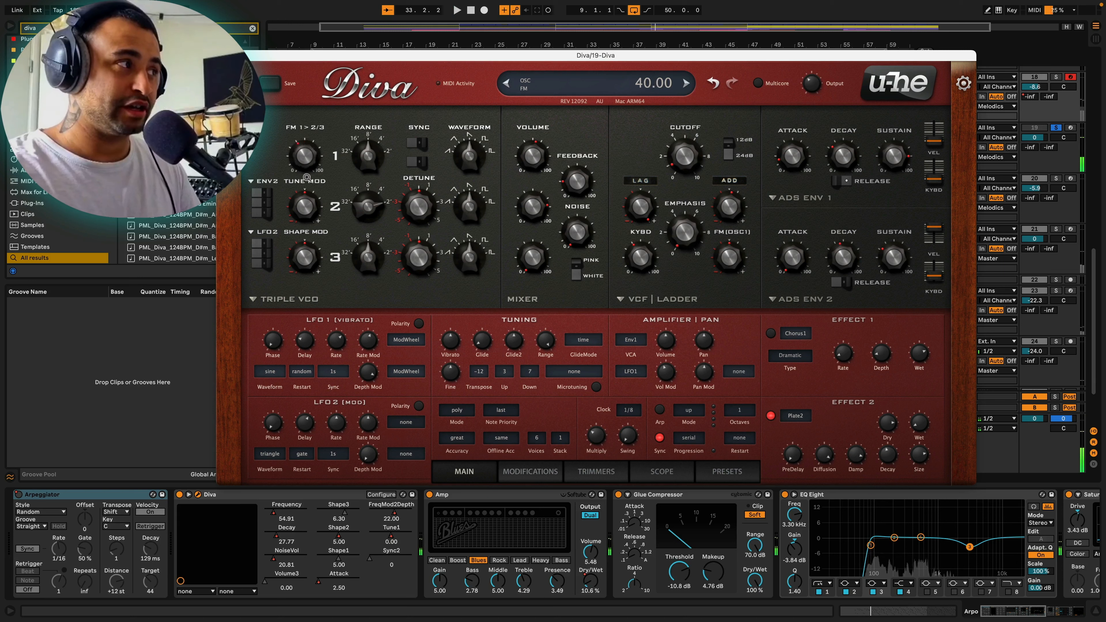
{"action": "left_click_drag", "start_coordinate": [306, 177], "coordinate": [307, 103]}
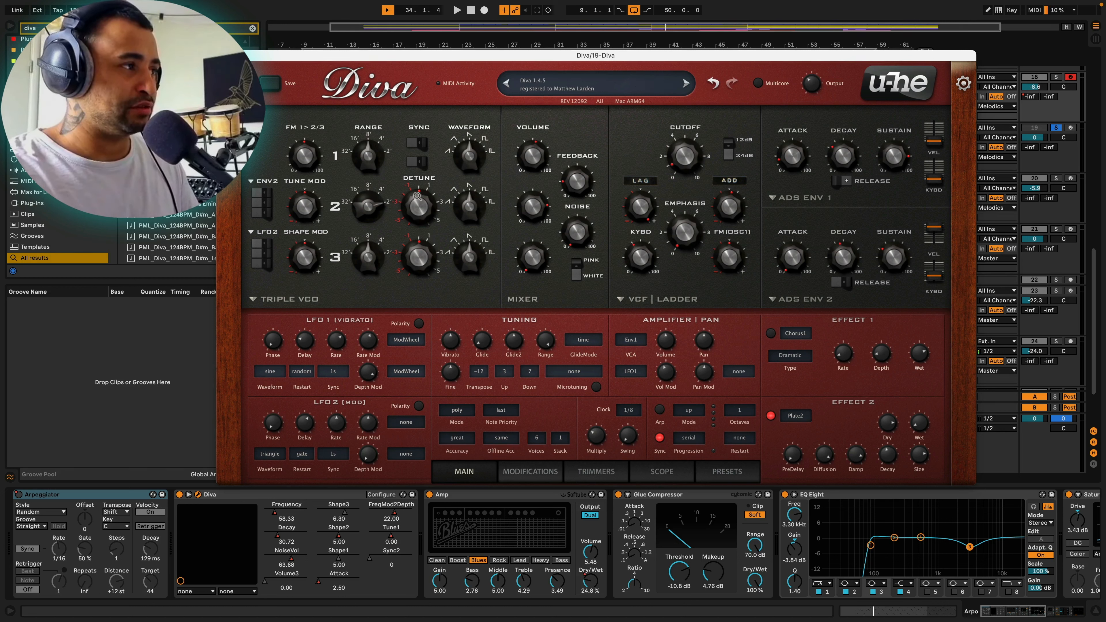
Adjust oscillator 2's detune and audition its effect on the arp sound
{"action": "left_click_drag", "start_coordinate": [417, 197], "coordinate": [408, 263]}
{"action": "key", "text": "space"}
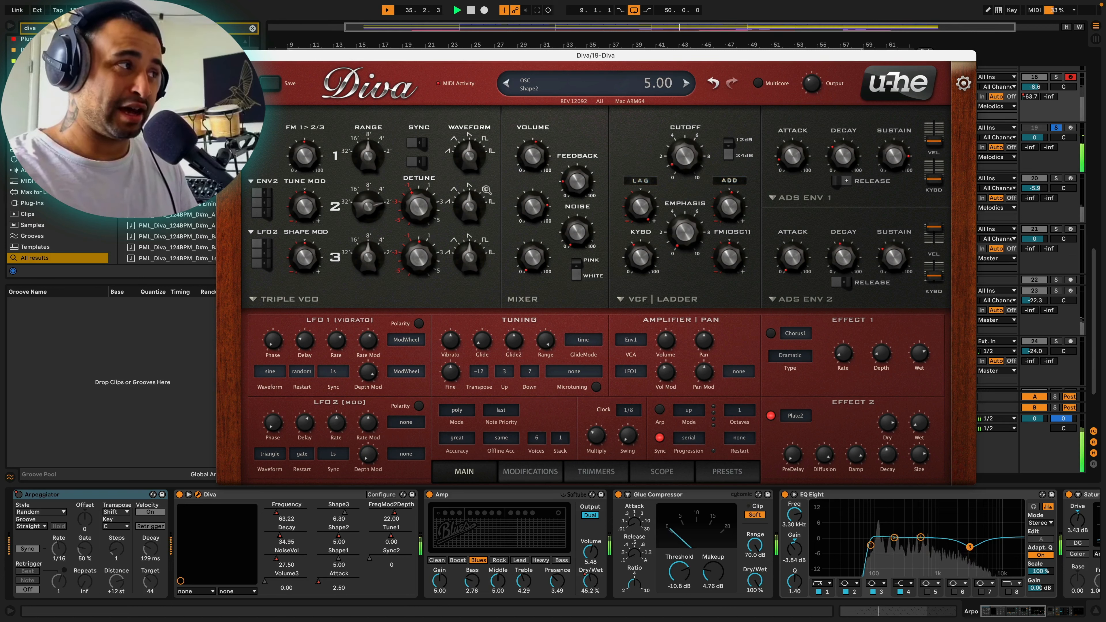
{"action": "key", "text": "space"}
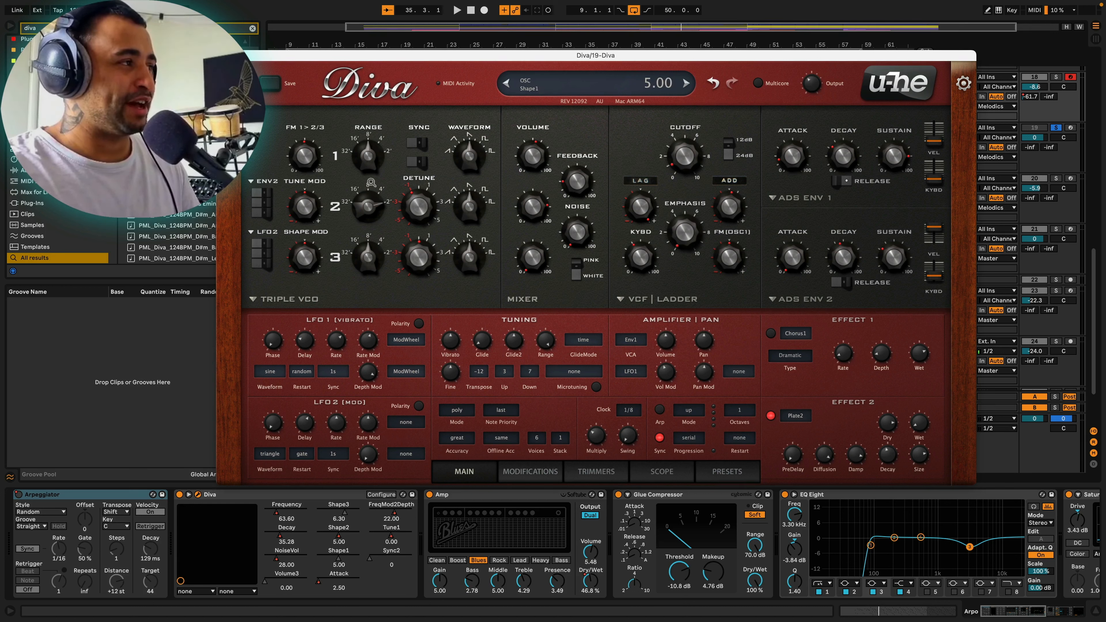
Assign LFO2 as the oscillator Tune Mod source, adjust the modulation depth, and audition the result
{"action": "left_click", "coordinate": [260, 182]}
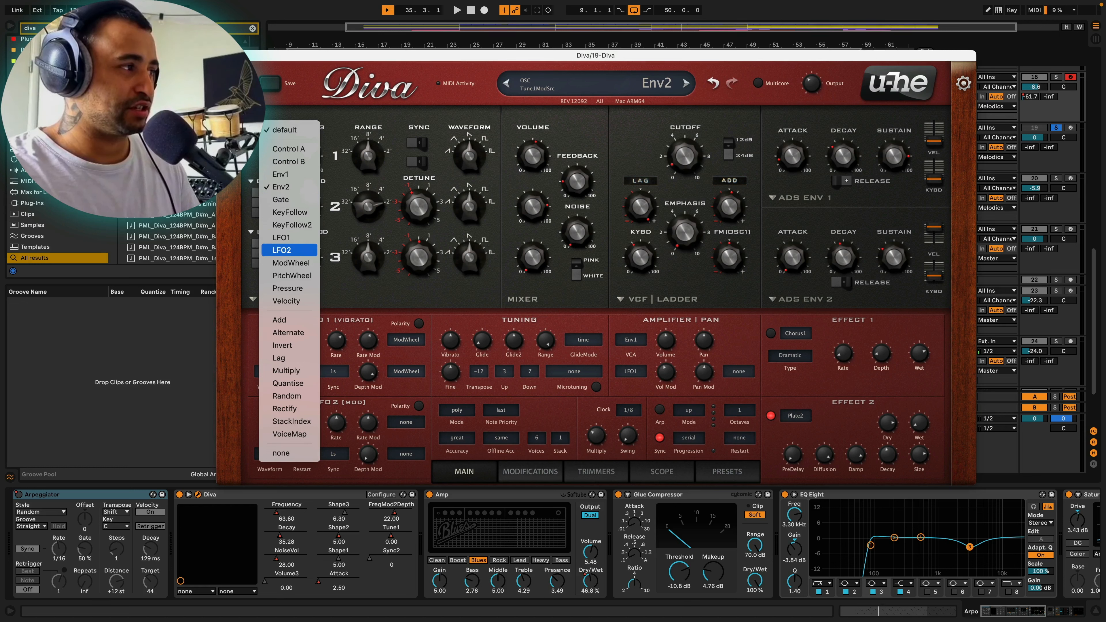
{"action": "left_click", "coordinate": [282, 251]}
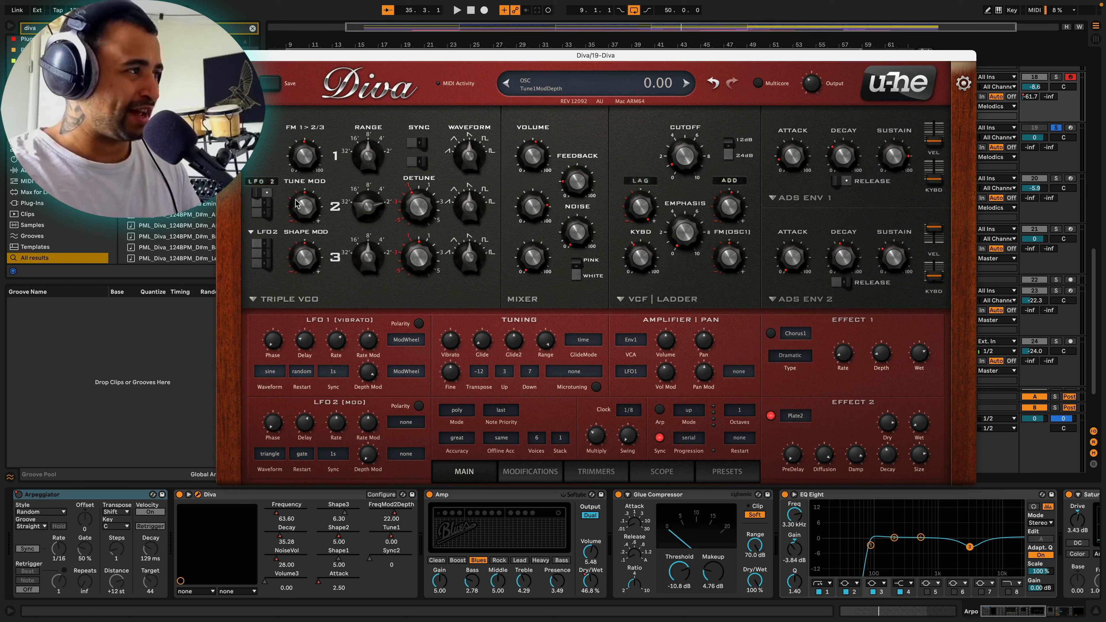
{"action": "left_click_drag", "start_coordinate": [300, 202], "coordinate": [299, 198]}
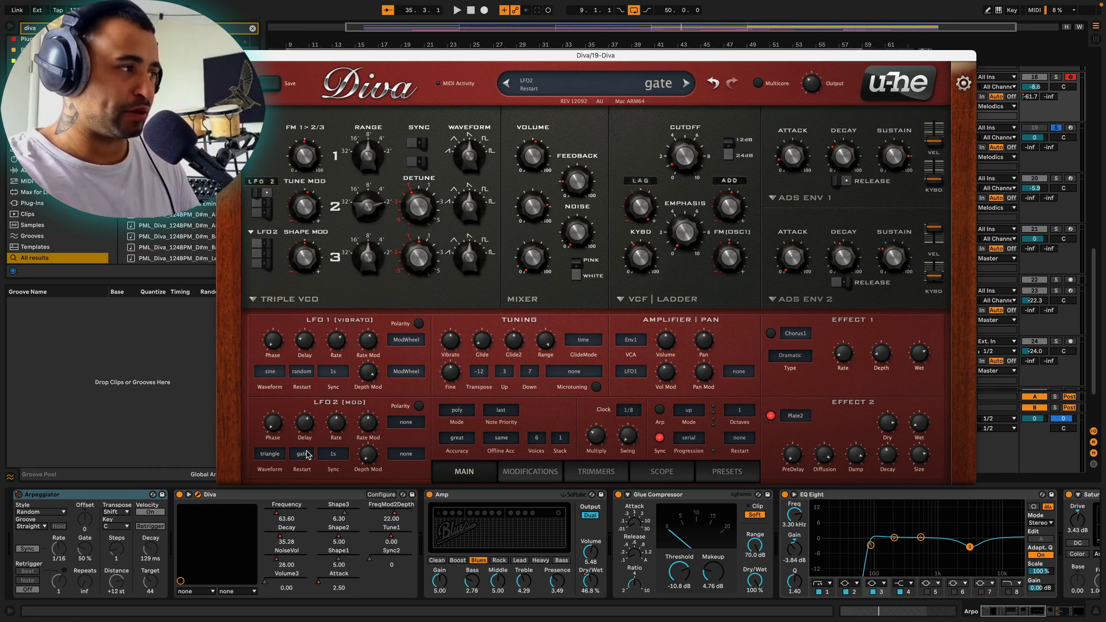
{"action": "key", "text": "space"}
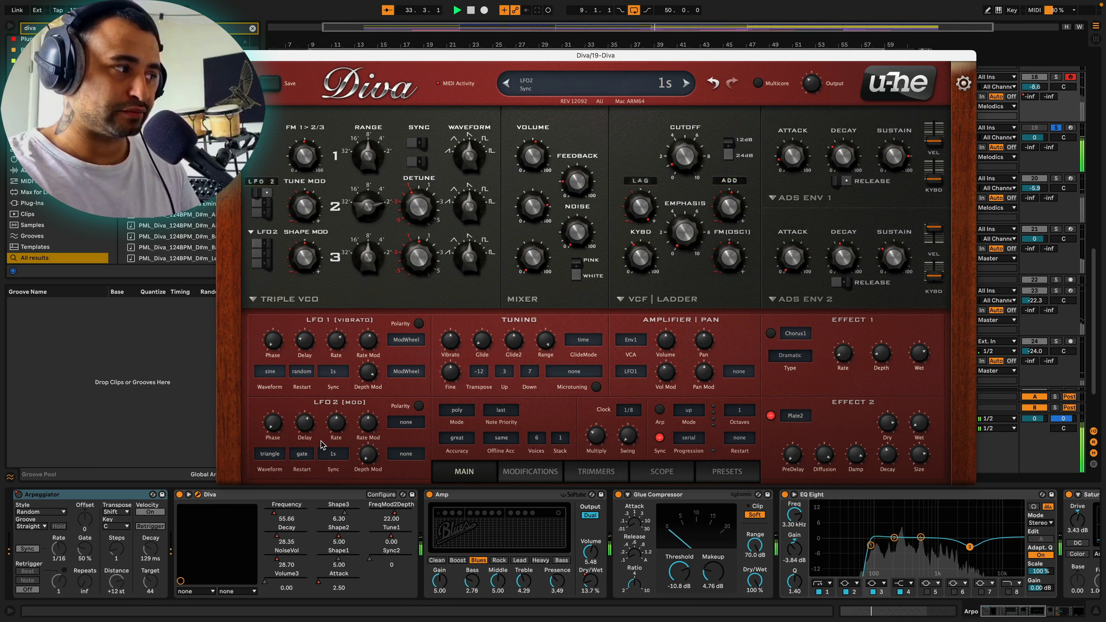
{"action": "key", "text": "space"}
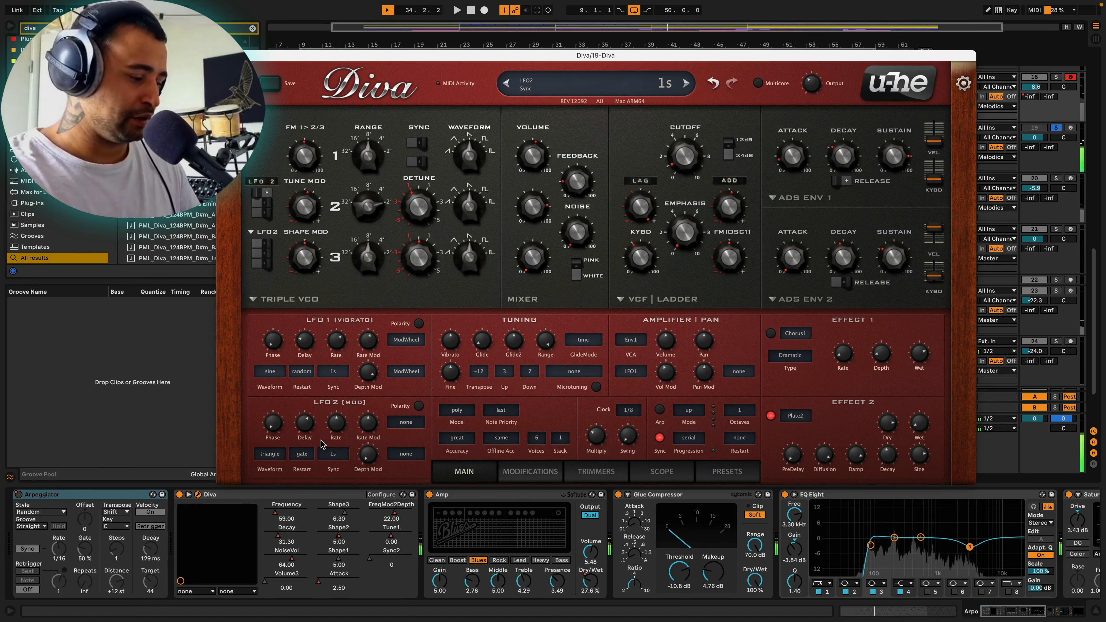
Set LFO2's delay to 0.00, its restart mode to random, and its sync rate to 2/1
{"action": "left_click_drag", "start_coordinate": [304, 421], "coordinate": [303, 591]}
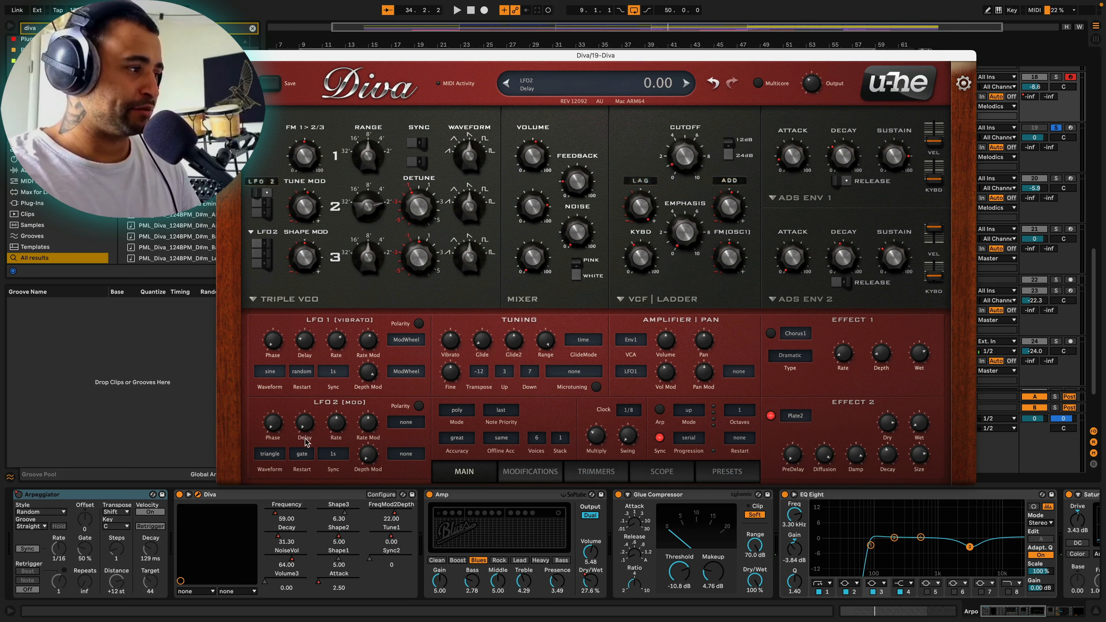
{"action": "left_click", "coordinate": [304, 454]}
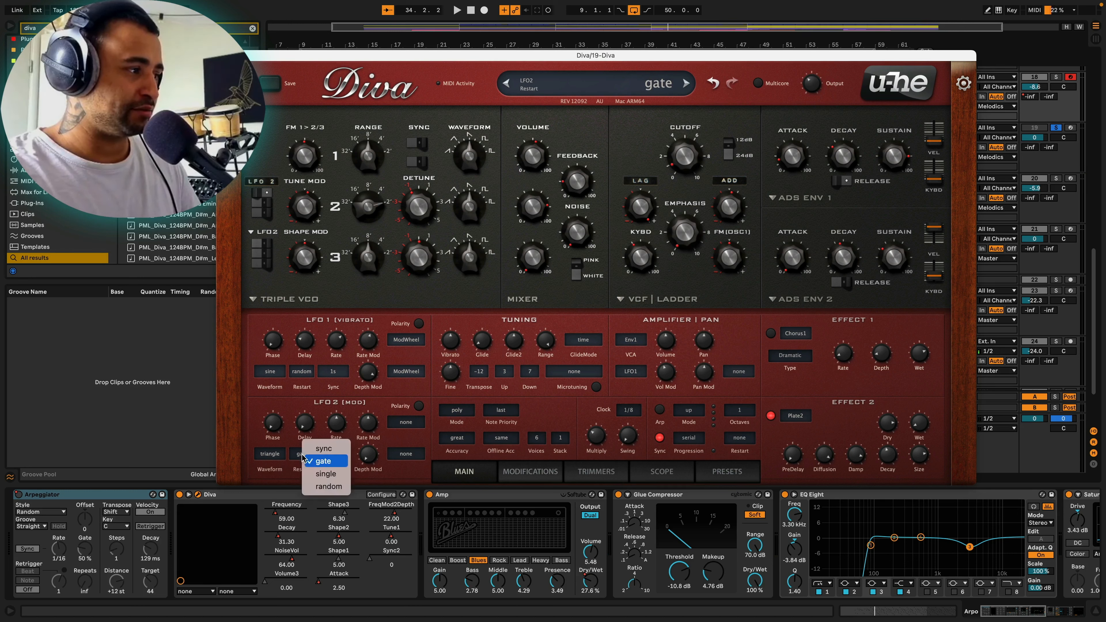
{"action": "left_click", "coordinate": [328, 487]}
{"action": "left_click", "coordinate": [336, 457]}
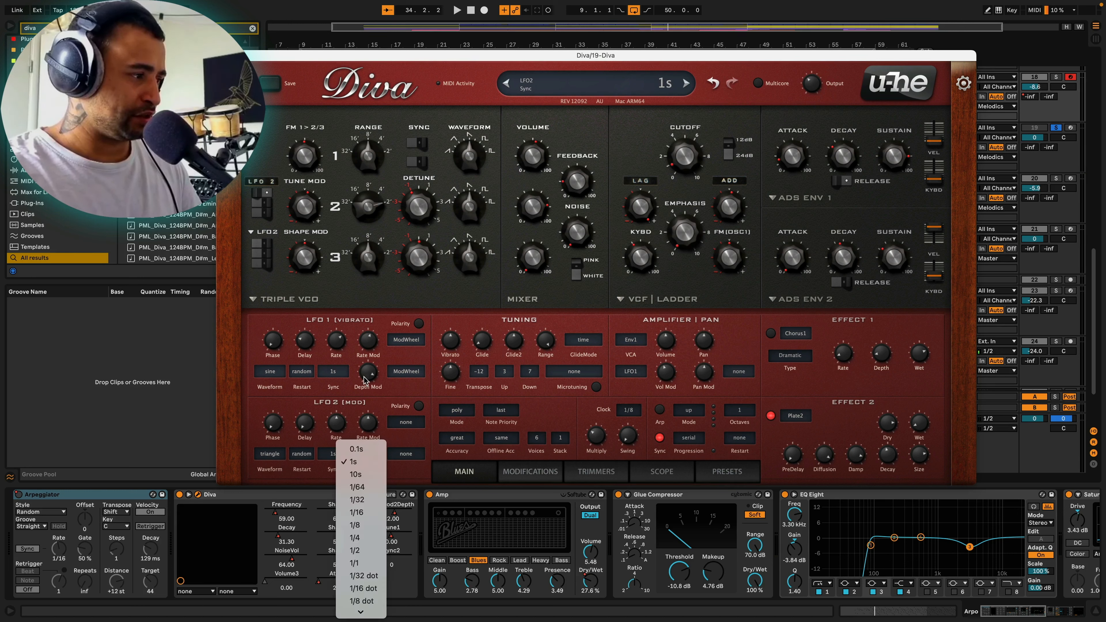
{"action": "scroll", "coordinate": [361, 553], "scroll_direction": "down", "scroll_amount": 5}
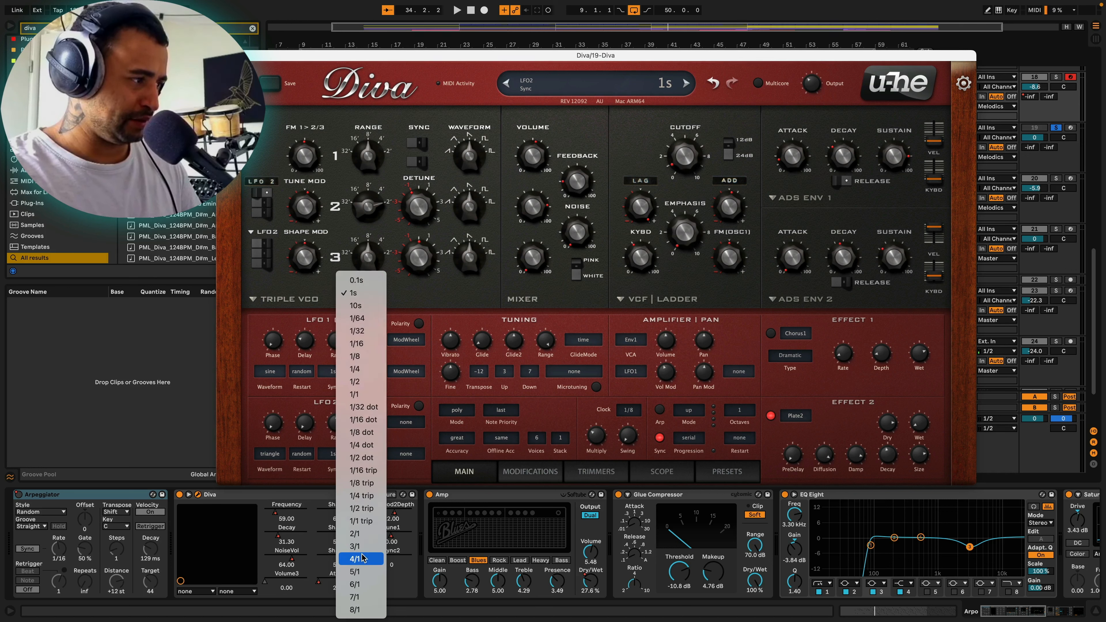
{"action": "left_click", "coordinate": [355, 534]}
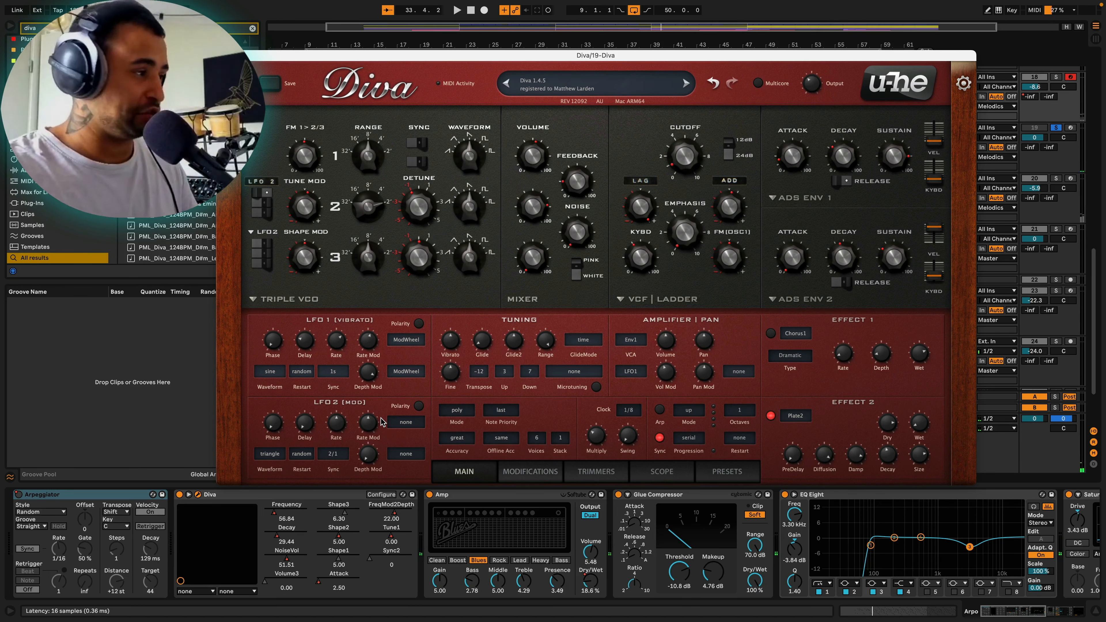
Turn on LFO2's polarity switch and audition the pitch modulation on the arp
{"action": "left_click", "coordinate": [418, 406]}
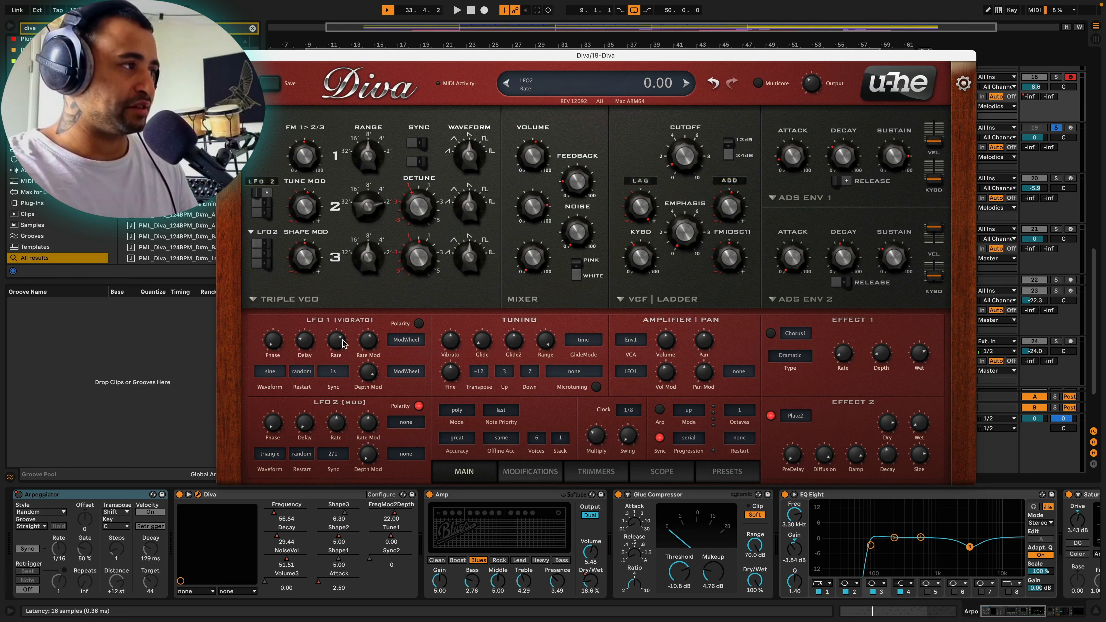
{"action": "key", "text": "space"}
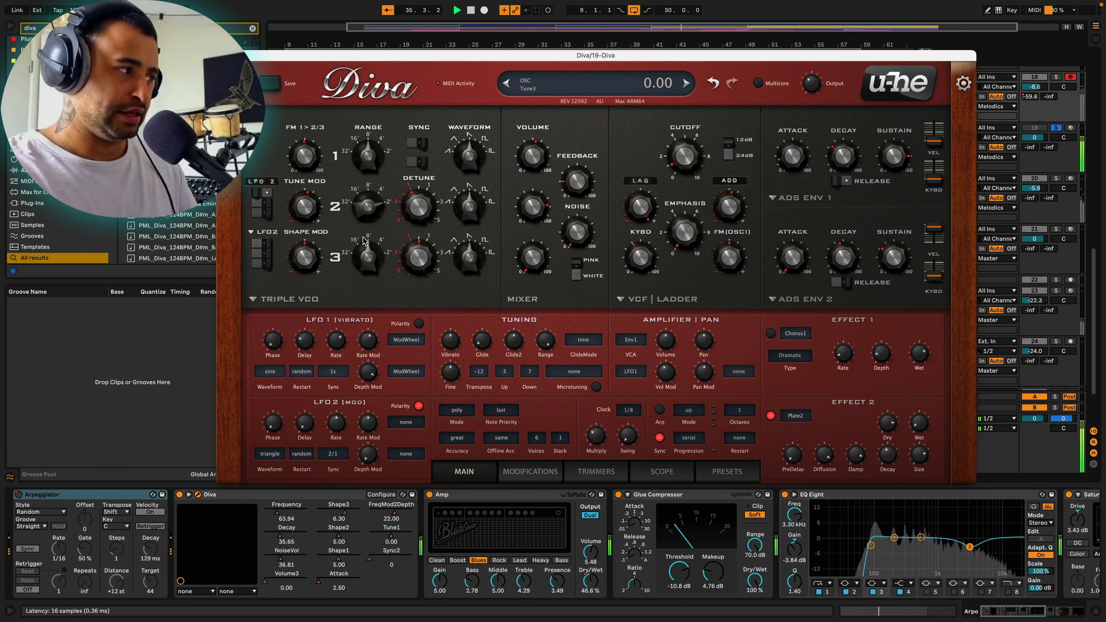
{"action": "key", "text": "space"}
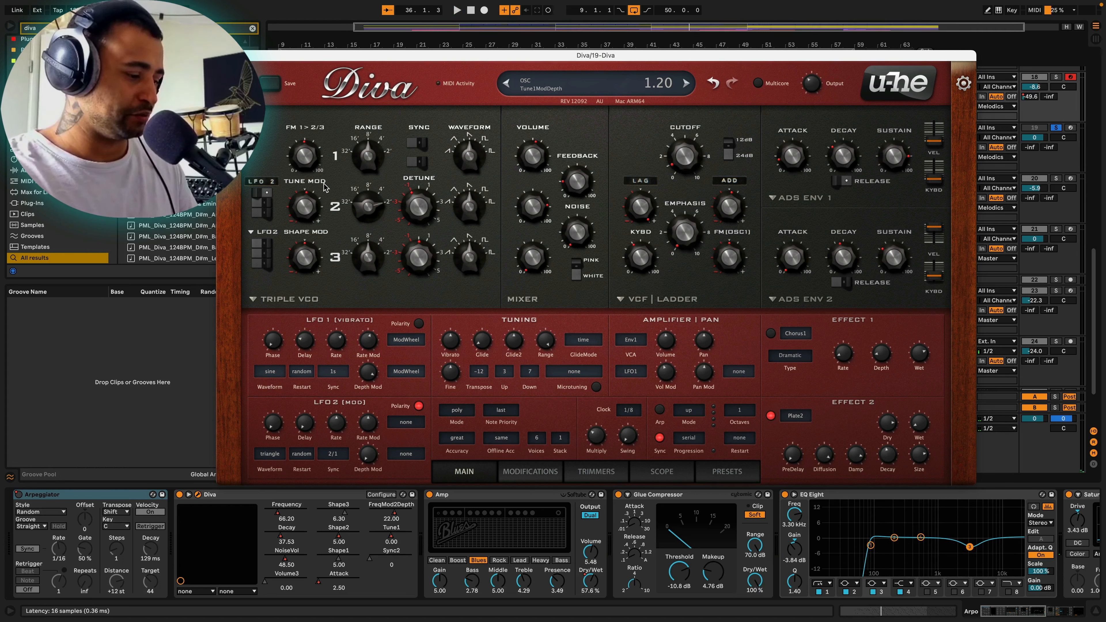
{"action": "key", "text": "space"}
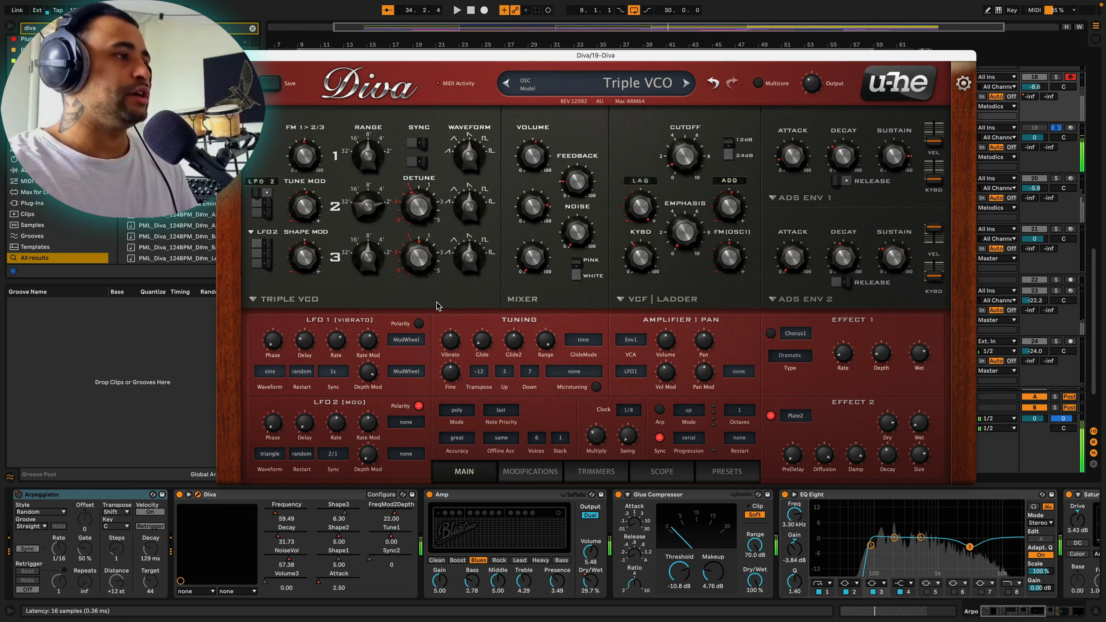
{"action": "key", "text": "space"}
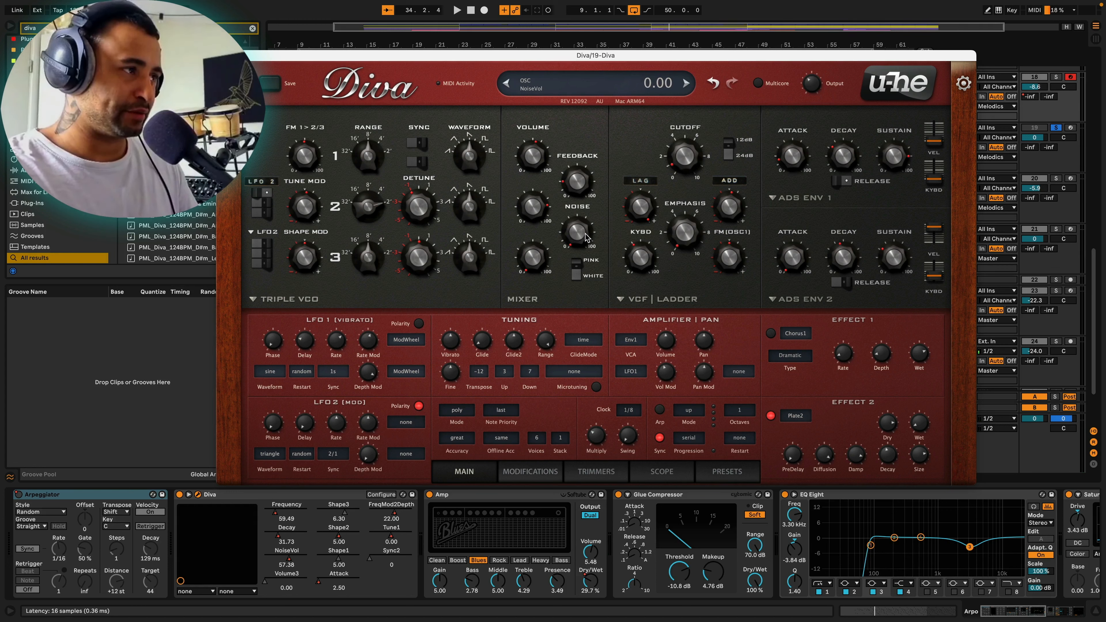
Raise the mixer's noise volume, trying 44.50 and 43.00, while auditioning the arp
{"action": "left_click_drag", "start_coordinate": [589, 213], "coordinate": [590, 181]}
{"action": "key", "text": "space"}
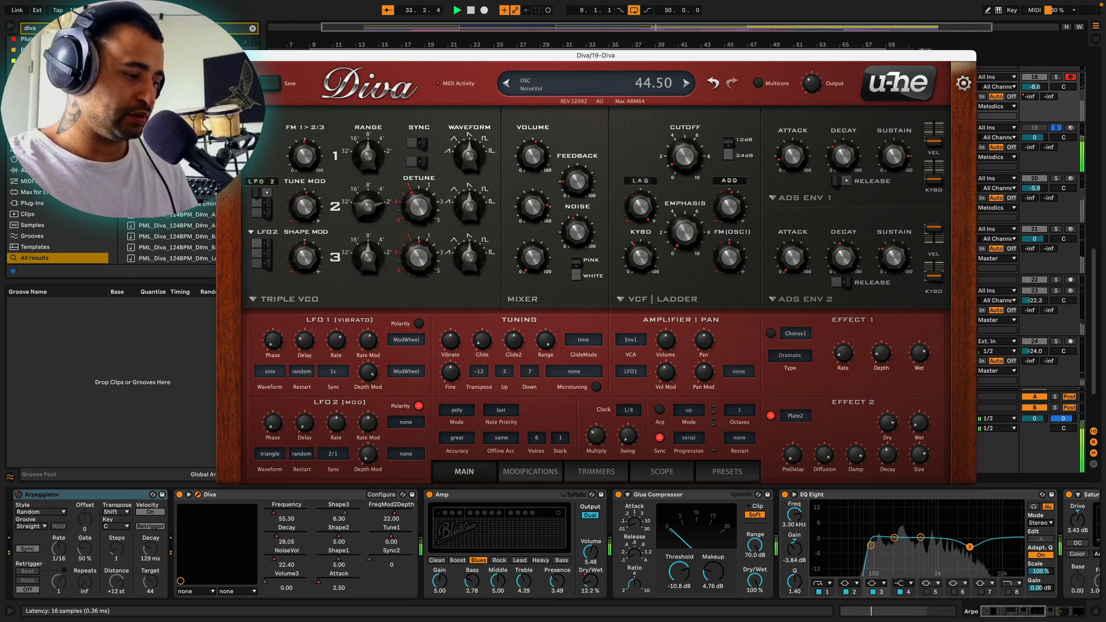
{"action": "key", "text": "space"}
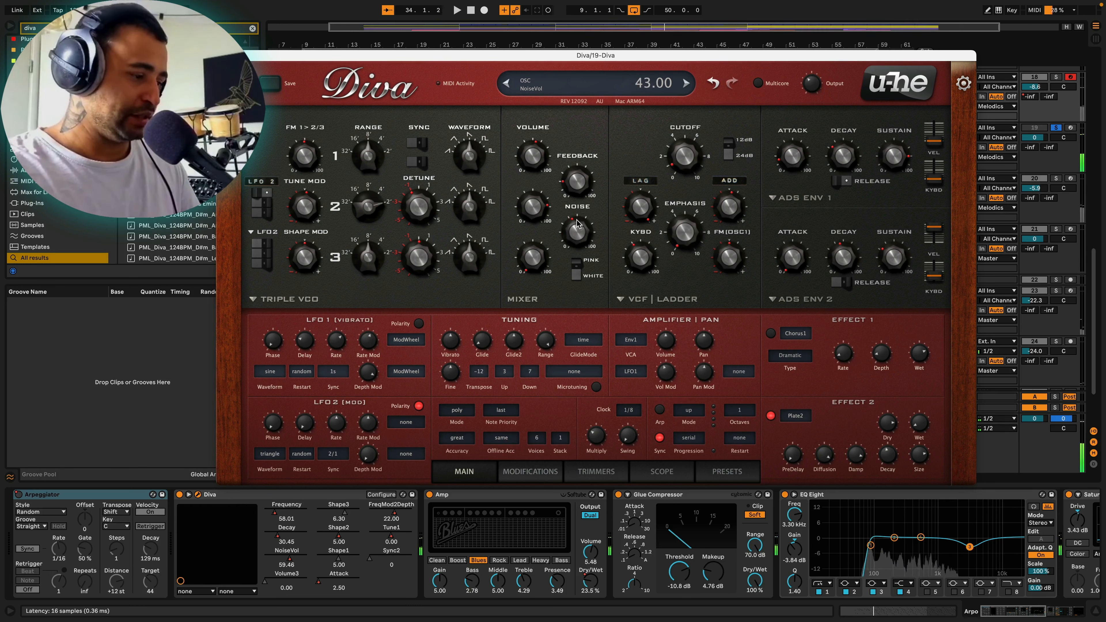
{"action": "left_click_drag", "start_coordinate": [576, 186], "coordinate": [577, 208]}
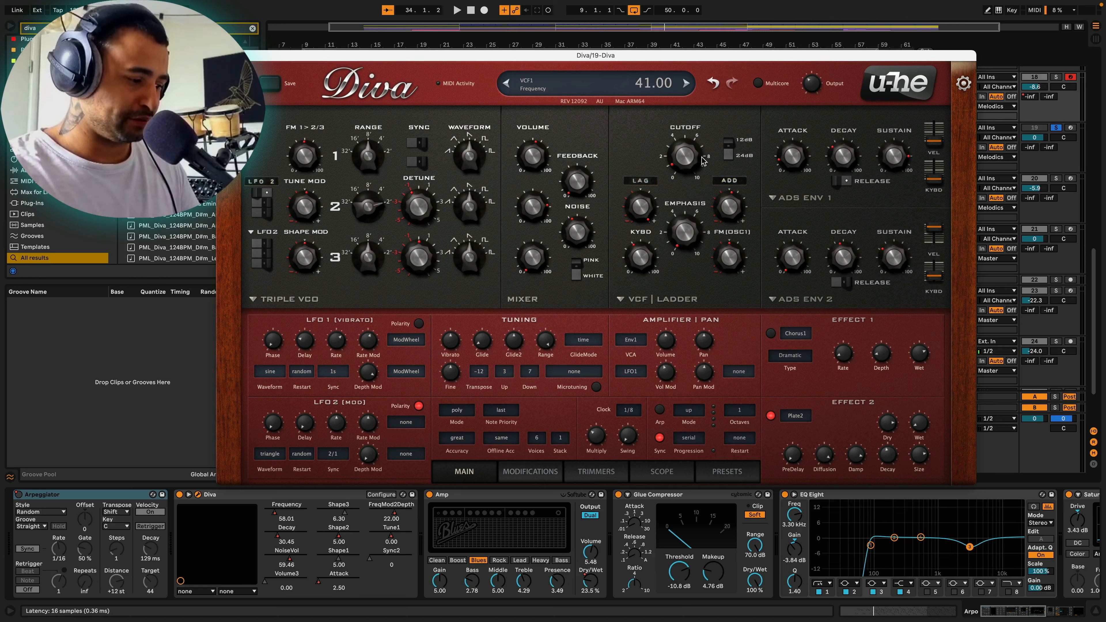
Set the filter cutoff to 54.50, assign Env2 as its modulation source, adjust the depth, and audition the arp
{"action": "left_click_drag", "start_coordinate": [697, 153], "coordinate": [695, 146]}
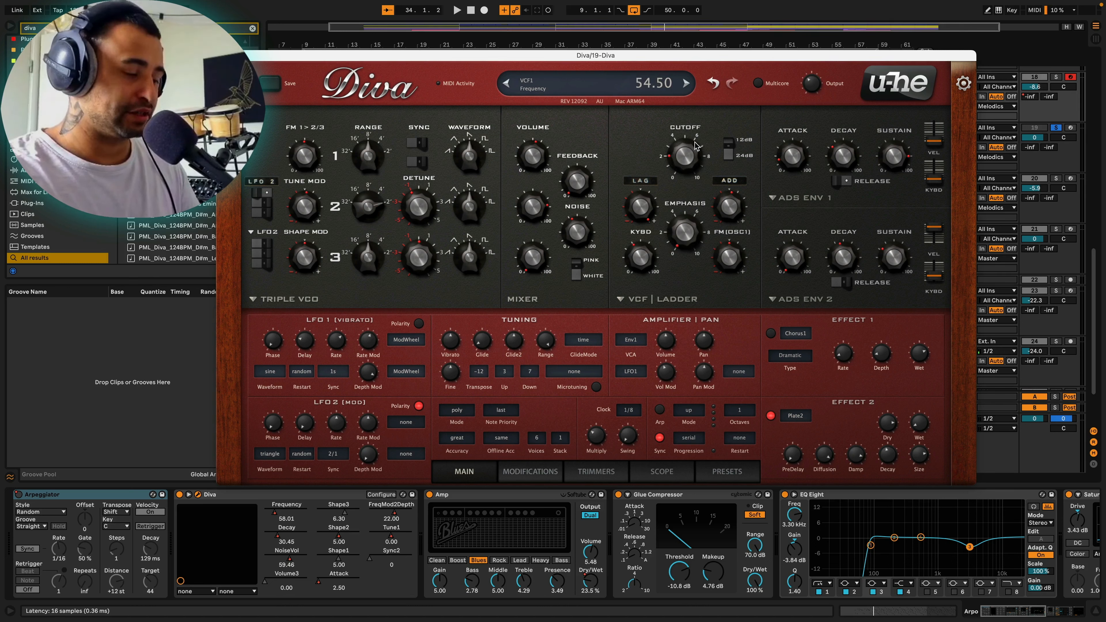
{"action": "left_click", "coordinate": [646, 183]}
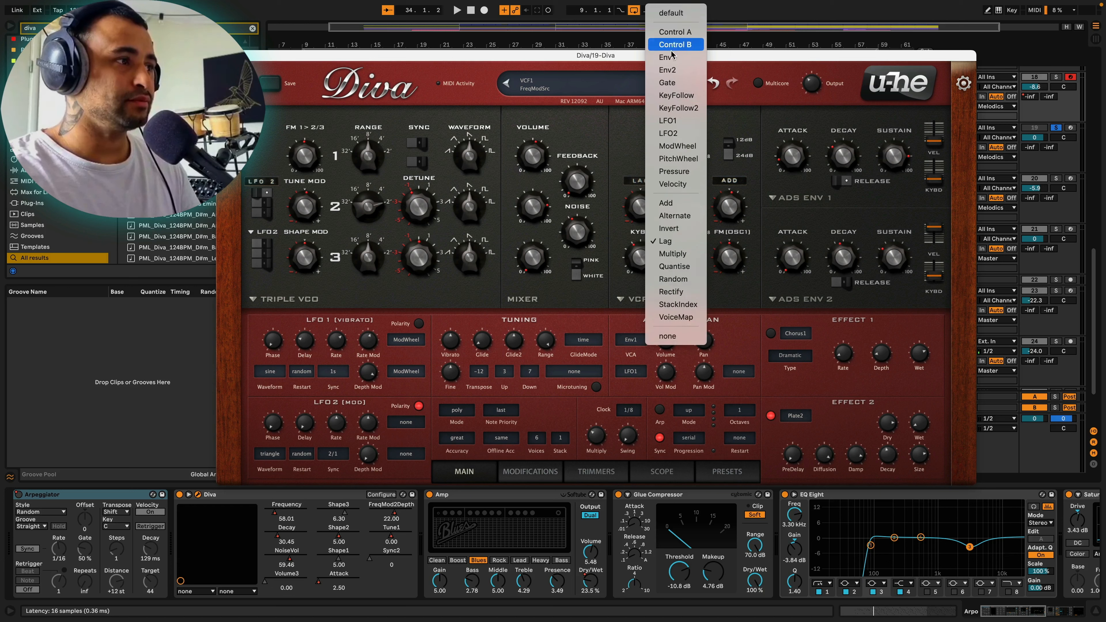
{"action": "left_click", "coordinate": [673, 72]}
{"action": "left_click_drag", "start_coordinate": [636, 204], "coordinate": [637, 231]}
{"action": "key", "text": "space"}
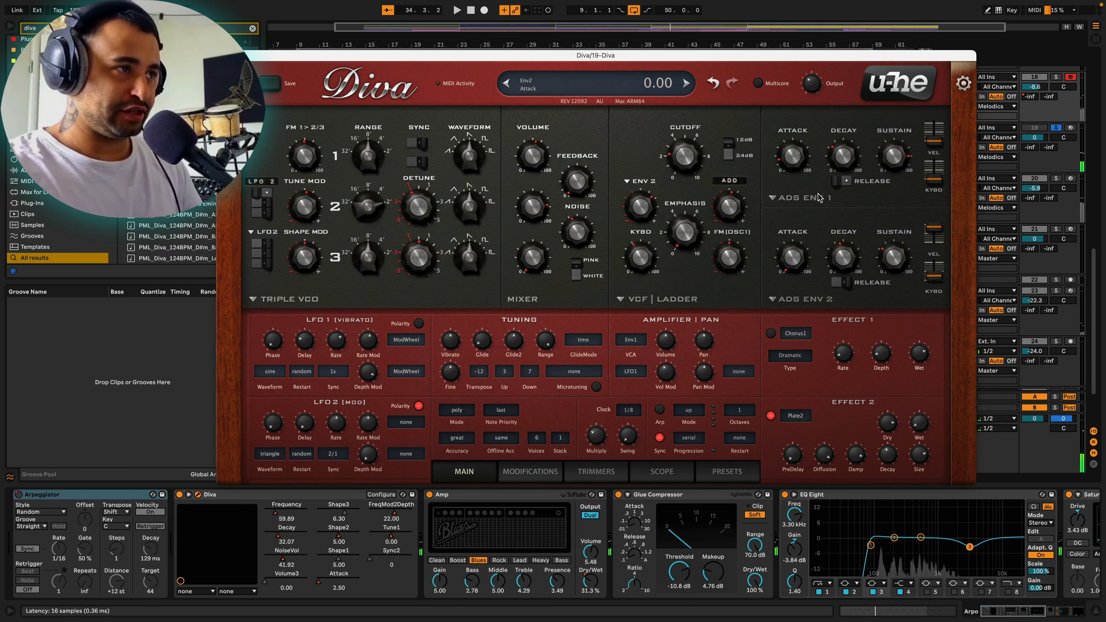
Switch envelope 1 to the analogue model and shape it with minimum attack and sustain, decay at 40.50, and a longer release
{"action": "left_click", "coordinate": [795, 199]}
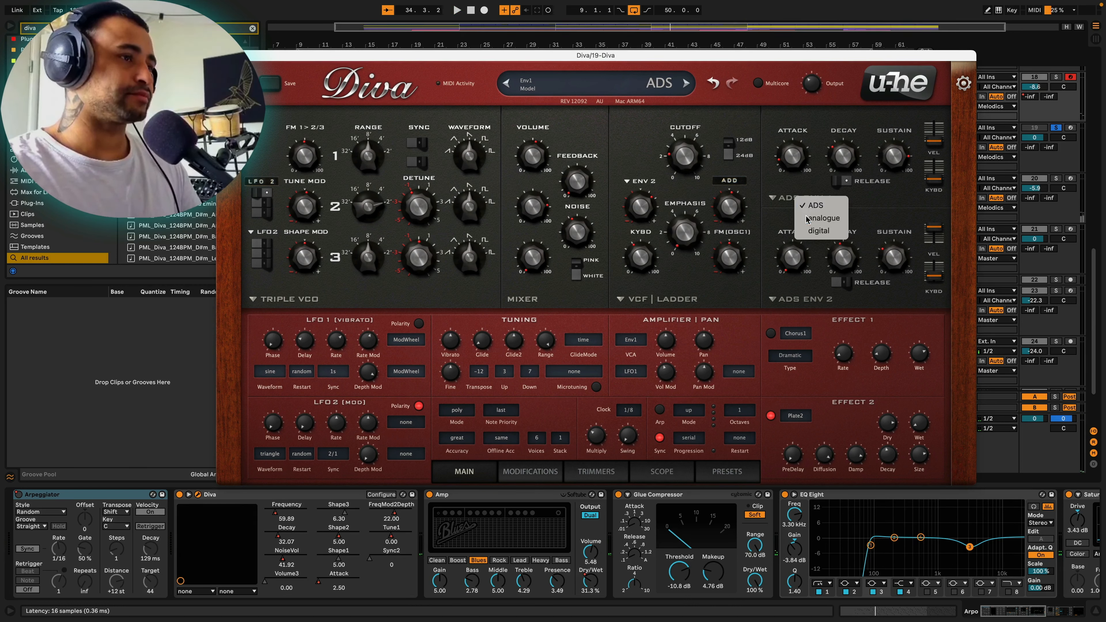
{"action": "left_click", "coordinate": [815, 218]}
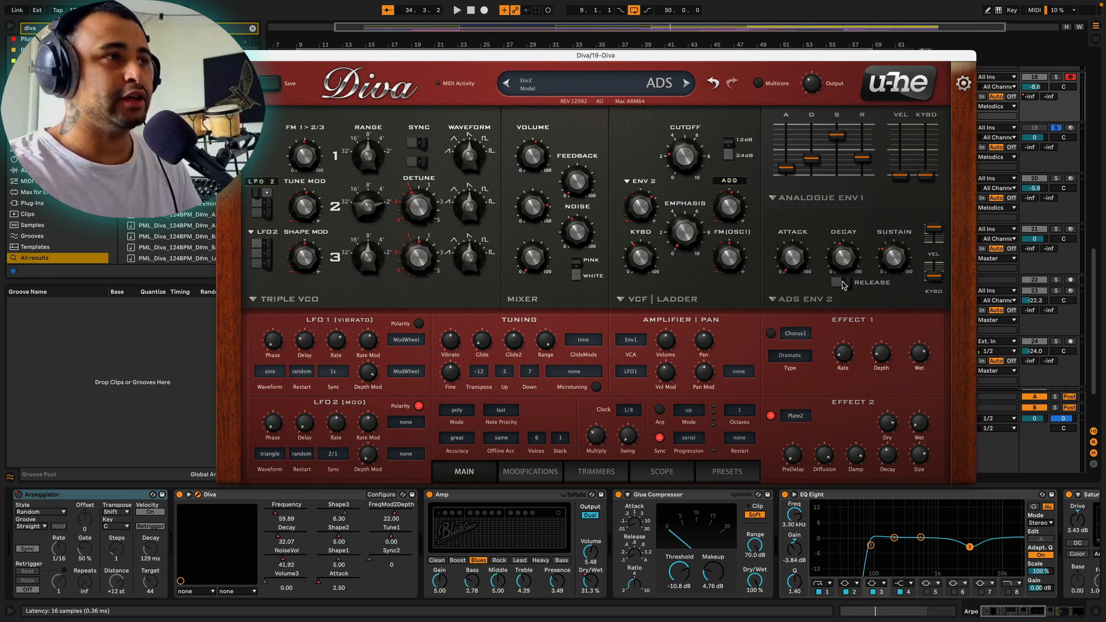
{"action": "mouse_move", "coordinate": [860, 161]}
{"action": "left_mouse_down"}
{"action": "mouse_move", "coordinate": [862, 138]}
{"action": "mouse_move", "coordinate": [862, 153]}
{"action": "left_mouse_up"}
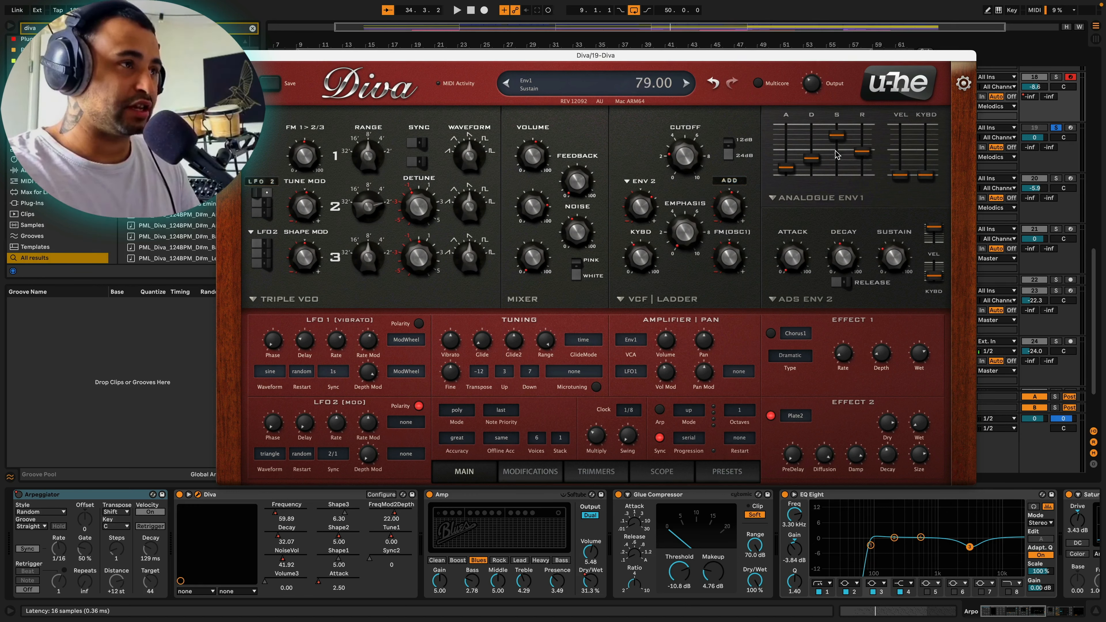
{"action": "left_click_drag", "start_coordinate": [836, 153], "coordinate": [787, 181]}
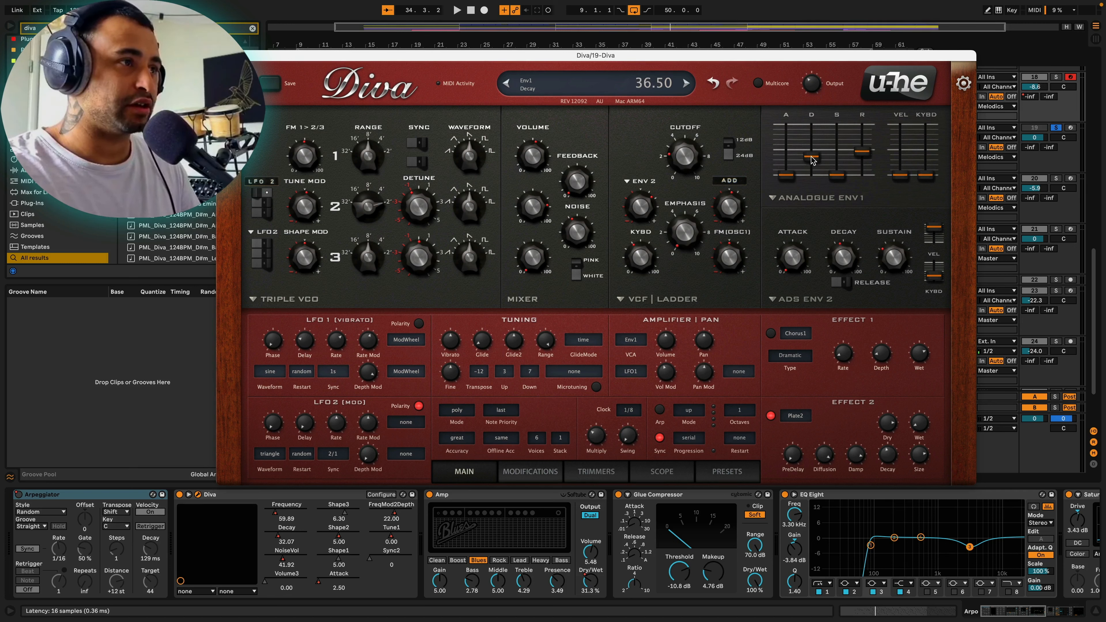
{"action": "left_click_drag", "start_coordinate": [812, 158], "coordinate": [813, 154]}
{"action": "key", "text": "space"}
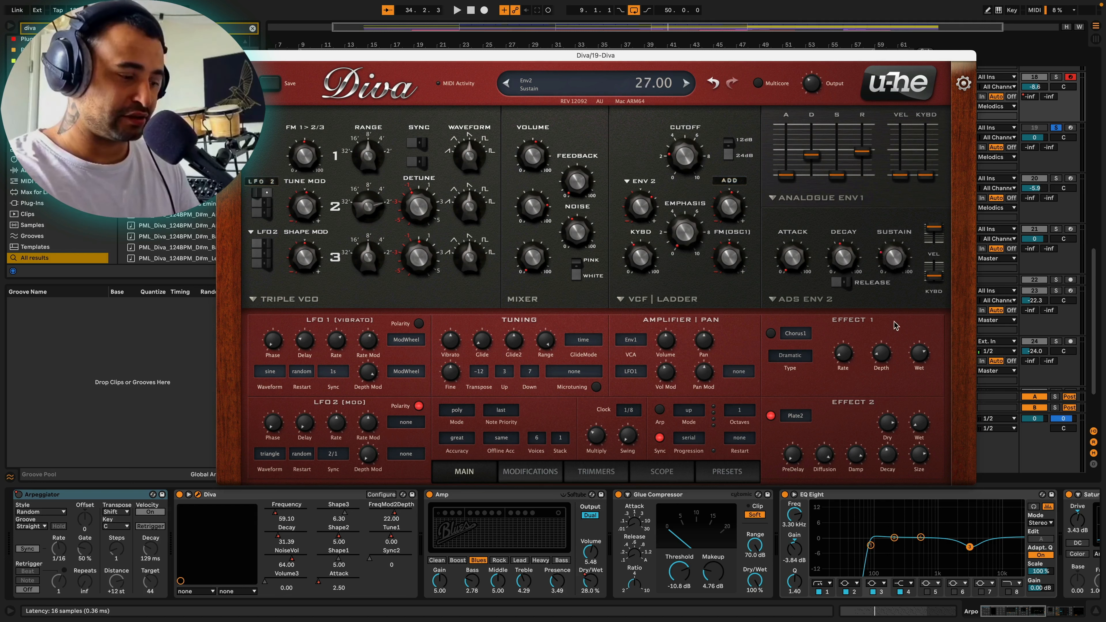
Shape envelope 2 by reducing its decay, toggling its release, and lowering its velocity amount to about 22.50 while auditioning
{"action": "left_click_drag", "start_coordinate": [842, 260], "coordinate": [842, 270]}
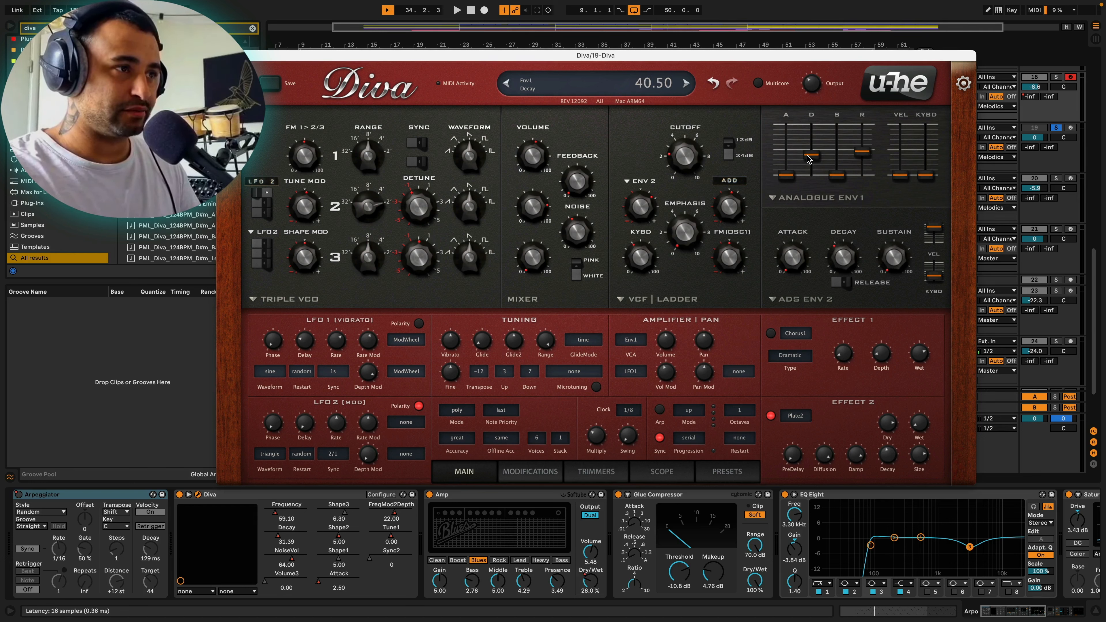
{"action": "left_click", "coordinate": [844, 283]}
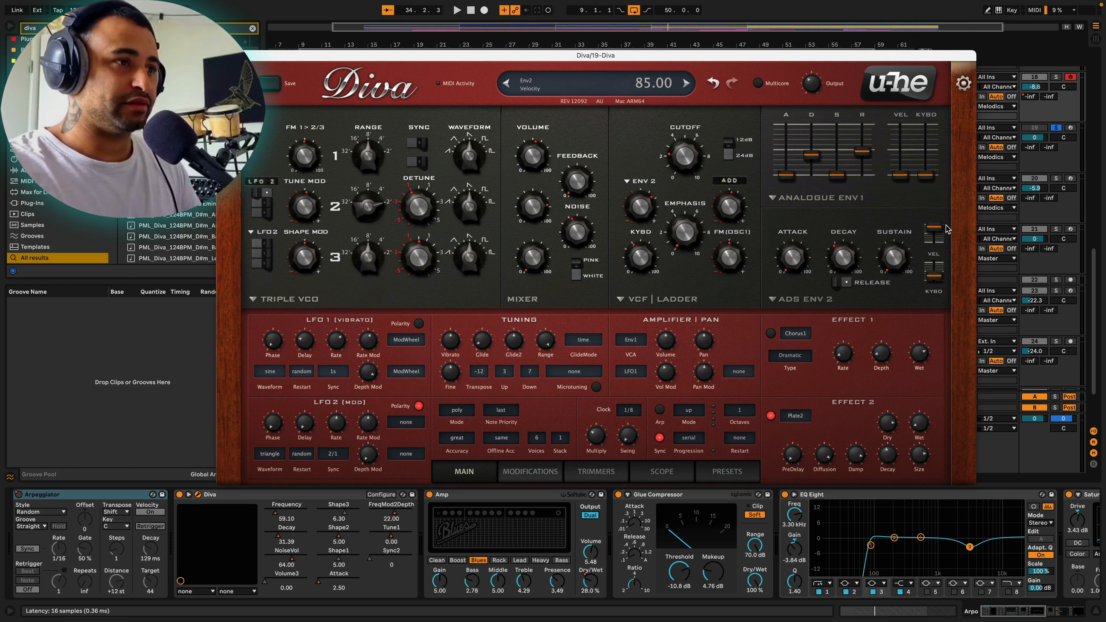
{"action": "mouse_move", "coordinate": [944, 233]}
{"action": "left_mouse_down"}
{"action": "mouse_move", "coordinate": [944, 257]}
{"action": "mouse_move", "coordinate": [934, 239]}
{"action": "left_mouse_up"}
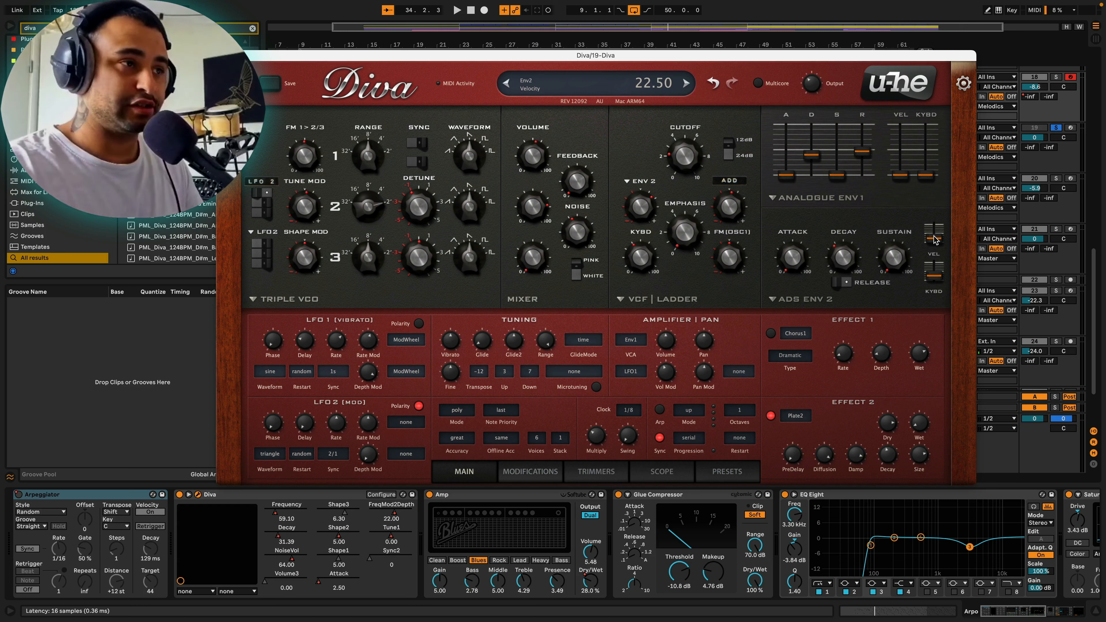
{"action": "key", "text": "space"}
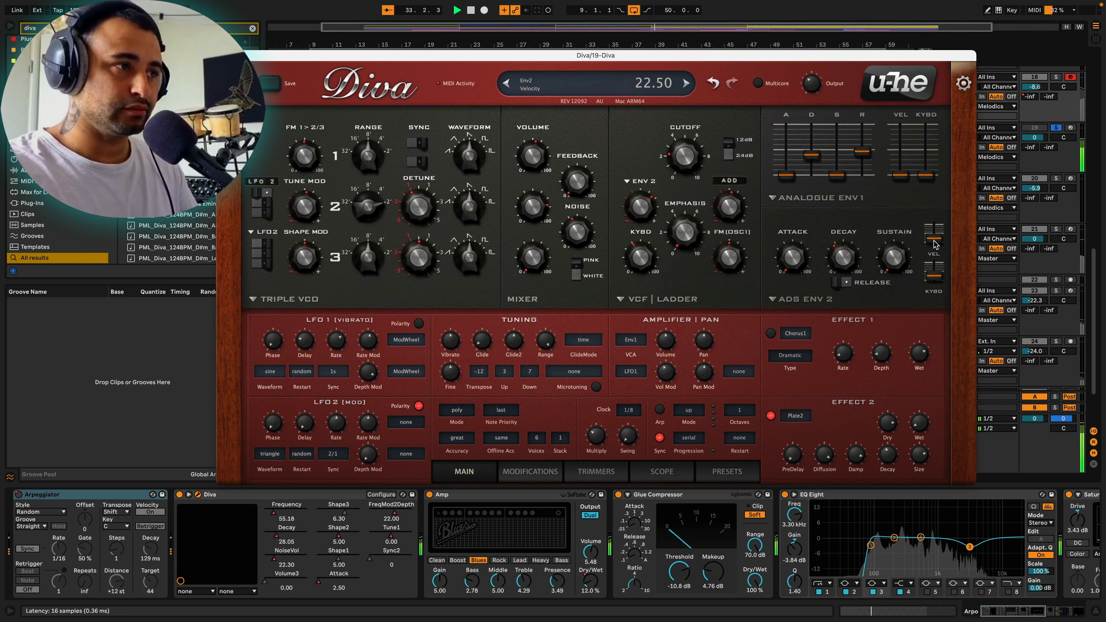
{"action": "left_click_drag", "start_coordinate": [934, 239], "coordinate": [935, 241]}
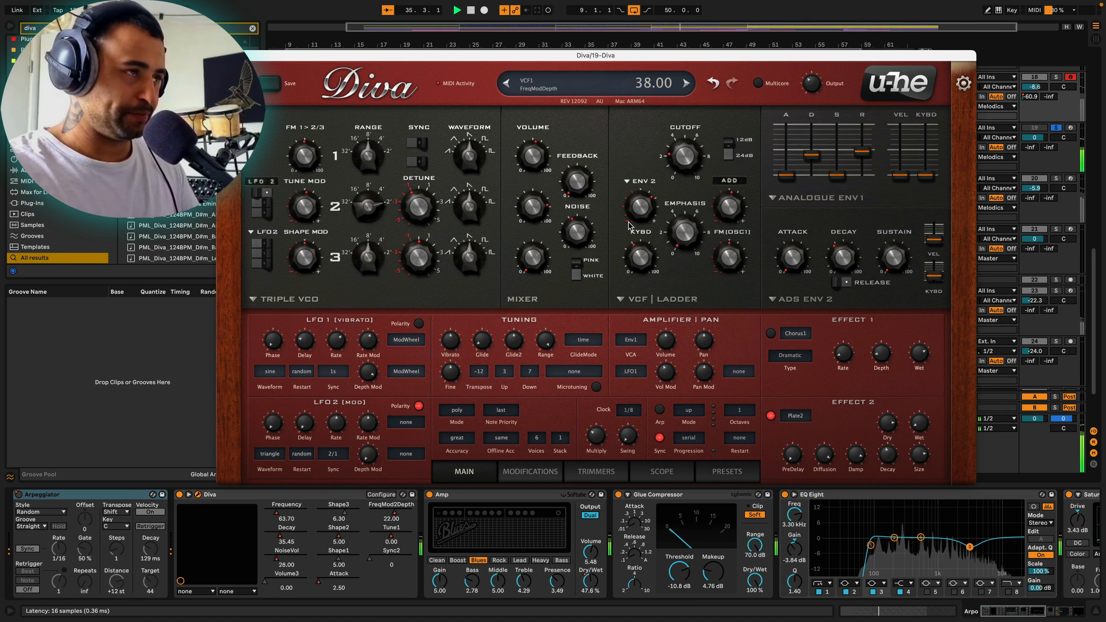
Assign LFO2 as the second cutoff modulation source with a depth of 20.00 and audition the arp
{"action": "left_click", "coordinate": [730, 180]}
{"action": "left_click", "coordinate": [765, 118]}
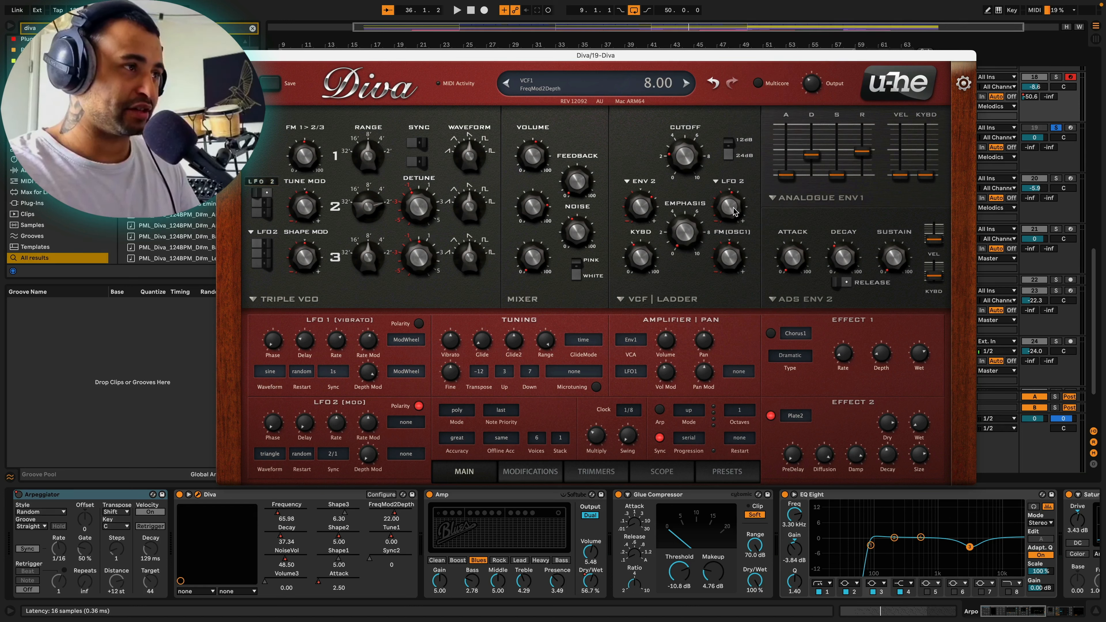
{"action": "scroll", "coordinate": [734, 210], "scroll_direction": "up", "scroll_amount": 8}
{"action": "key", "text": "space"}
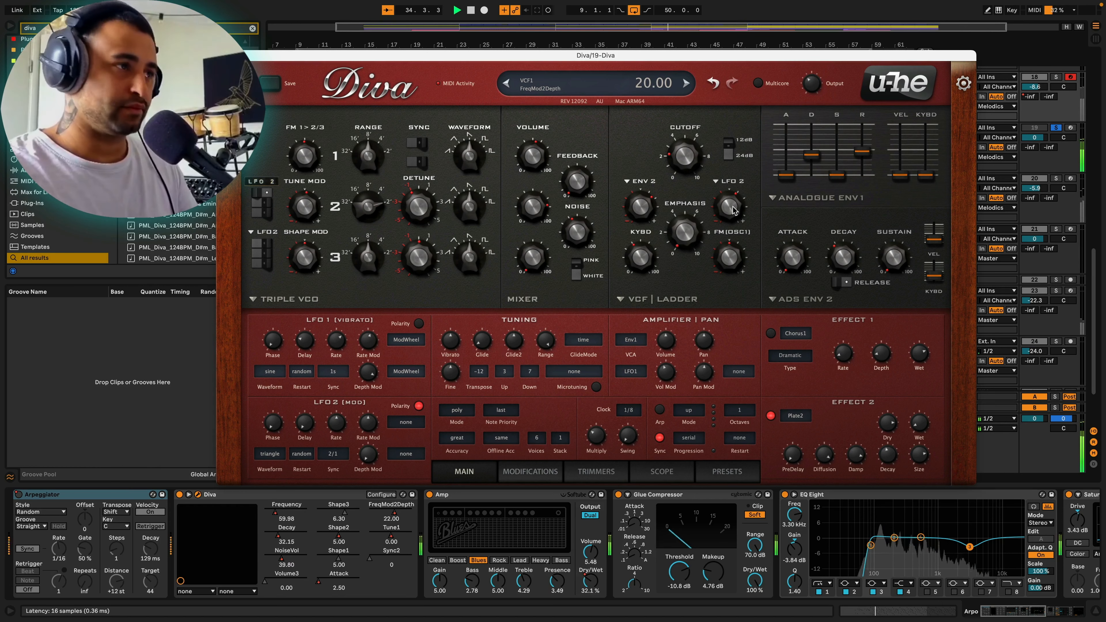
{"action": "key", "text": "space"}
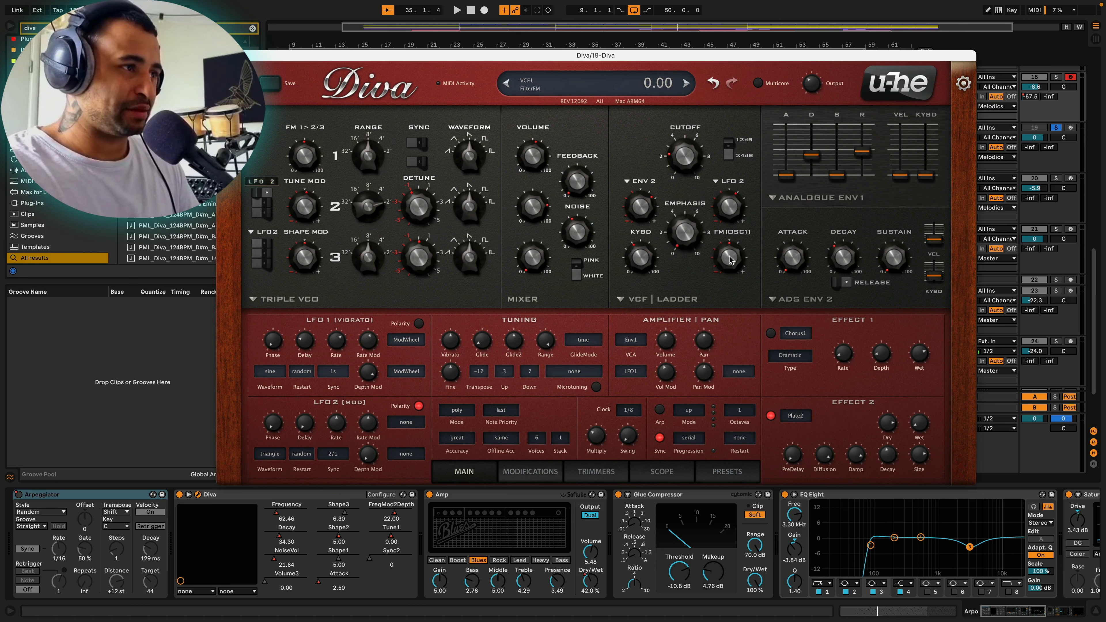
Try filter FM amounts from oscillator 1 of 6.80, 8.40 and 5.60 while auditioning the arp
{"action": "scroll", "coordinate": [731, 244], "scroll_direction": "up", "scroll_amount": 2}
{"action": "key", "text": "space"}
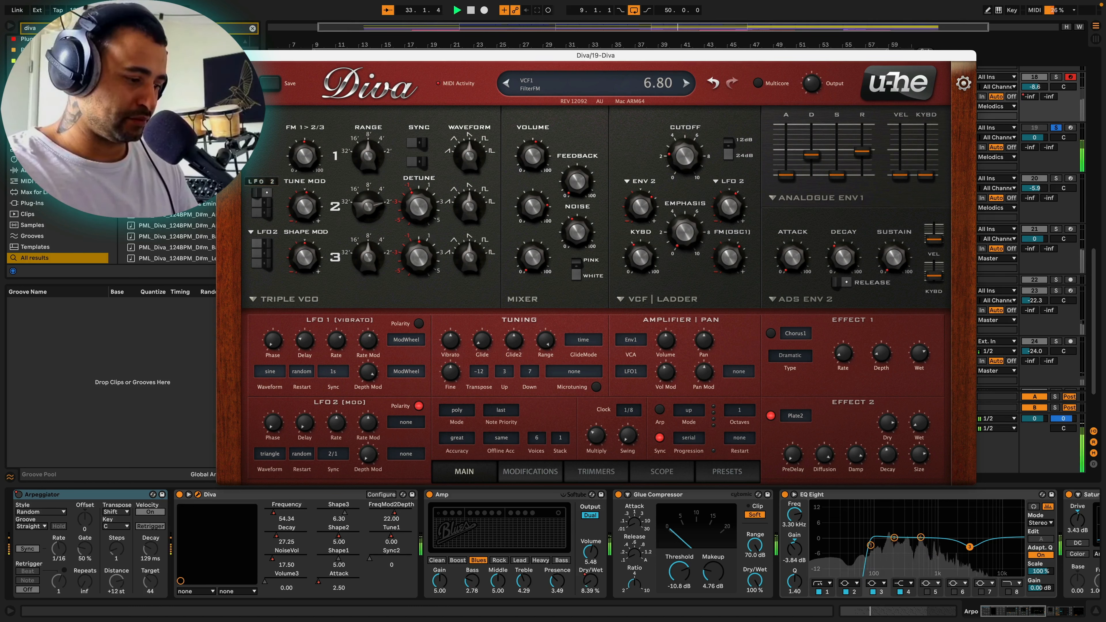
{"action": "scroll", "coordinate": [730, 244], "scroll_direction": "down", "scroll_amount": 2}
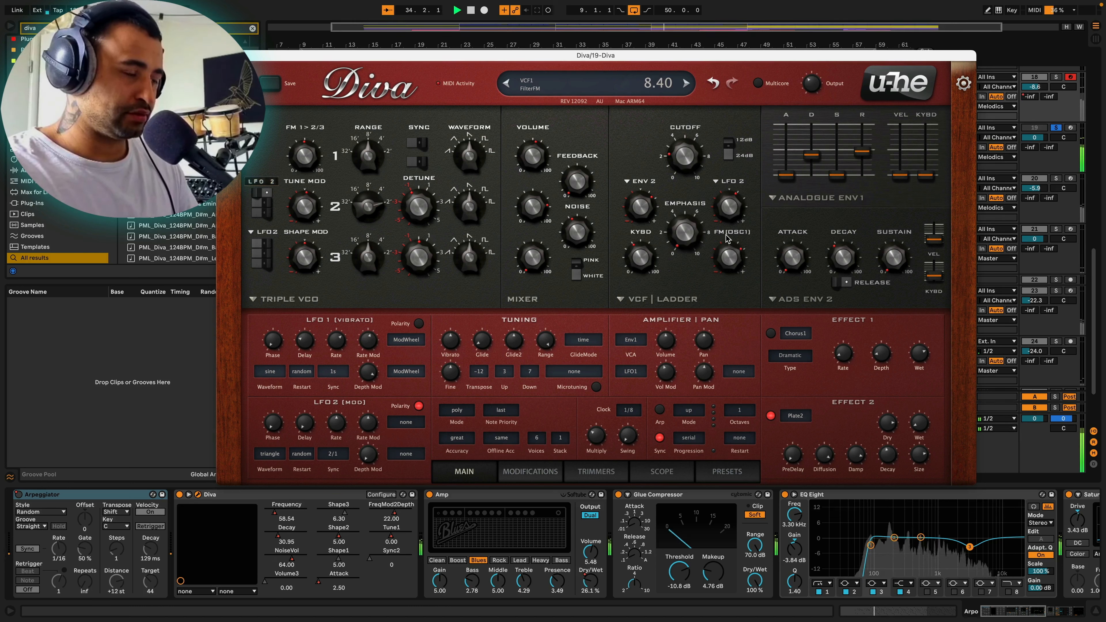
{"action": "scroll", "coordinate": [729, 243], "scroll_direction": "up", "scroll_amount": 3}
{"action": "scroll", "coordinate": [726, 245], "scroll_direction": "down", "scroll_amount": 6}
{"action": "scroll", "coordinate": [726, 244], "scroll_direction": "down", "scroll_amount": 1}
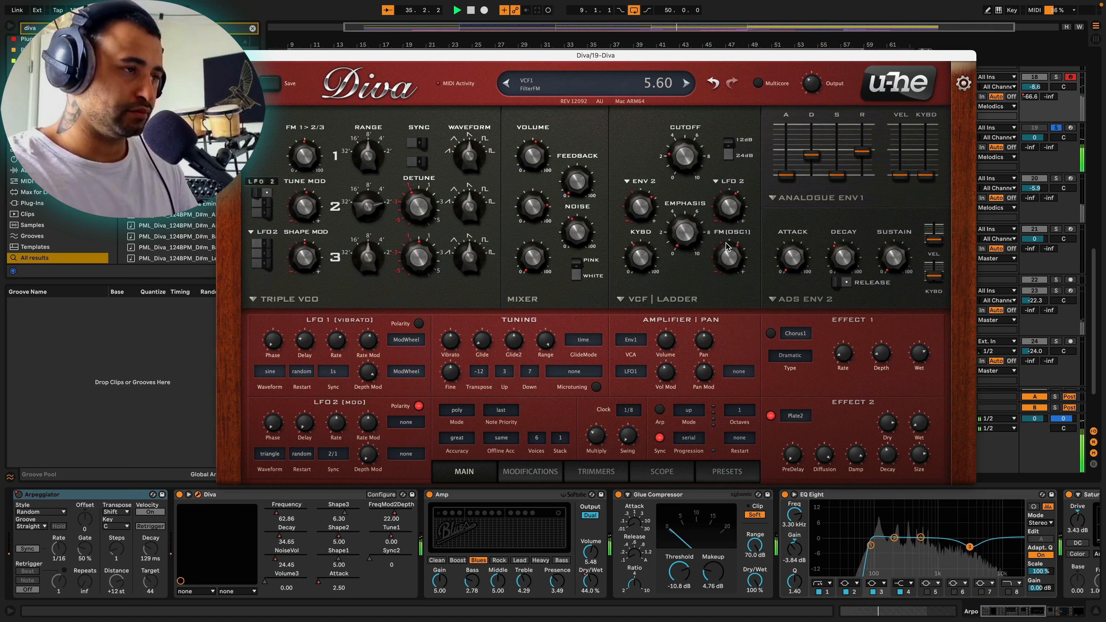
{"action": "key", "text": "space"}
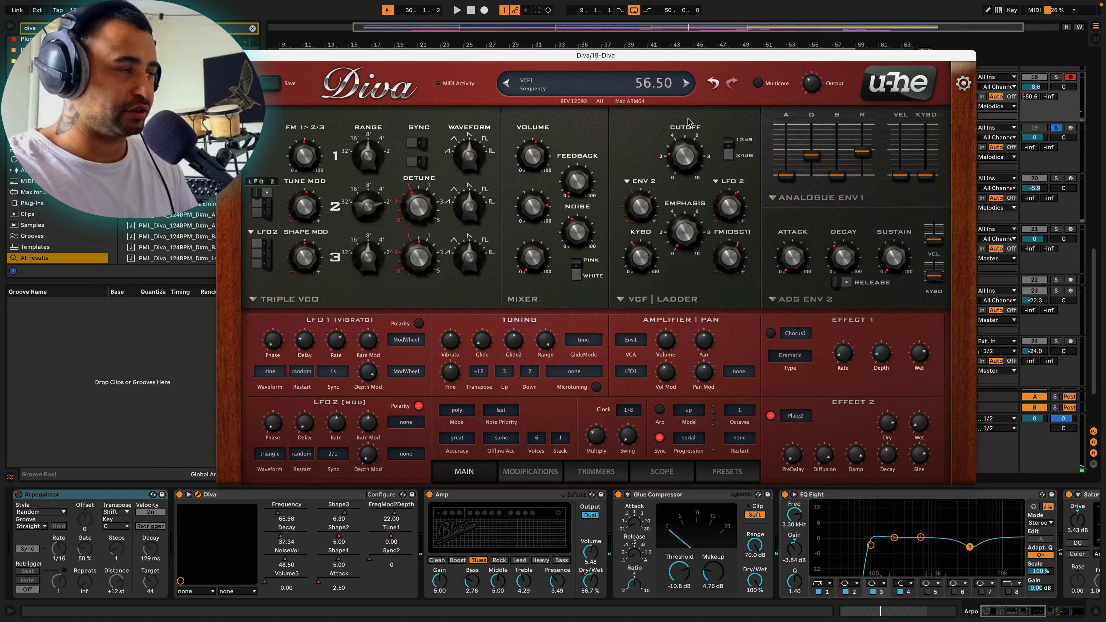
{"action": "key", "text": "space"}
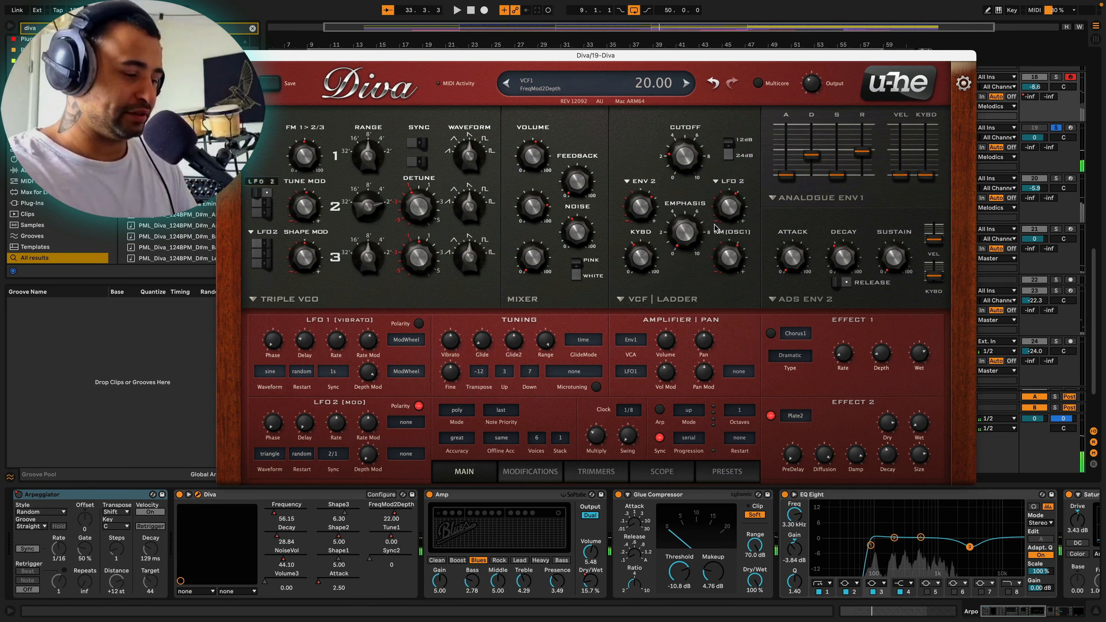
Switch effect 1 to Delay1, enable it, and raise its high-pass filter to 47.50
{"action": "left_click", "coordinate": [788, 339]}
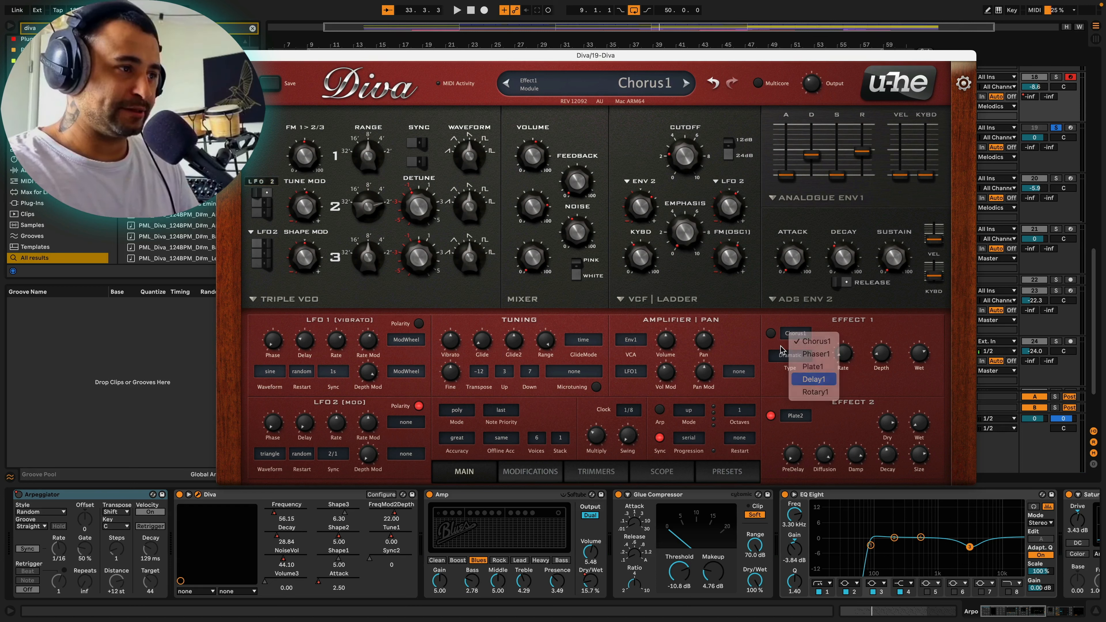
{"action": "left_click", "coordinate": [800, 385]}
{"action": "left_click", "coordinate": [772, 334]}
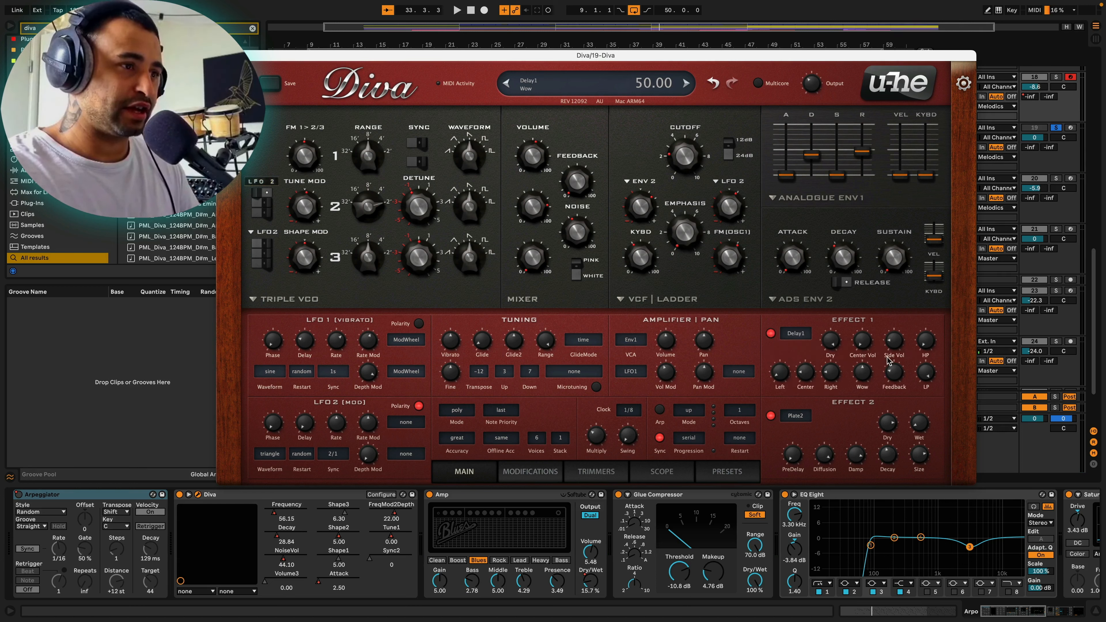
{"action": "left_click_drag", "start_coordinate": [925, 351], "coordinate": [922, 295]}
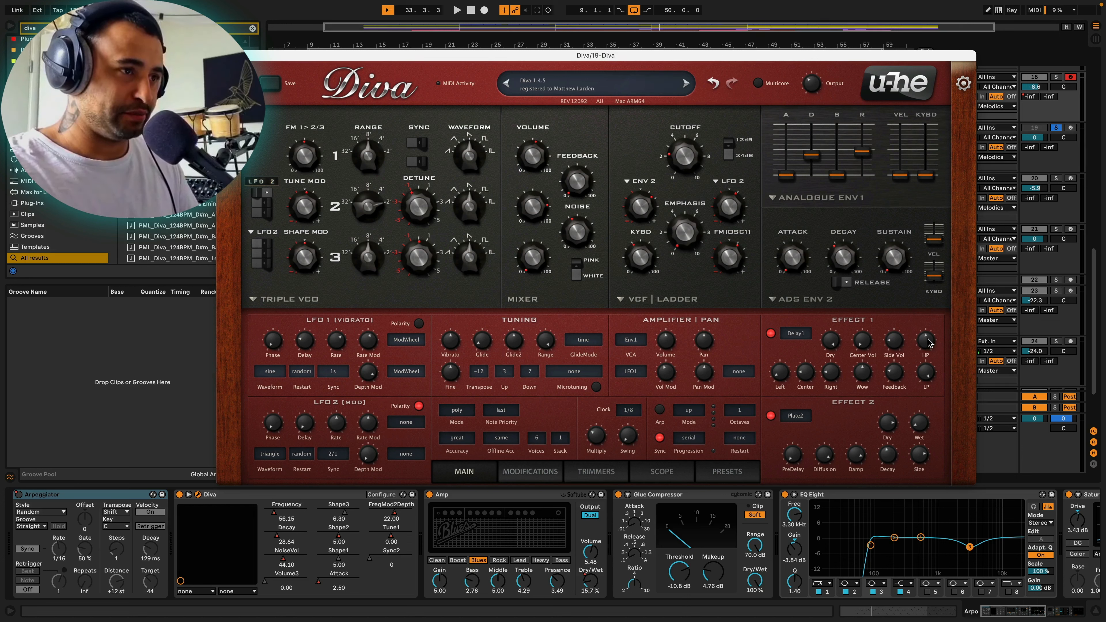
{"action": "mouse_move", "coordinate": [929, 342]}
{"action": "left_mouse_down"}
{"action": "mouse_move", "coordinate": [929, 411]}
{"action": "mouse_move", "coordinate": [927, 342]}
{"action": "left_mouse_up"}
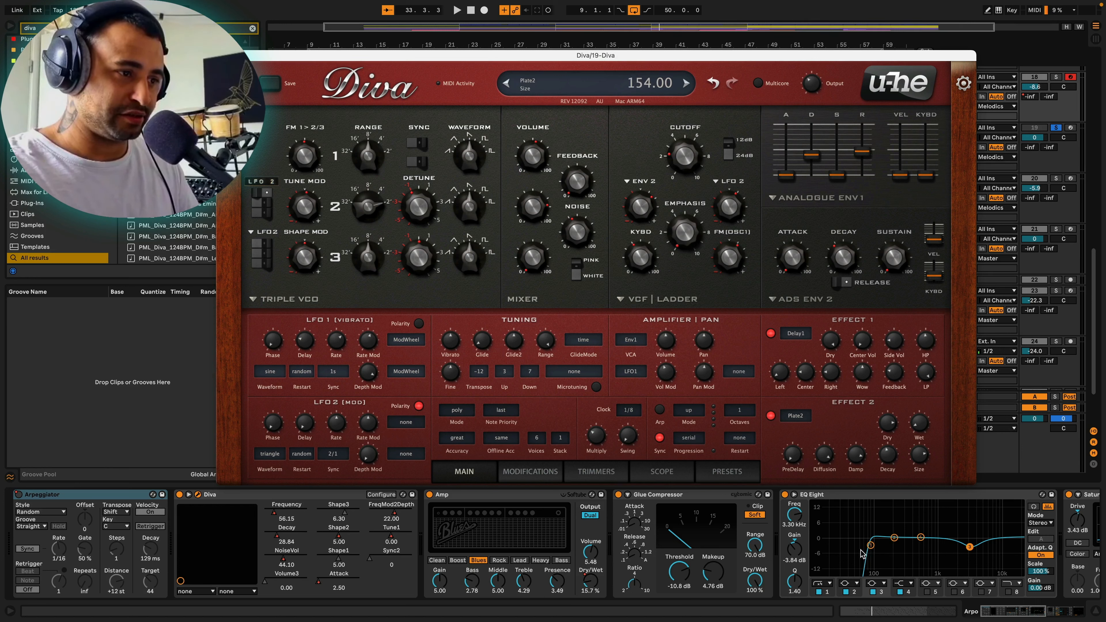
Move EQ Eight's first band to 95.8 Hz and adjust the delay's high-pass and low-pass filters, with LP at 50.00
{"action": "mouse_move", "coordinate": [870, 545]}
{"action": "left_mouse_down"}
{"action": "mouse_move", "coordinate": [955, 542]}
{"action": "mouse_move", "coordinate": [873, 546]}
{"action": "left_mouse_up"}
{"action": "mouse_move", "coordinate": [936, 335]}
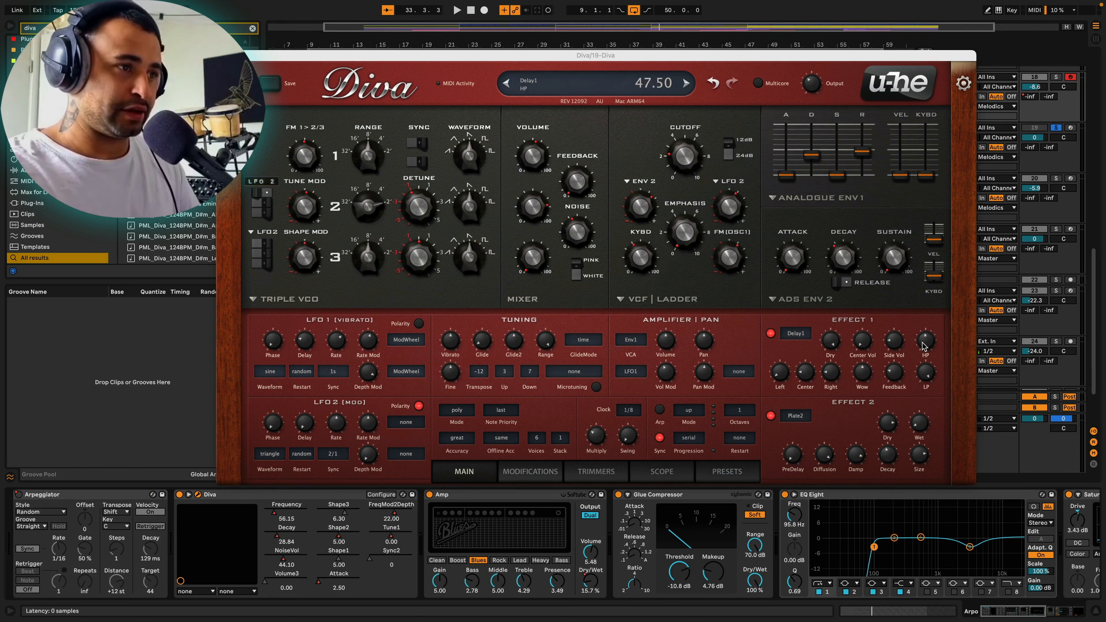
{"action": "mouse_move", "coordinate": [926, 374]}
{"action": "left_click_drag", "start_coordinate": [928, 379], "coordinate": [918, 411]}
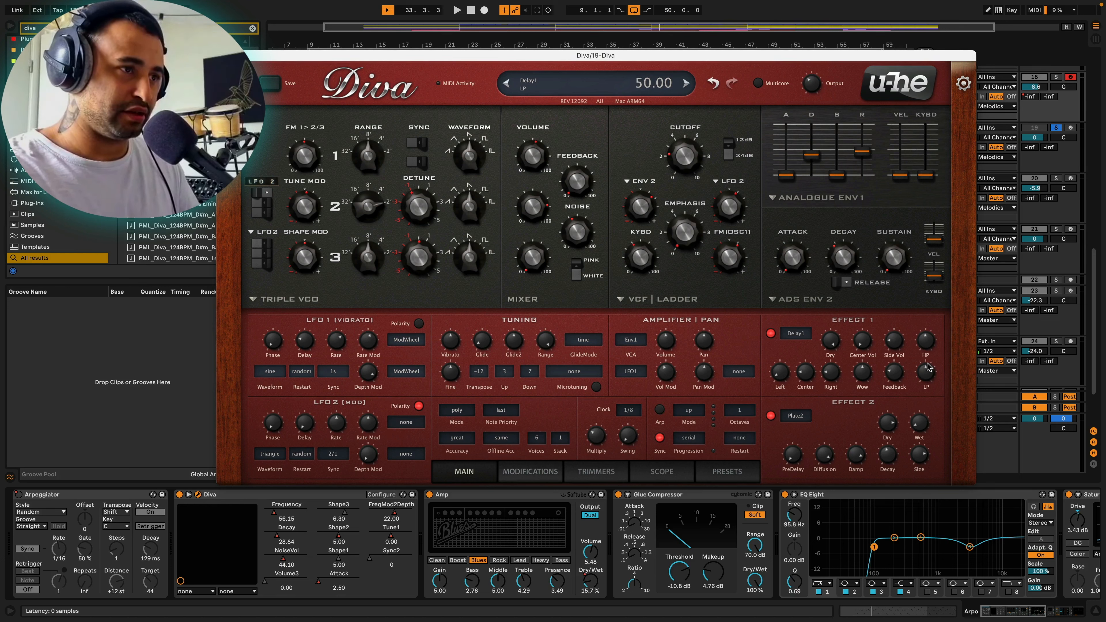
{"action": "left_click_drag", "start_coordinate": [925, 341], "coordinate": [925, 343]}
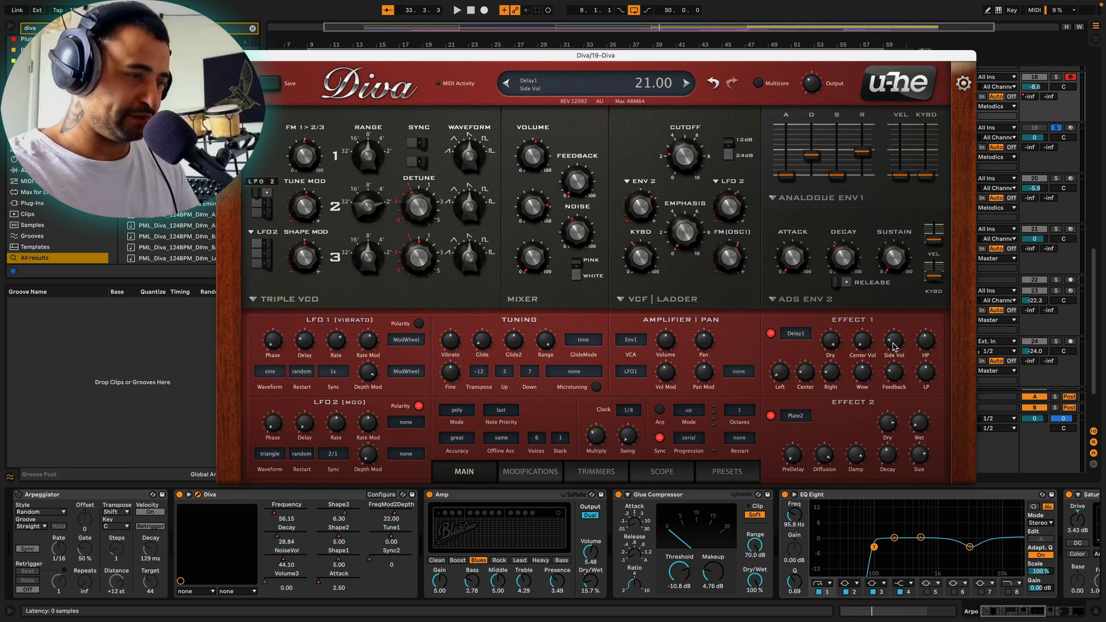
Adjust the delay's feedback and wow while auditioning the arp
{"action": "left_click_drag", "start_coordinate": [896, 374], "coordinate": [897, 309]}
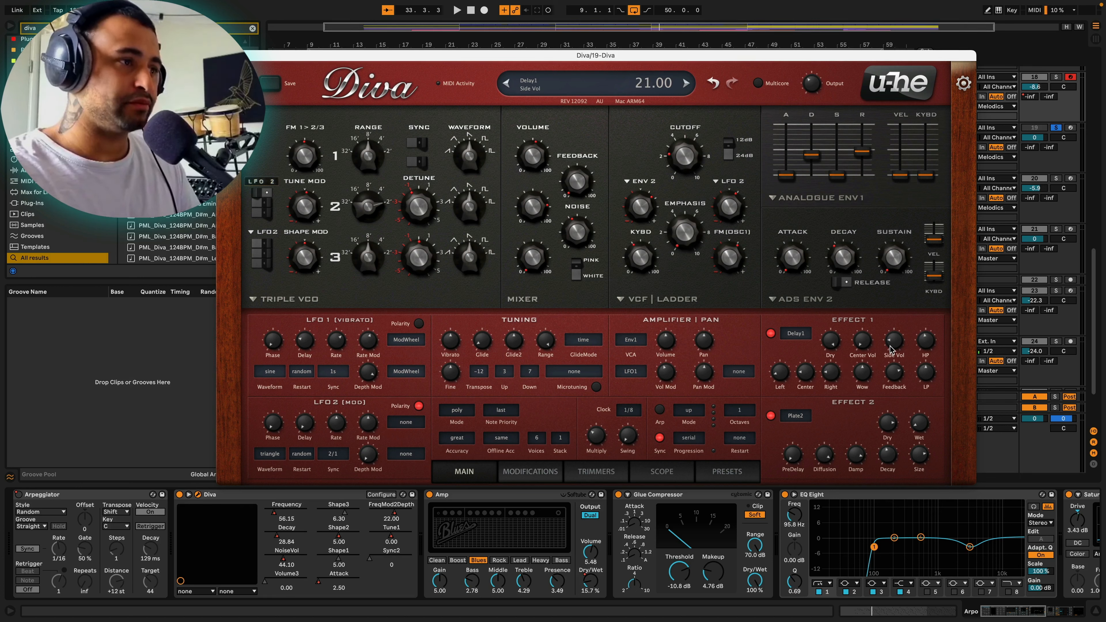
{"action": "key", "text": "space"}
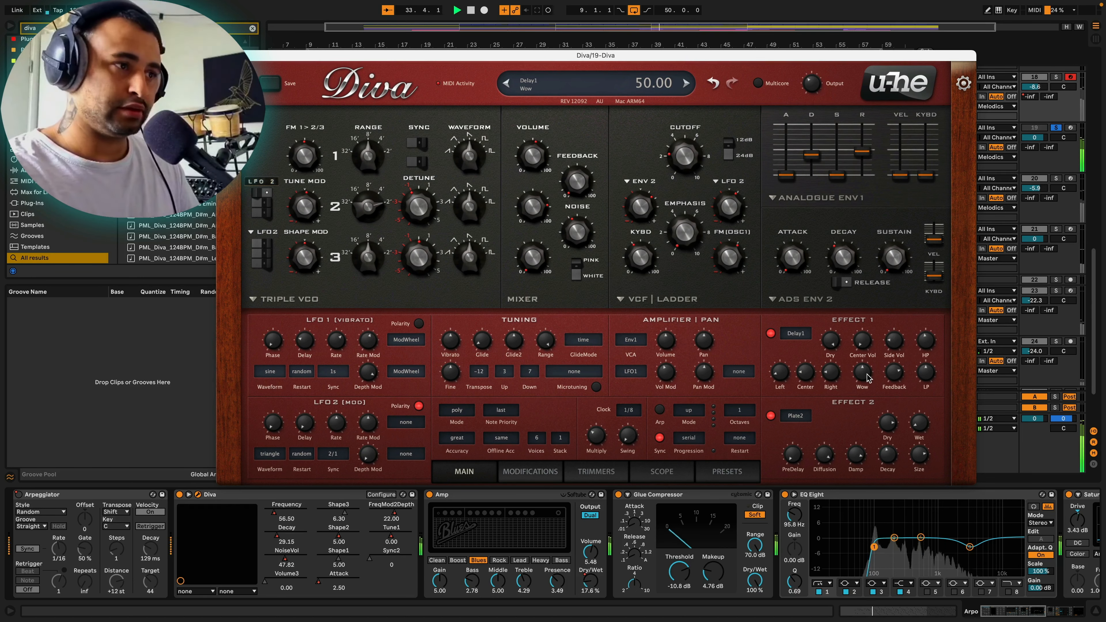
{"action": "mouse_move", "coordinate": [868, 378]}
{"action": "left_mouse_down"}
{"action": "mouse_move", "coordinate": [863, 387]}
{"action": "mouse_move", "coordinate": [865, 379]}
{"action": "left_mouse_up"}
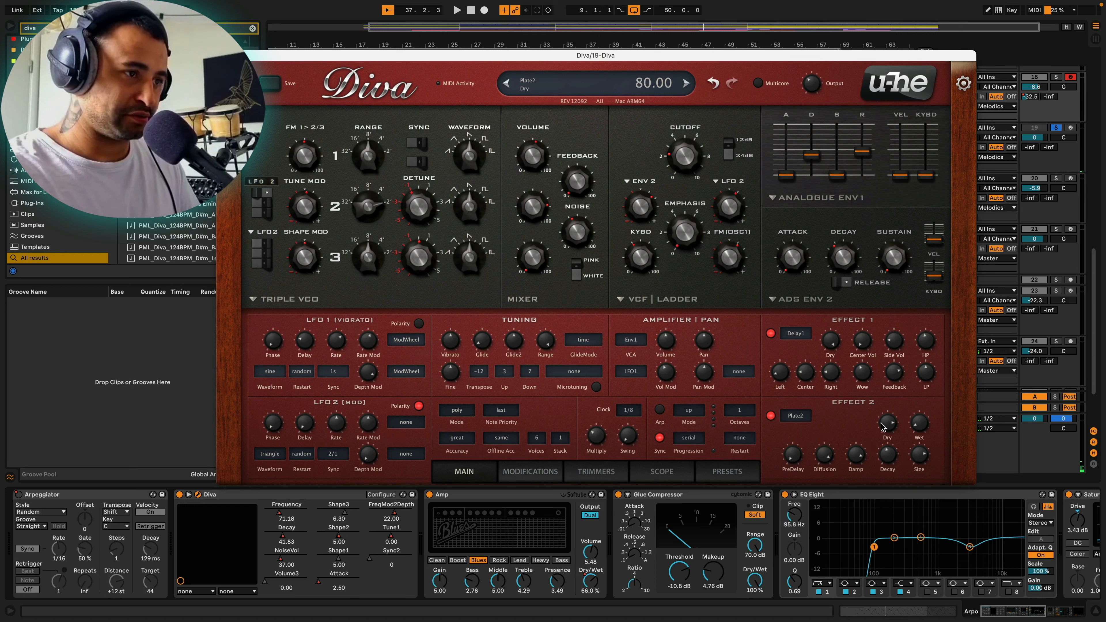
Adjust the Plate2 reverb's dry level and raise its diffusion to 100.00 while auditioning the arp
{"action": "left_click_drag", "start_coordinate": [884, 414], "coordinate": [882, 378]}
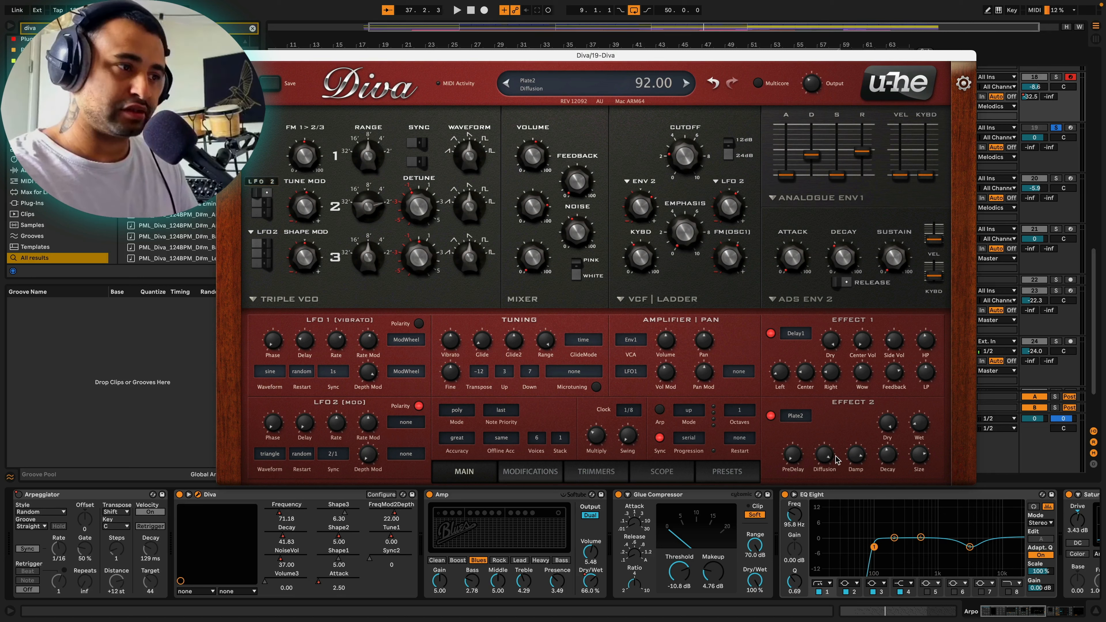
{"action": "key", "text": "space"}
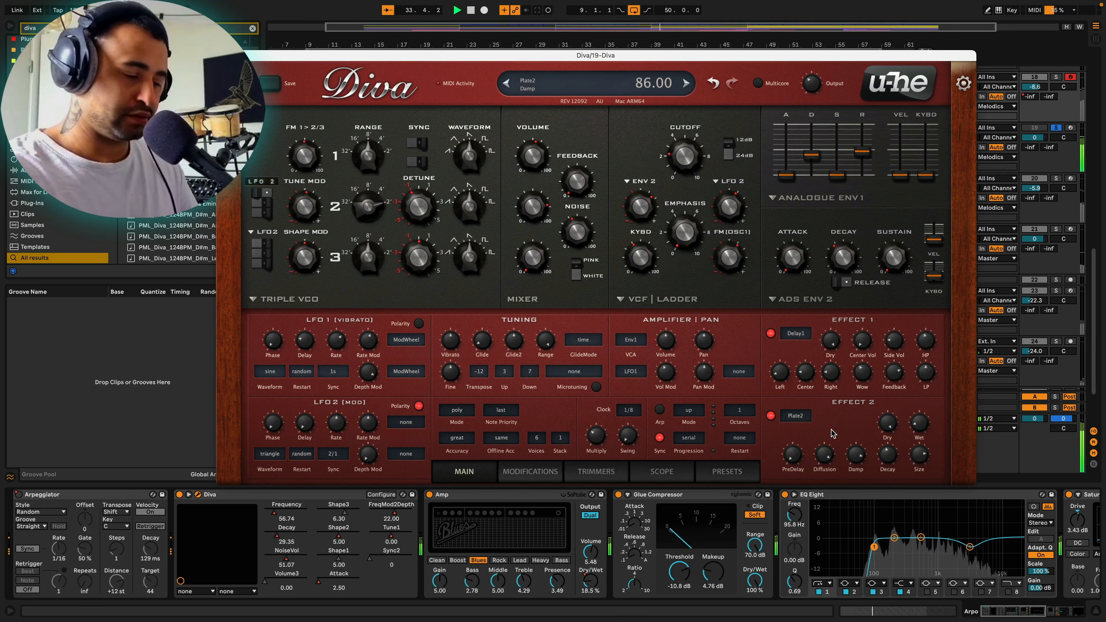
{"action": "left_click_drag", "start_coordinate": [825, 454], "coordinate": [824, 331]}
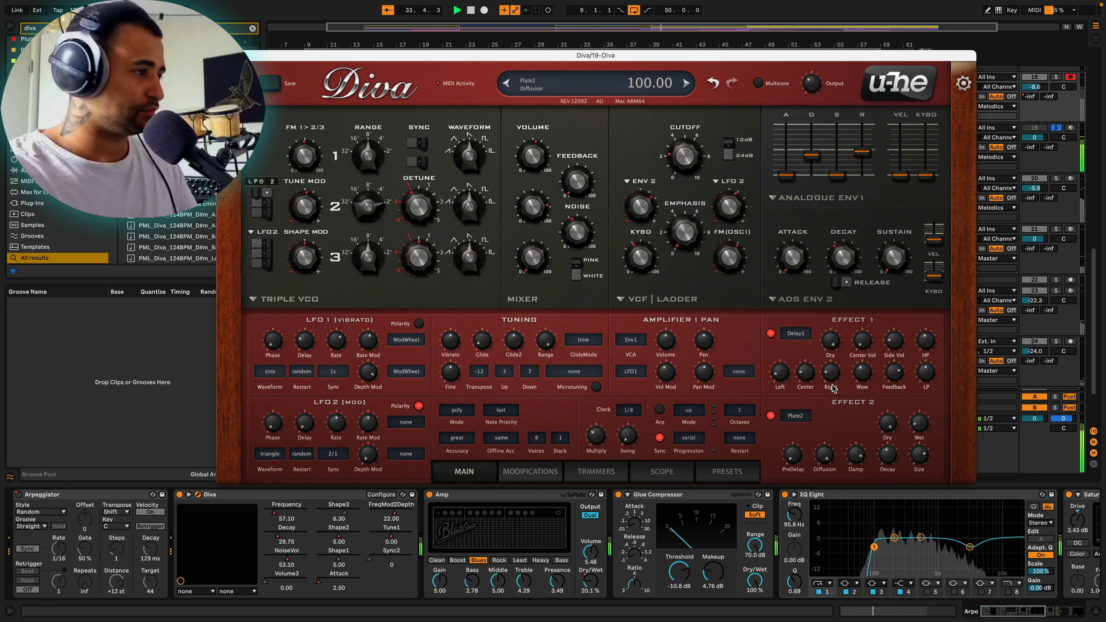
{"action": "key", "text": "space"}
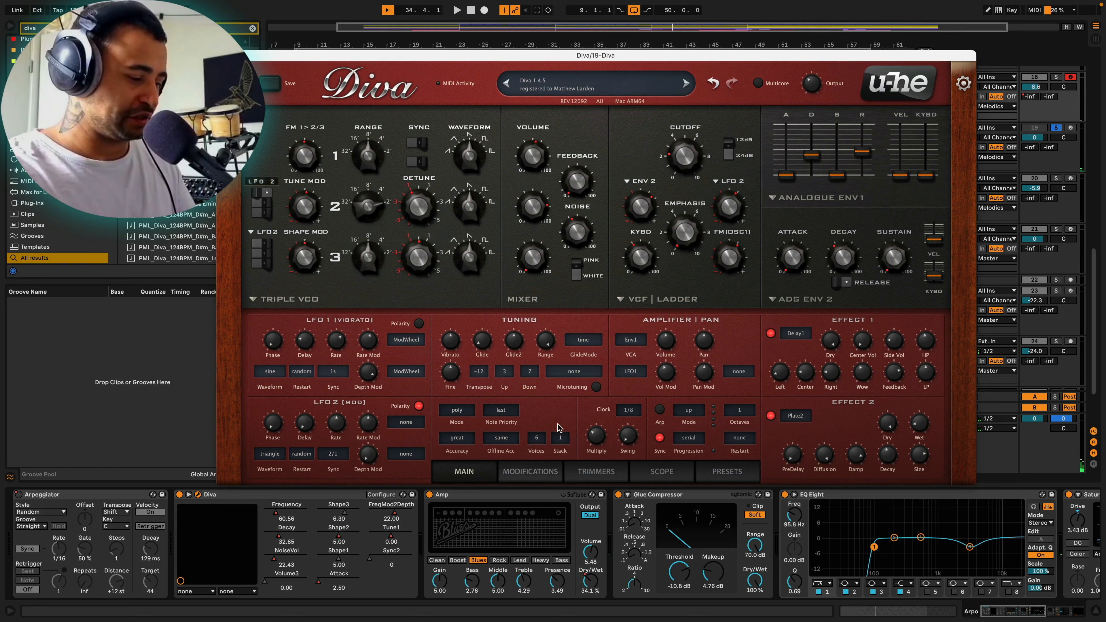
Set the voice count to 8 and the voice stack to 3
{"action": "left_click", "coordinate": [535, 442]}
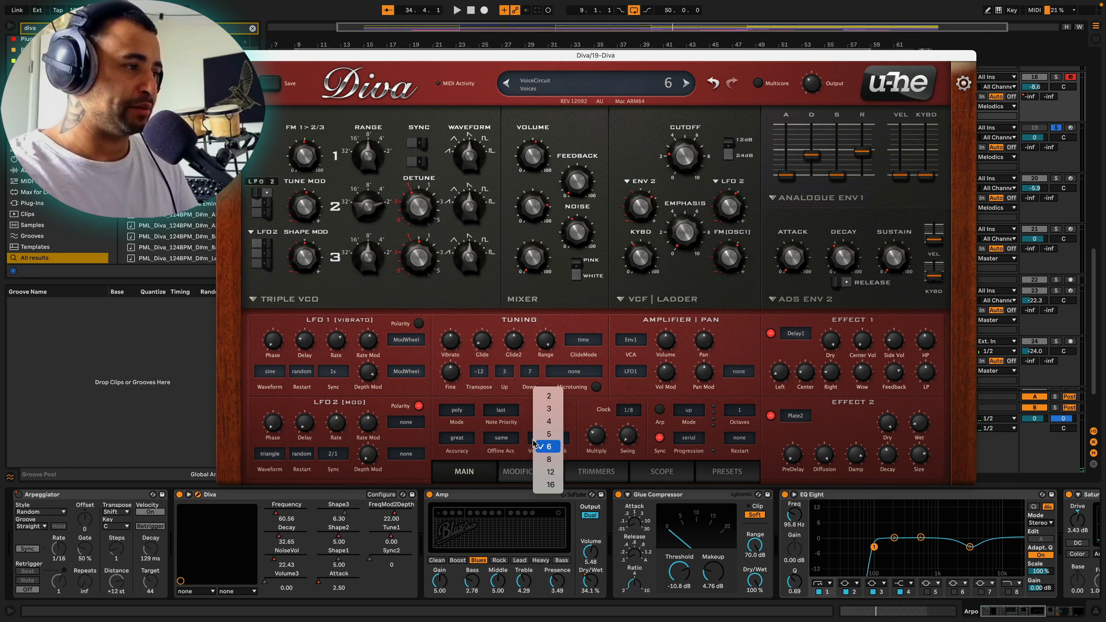
{"action": "left_click", "coordinate": [558, 460]}
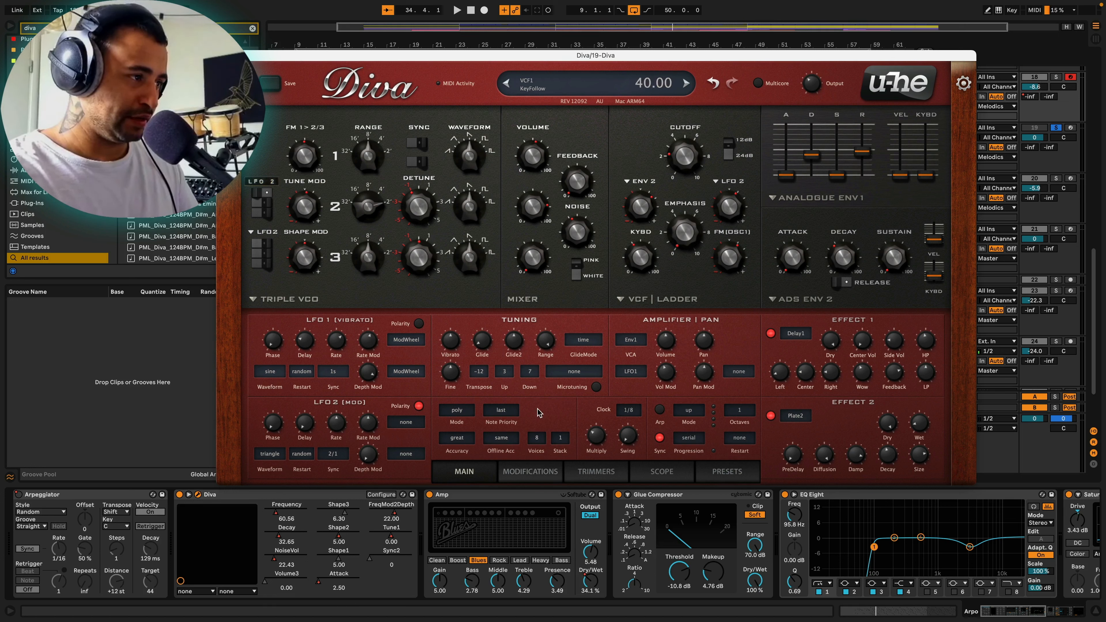
{"action": "left_click", "coordinate": [557, 441]}
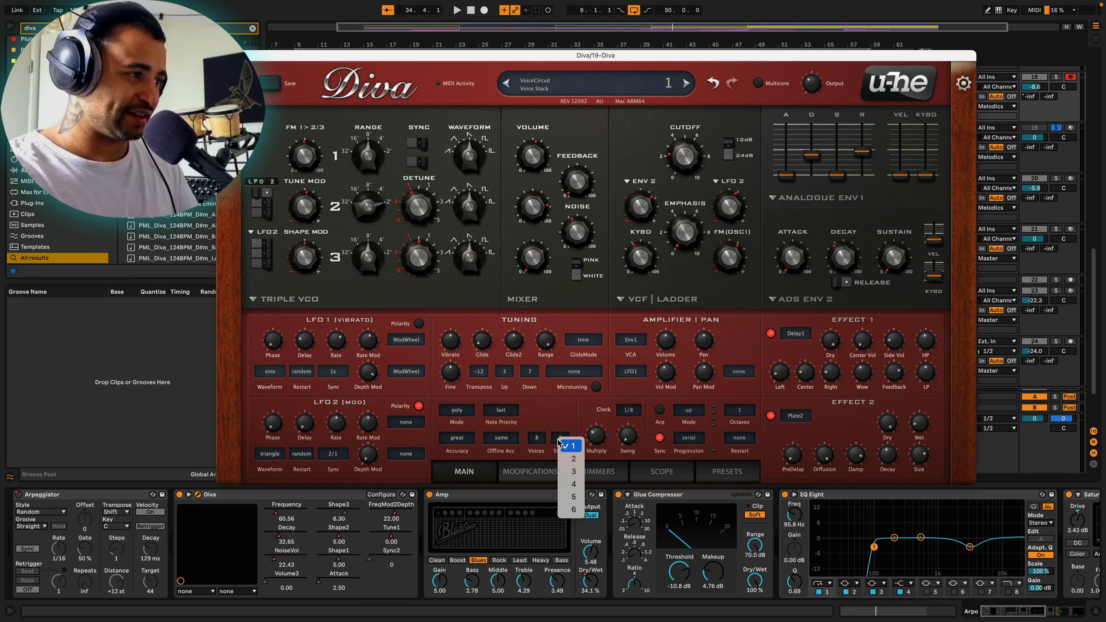
{"action": "left_click", "coordinate": [569, 471]}
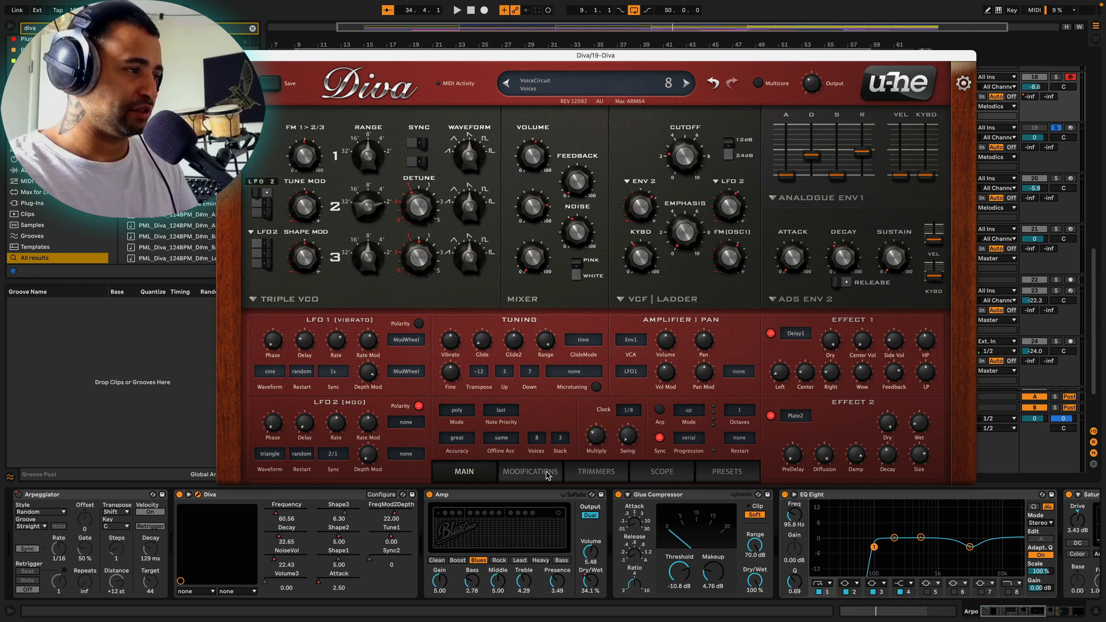
Open the oscillator voice detune trimmers and audition the stacked arp
{"action": "left_click", "coordinate": [529, 472]}
{"action": "left_click", "coordinate": [603, 475]}
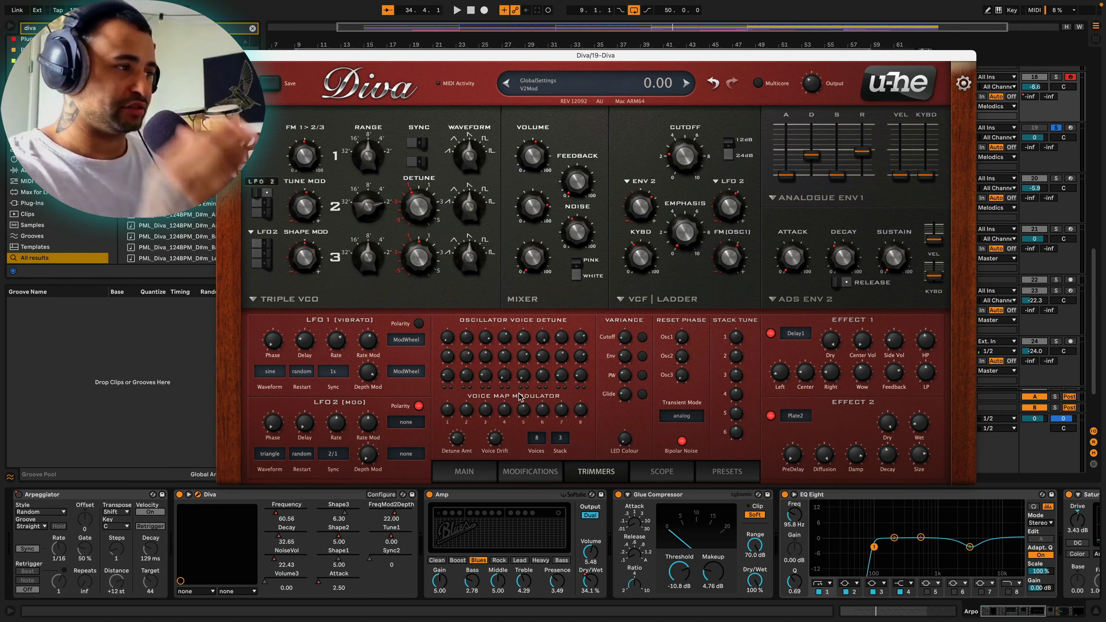
{"action": "key", "text": "space"}
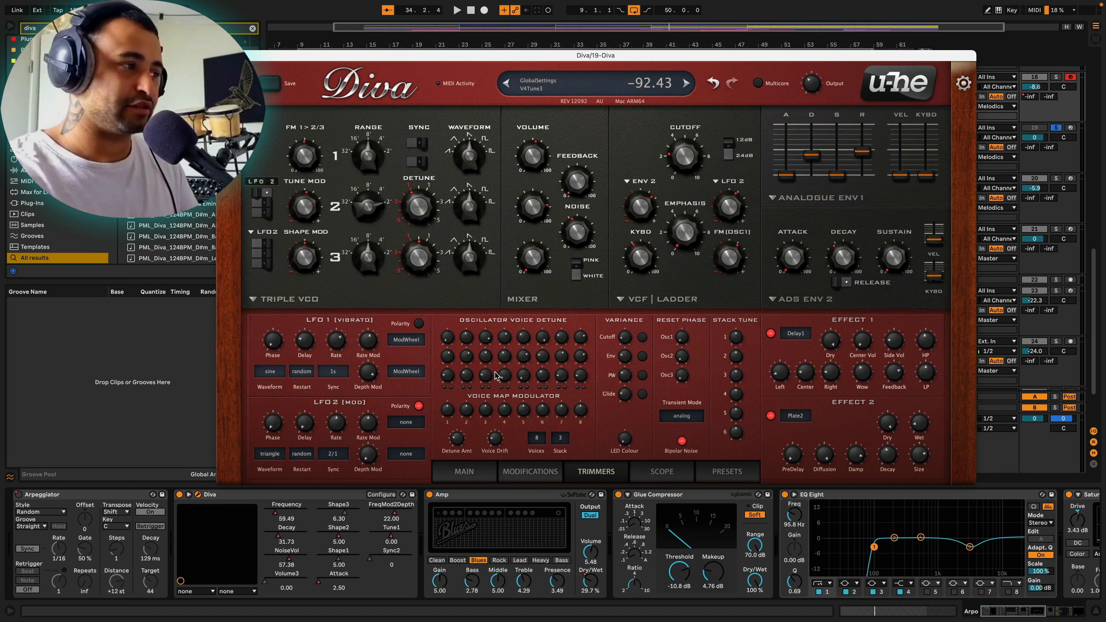
{"action": "key", "text": "space"}
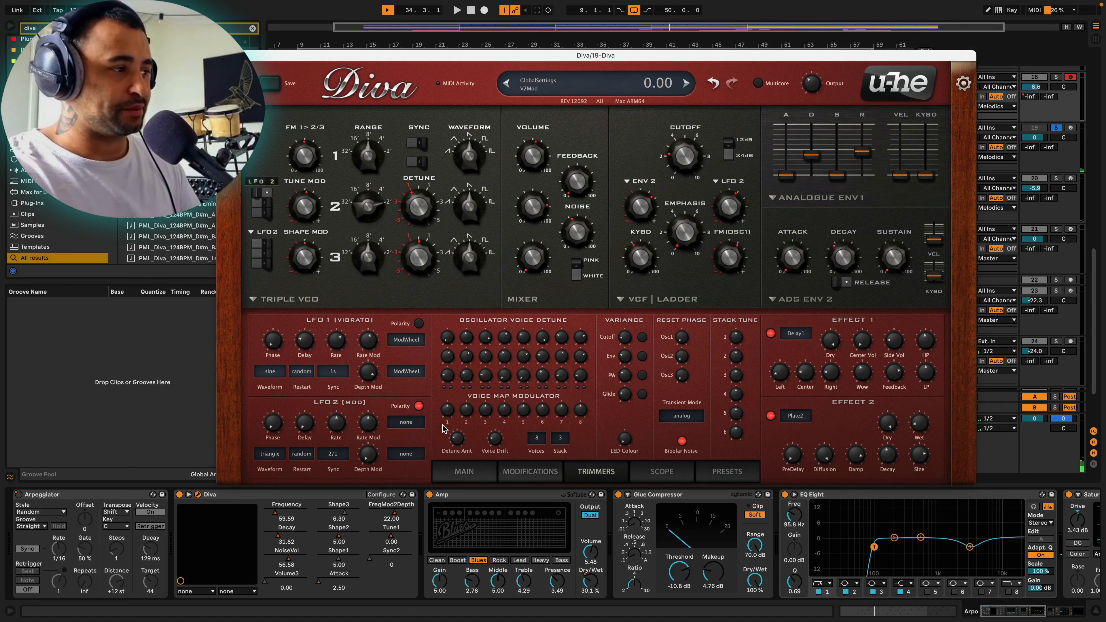
Fine-tune the delay's feedback while auditioning the stacked arp
{"action": "key", "text": "space"}
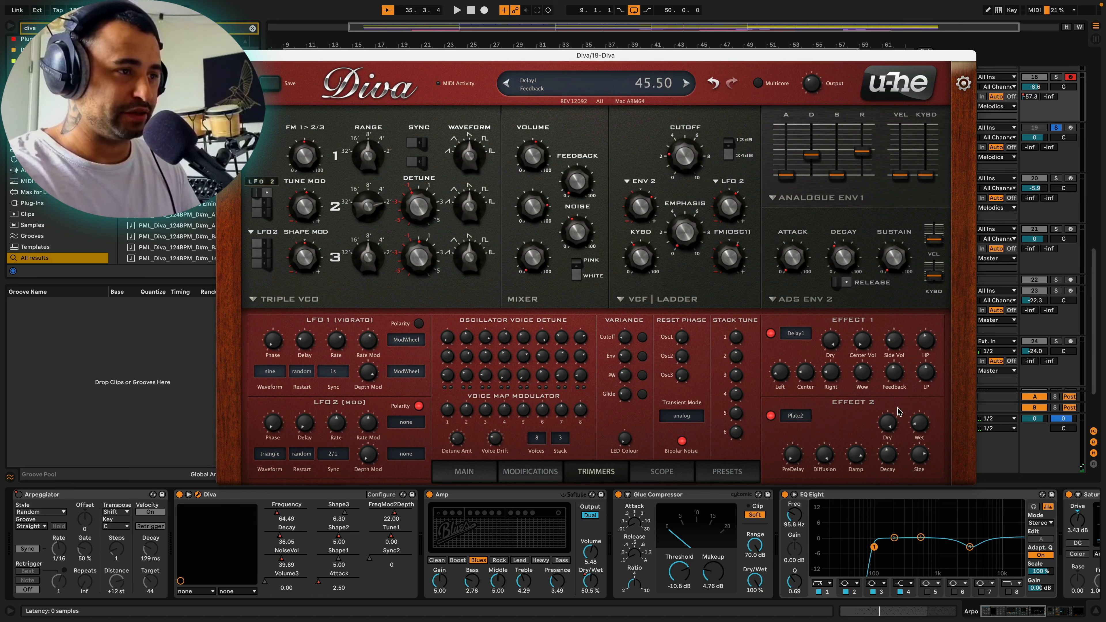
{"action": "key", "text": "space"}
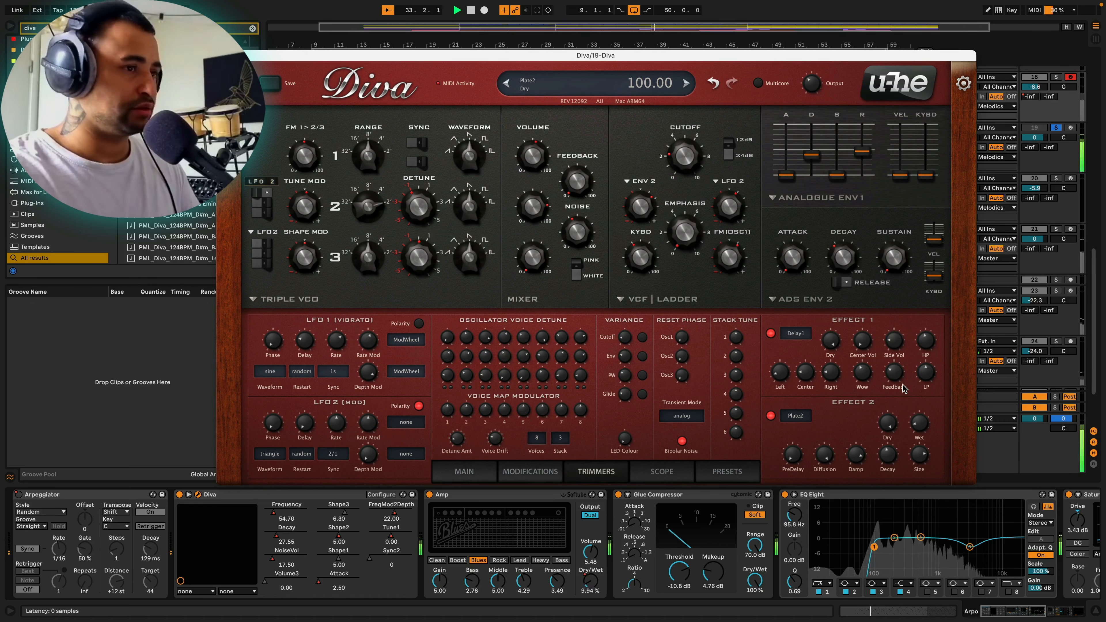
{"action": "left_click_drag", "start_coordinate": [896, 374], "coordinate": [896, 375]}
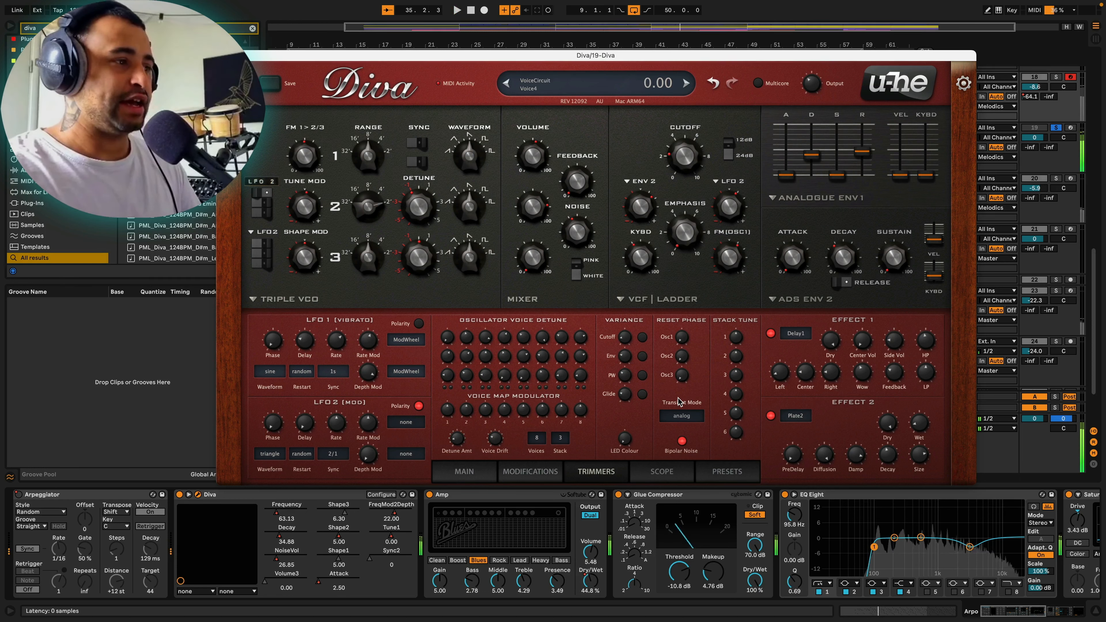
Assign StackIndex as the pan modulation source with a depth of 52.00 and audition the arp
{"action": "left_click", "coordinate": [521, 472]}
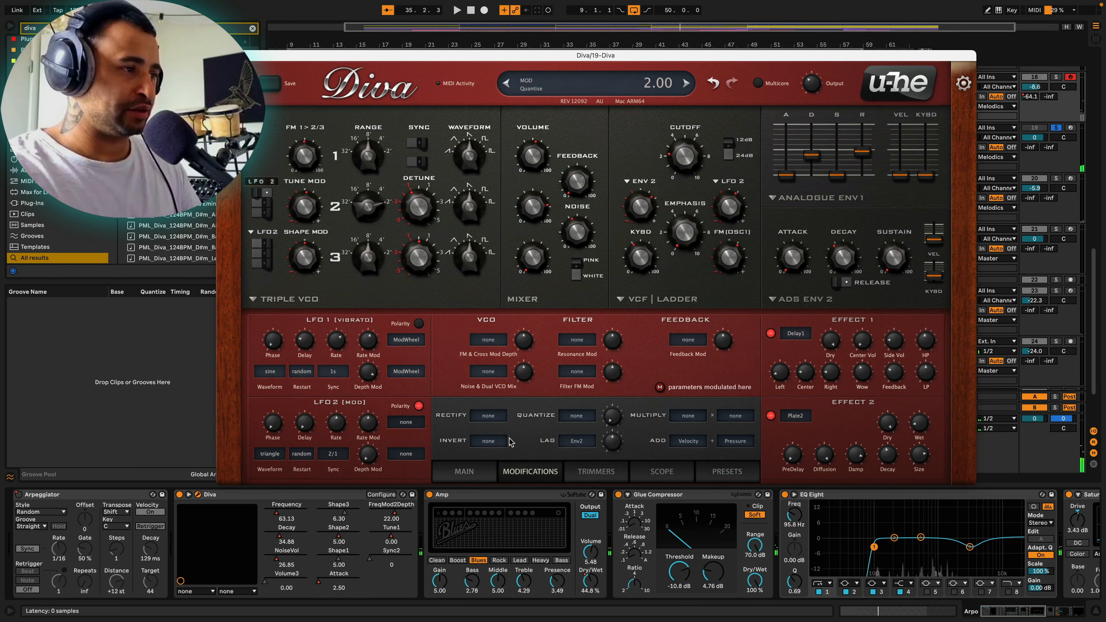
{"action": "left_click", "coordinate": [481, 467]}
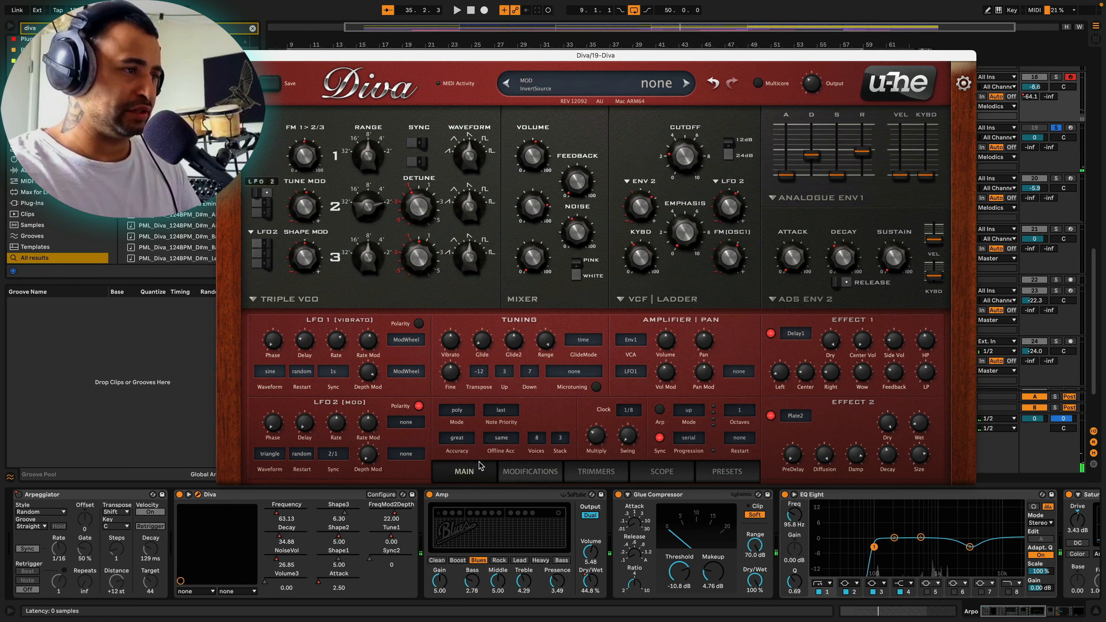
{"action": "left_click", "coordinate": [732, 378]}
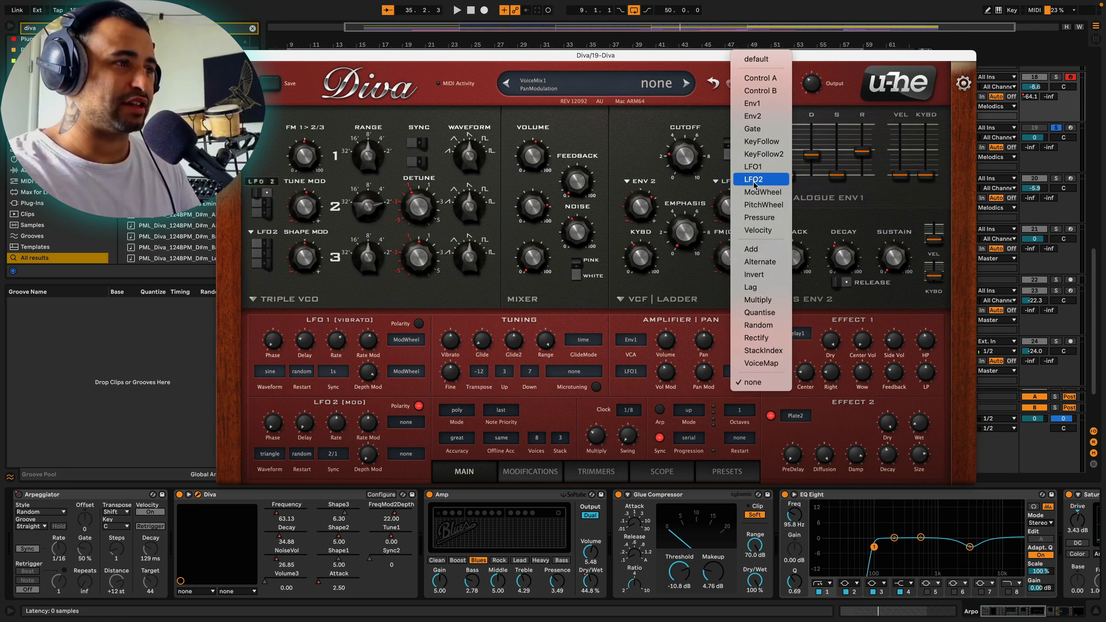
{"action": "left_click", "coordinate": [751, 356]}
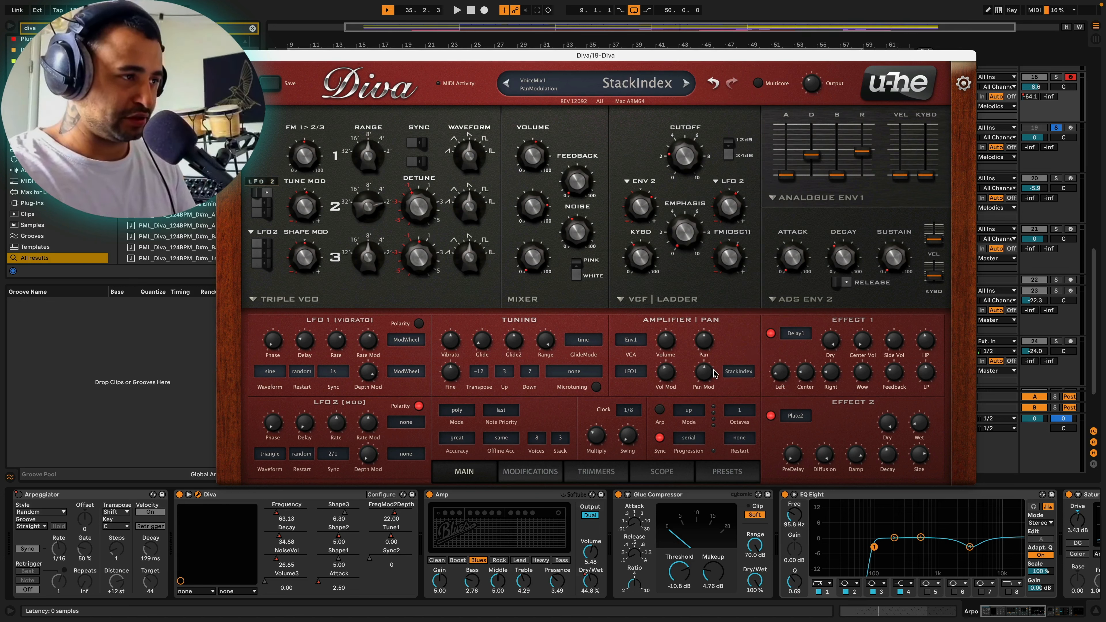
{"action": "key", "text": "space"}
{"action": "left_click_drag", "start_coordinate": [699, 370], "coordinate": [697, 363]}
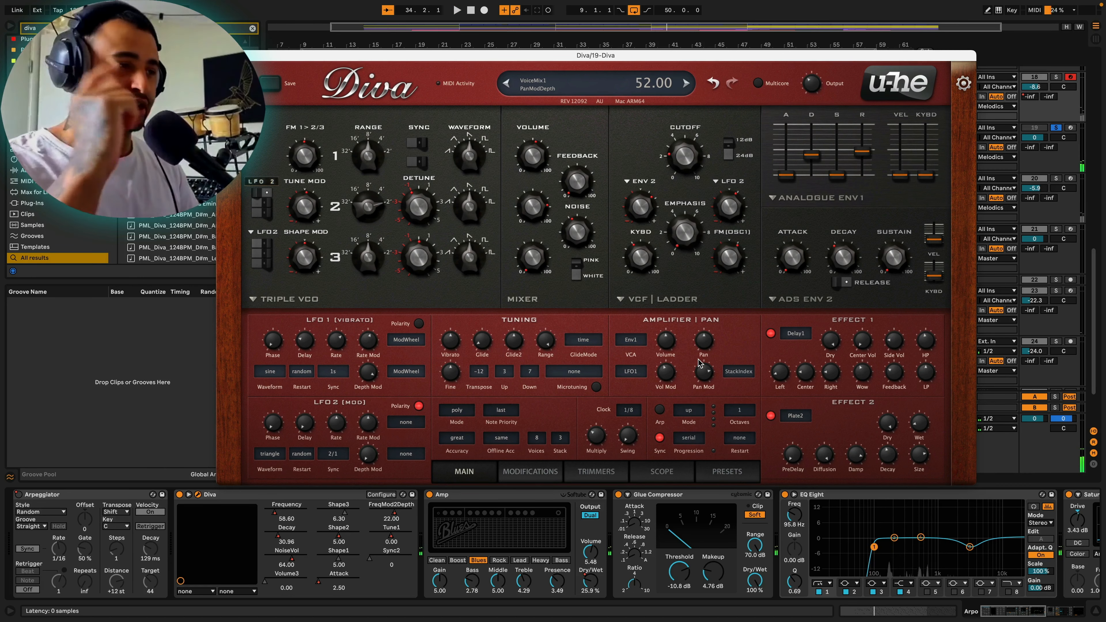
{"action": "key", "text": "space"}
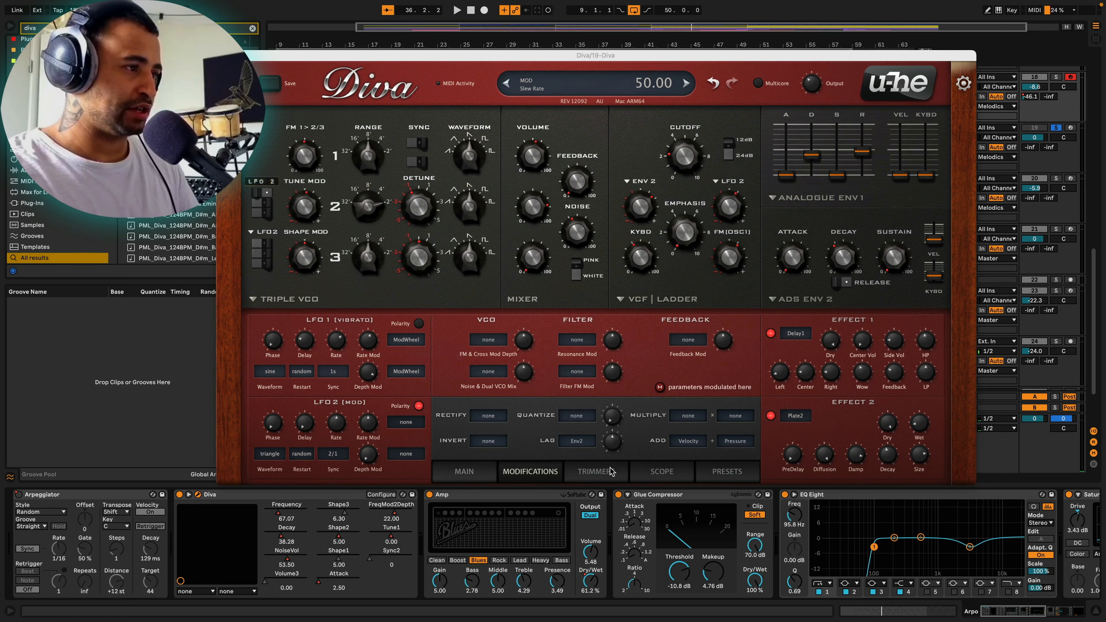
Assign LFO2 to modulate the noise and dual VCO mix with a depth of 28.00 and audition the arp
{"action": "left_click", "coordinate": [601, 476]}
{"action": "left_click", "coordinate": [655, 477]}
{"action": "left_click", "coordinate": [502, 477]}
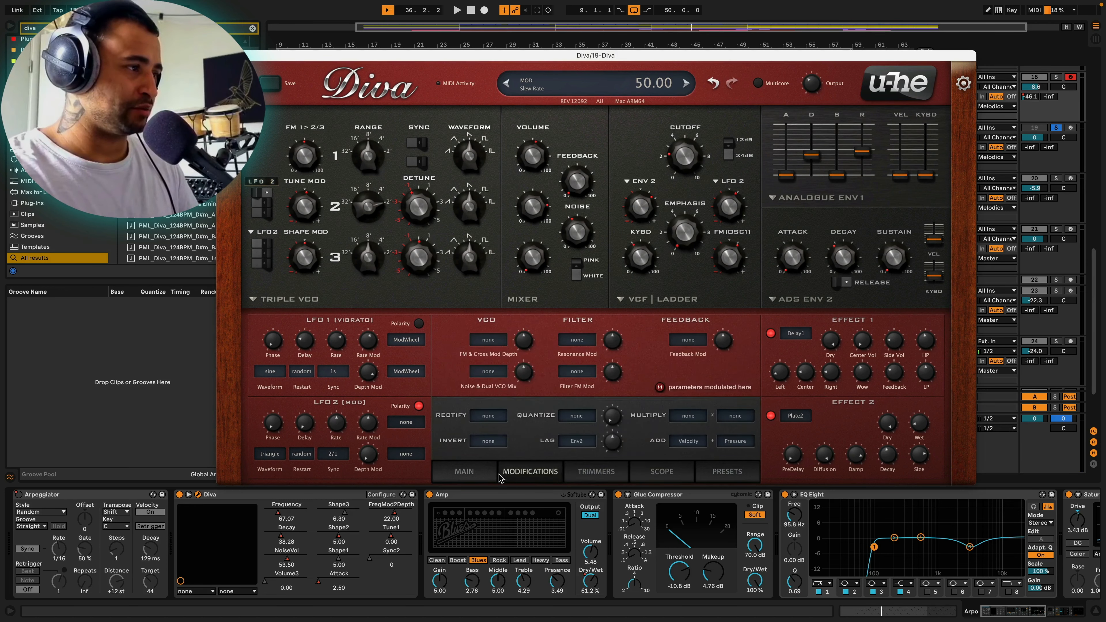
{"action": "left_click", "coordinate": [469, 476]}
{"action": "left_click", "coordinate": [507, 474]}
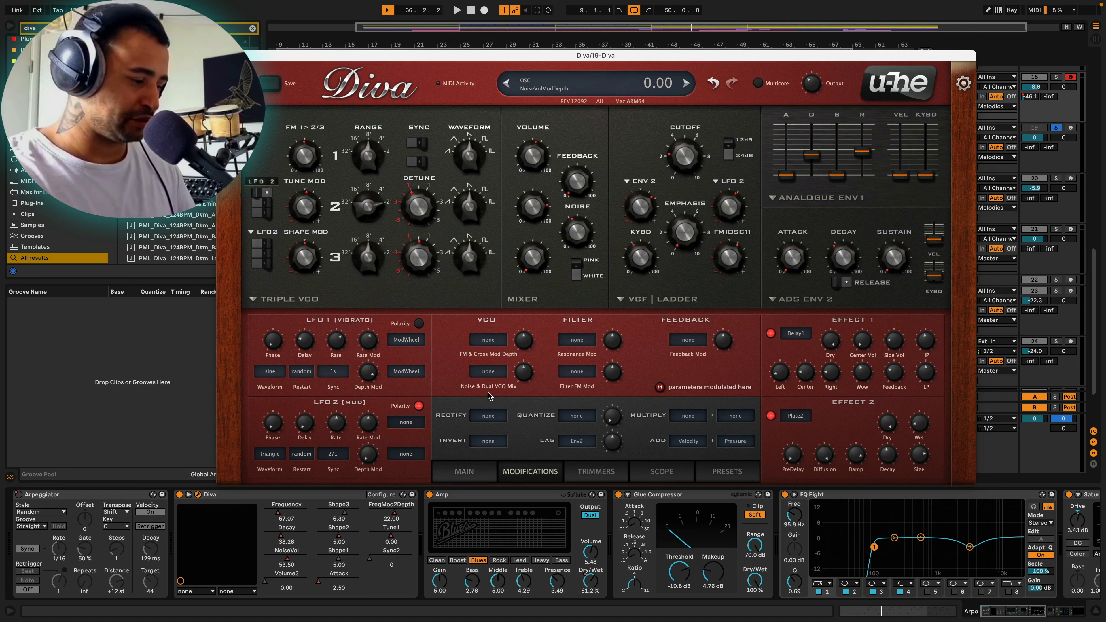
{"action": "left_click", "coordinate": [489, 374]}
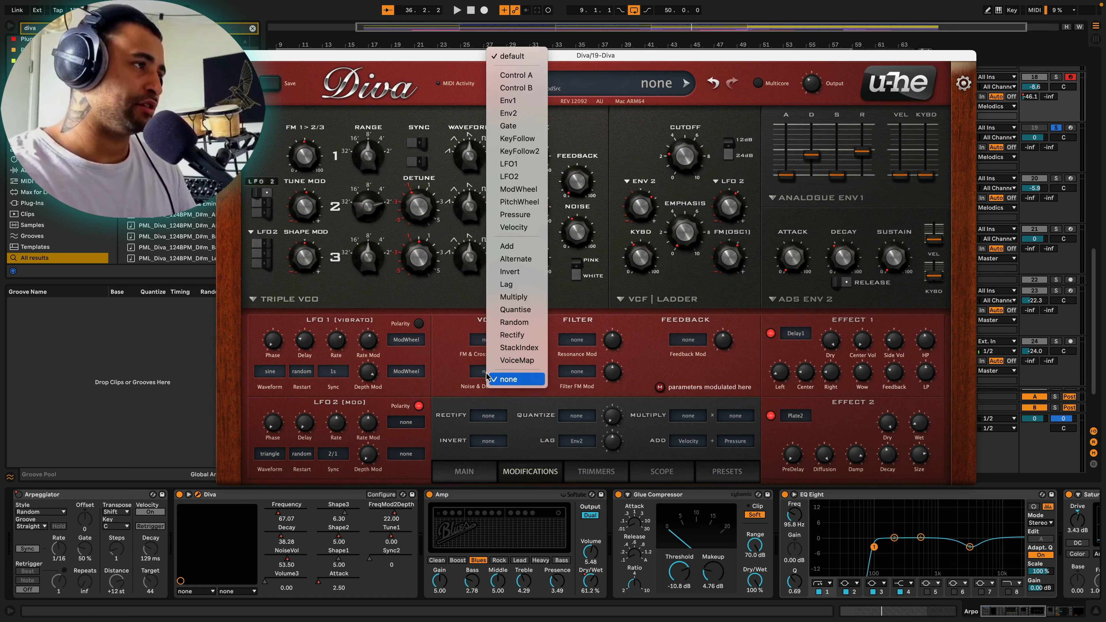
{"action": "left_click", "coordinate": [514, 179]}
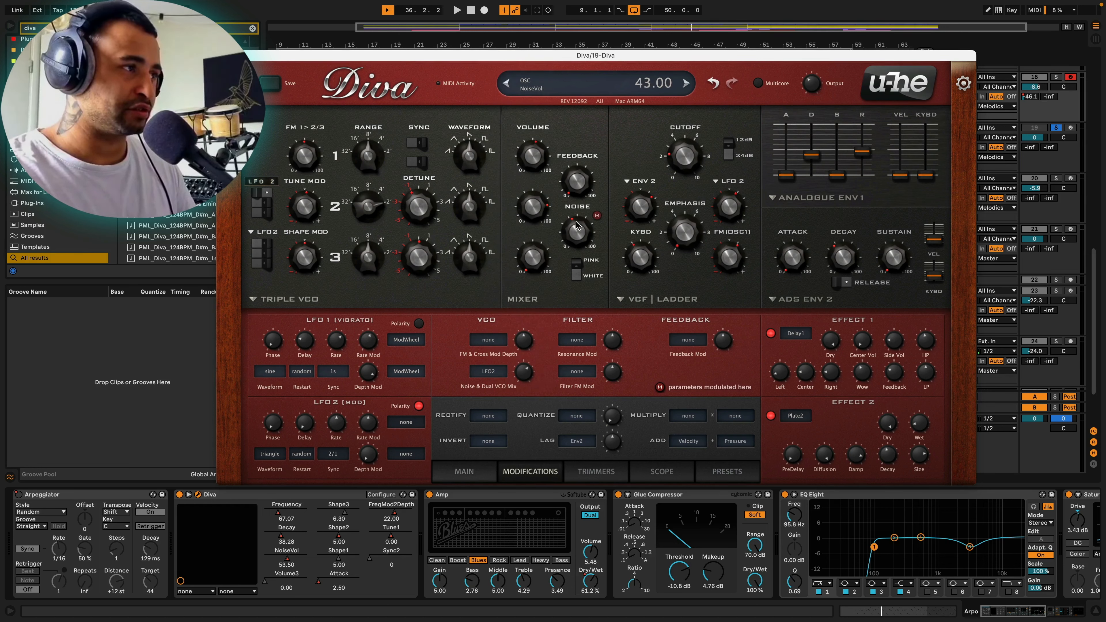
{"action": "key", "text": "space"}
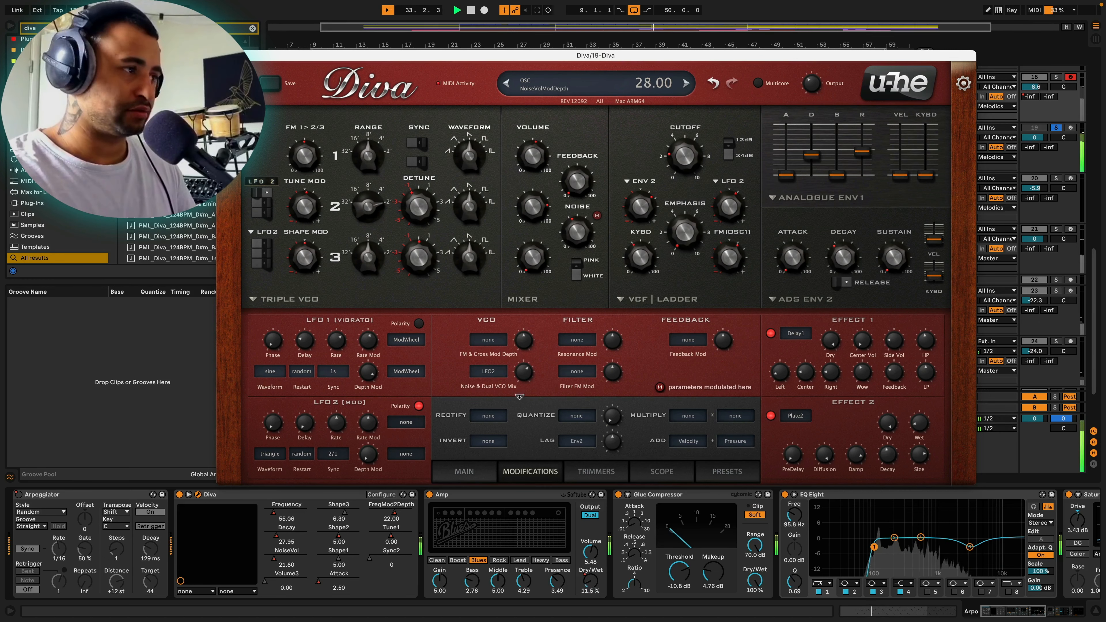
Lower the noise and dual VCO mix modulation depth, audition the arp, and close the Diva window
{"action": "left_click_drag", "start_coordinate": [525, 373], "coordinate": [525, 399]}
{"action": "key", "text": "space"}
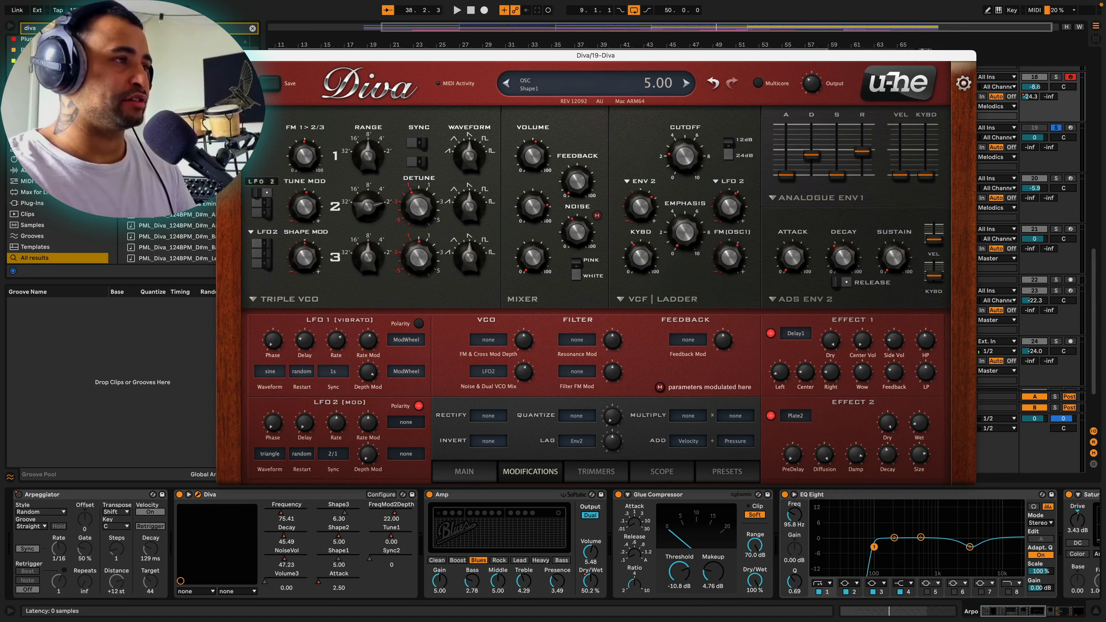
{"action": "left_click", "coordinate": [222, 55]}
Show the Arpo track's device chain and audition that track soloed
{"action": "left_click", "coordinate": [948, 156]}
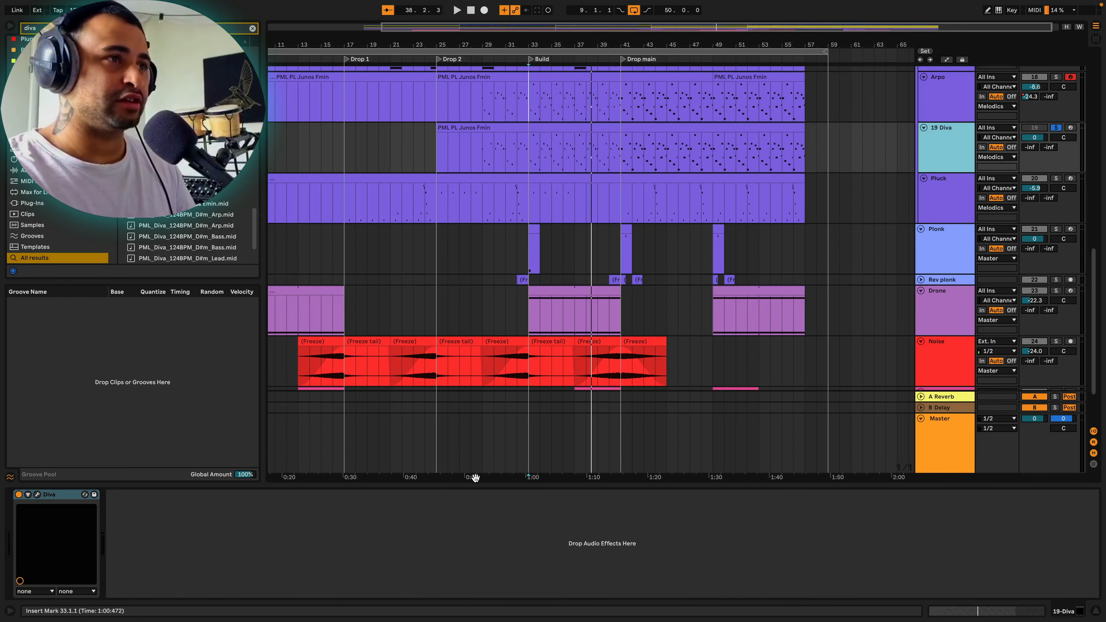
{"action": "left_click", "coordinate": [942, 120]}
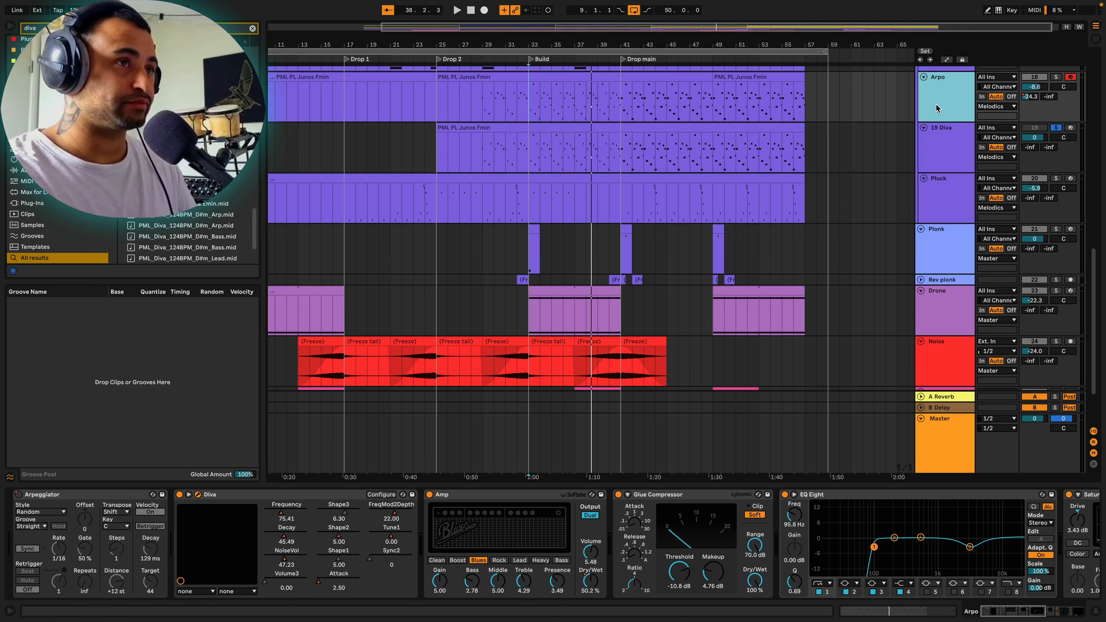
{"action": "key", "text": "space"}
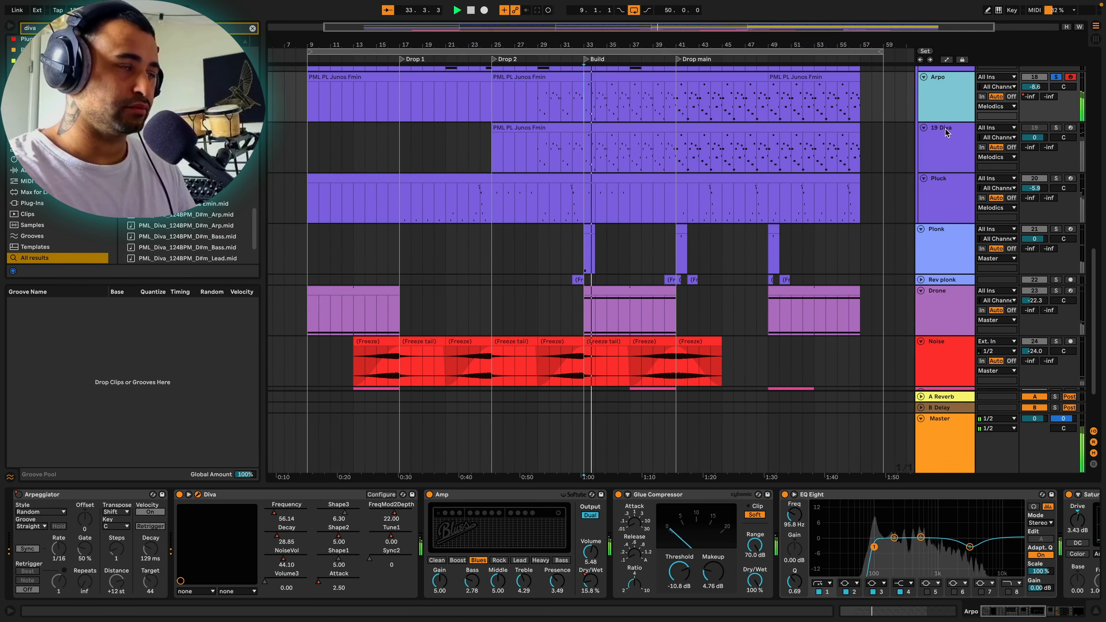
{"action": "key", "text": "space"}
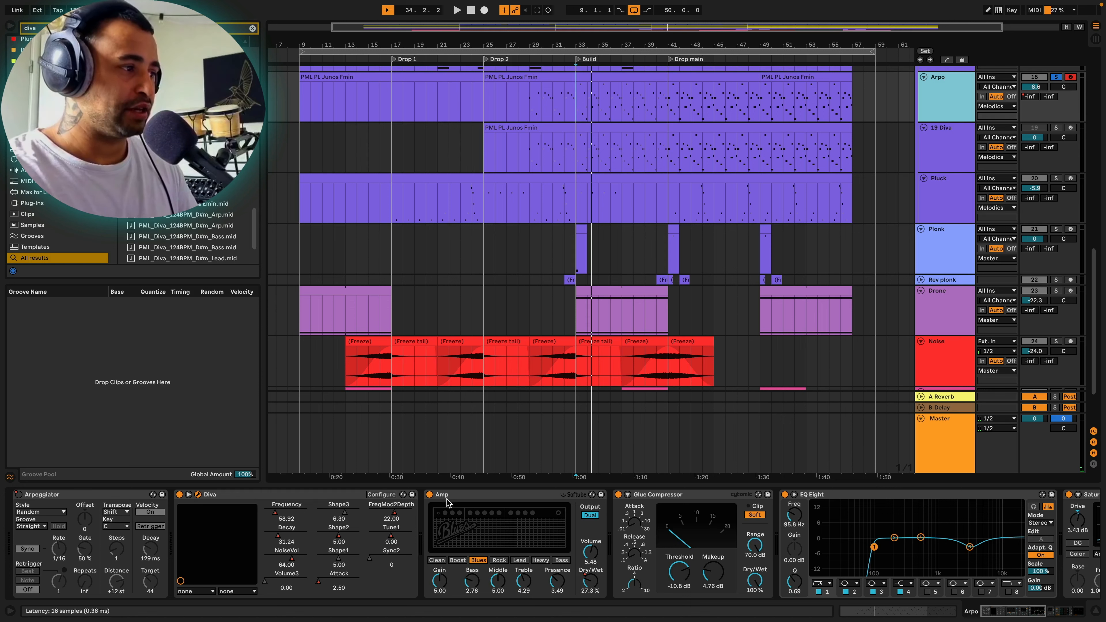
Bypass and re-enable the Amp on the Arpo track to compare the arp with and without it
{"action": "left_click", "coordinate": [499, 497]}
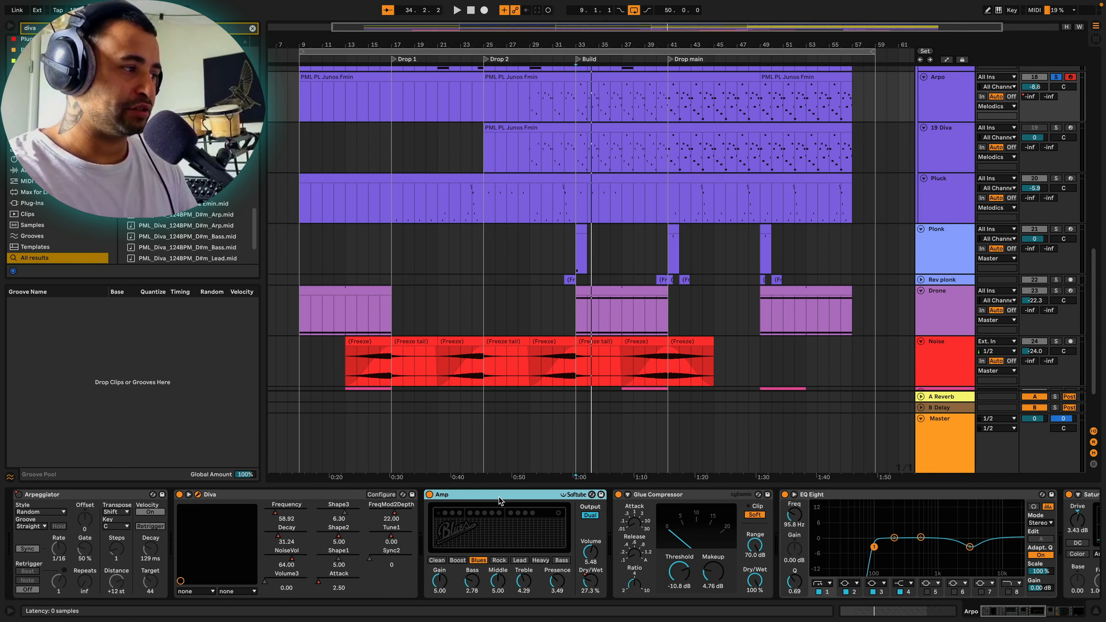
{"action": "left_click", "coordinate": [430, 495]}
{"action": "key", "text": "space"}
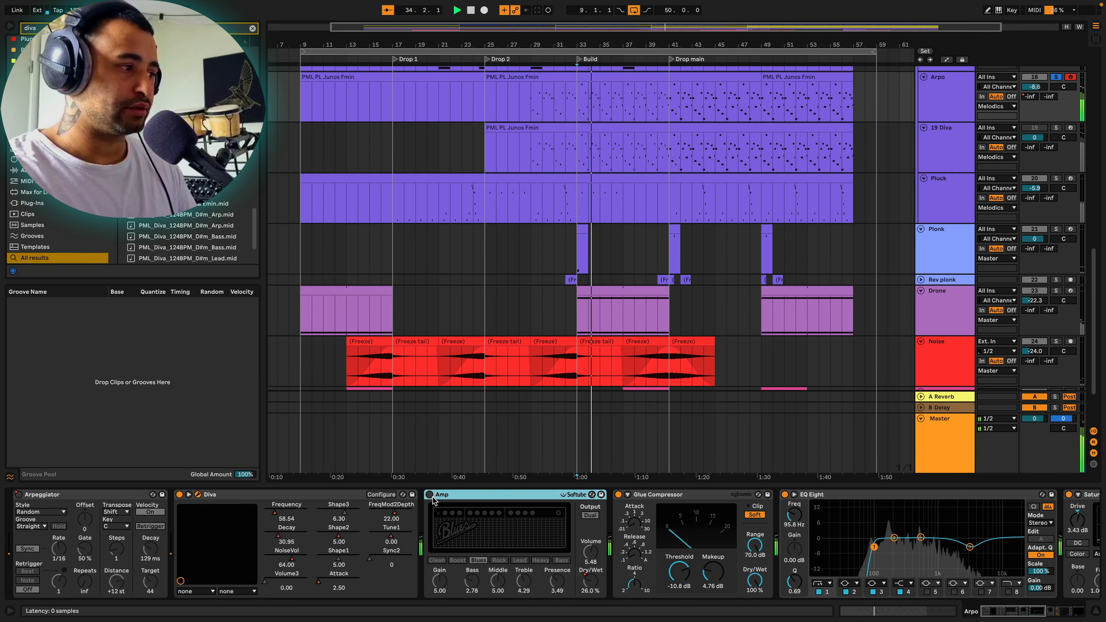
{"action": "left_click", "coordinate": [429, 495]}
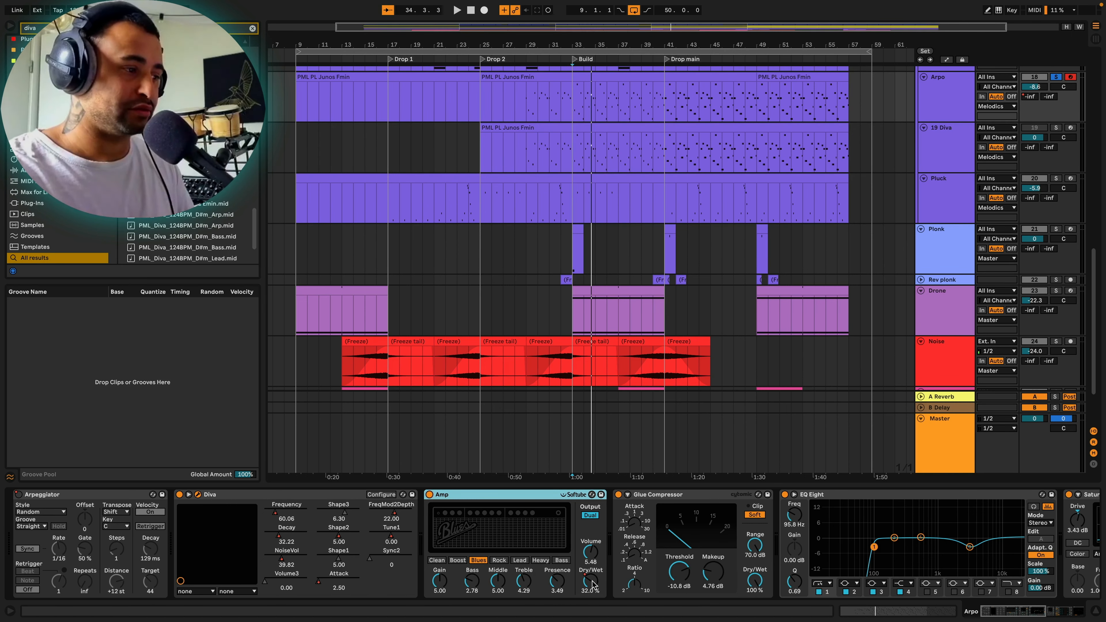
{"action": "key", "text": "space"}
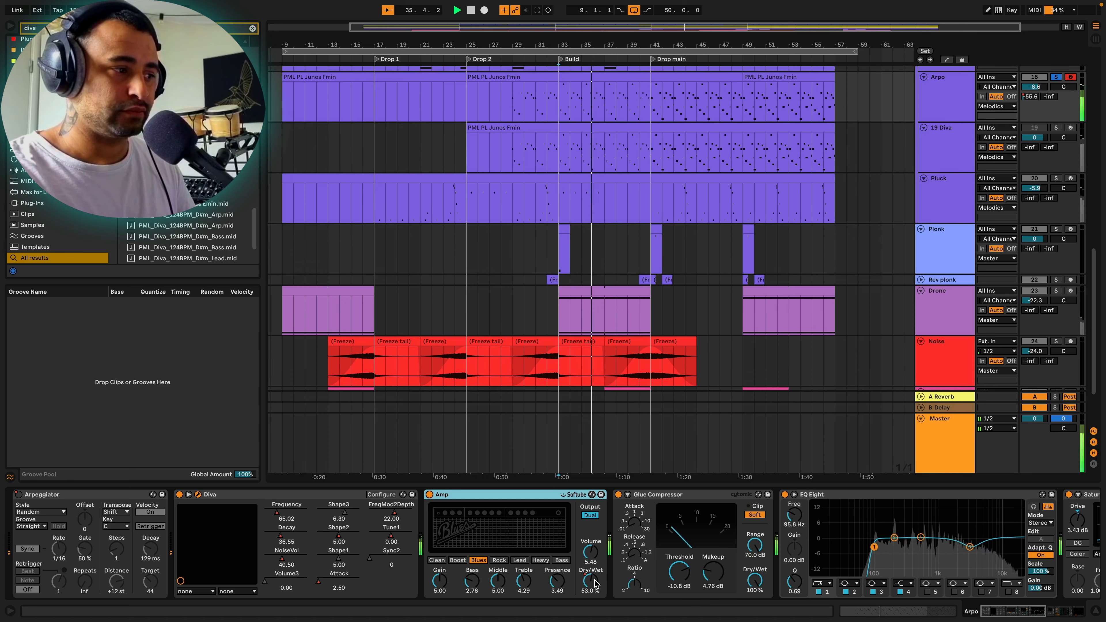
{"action": "key", "text": "space"}
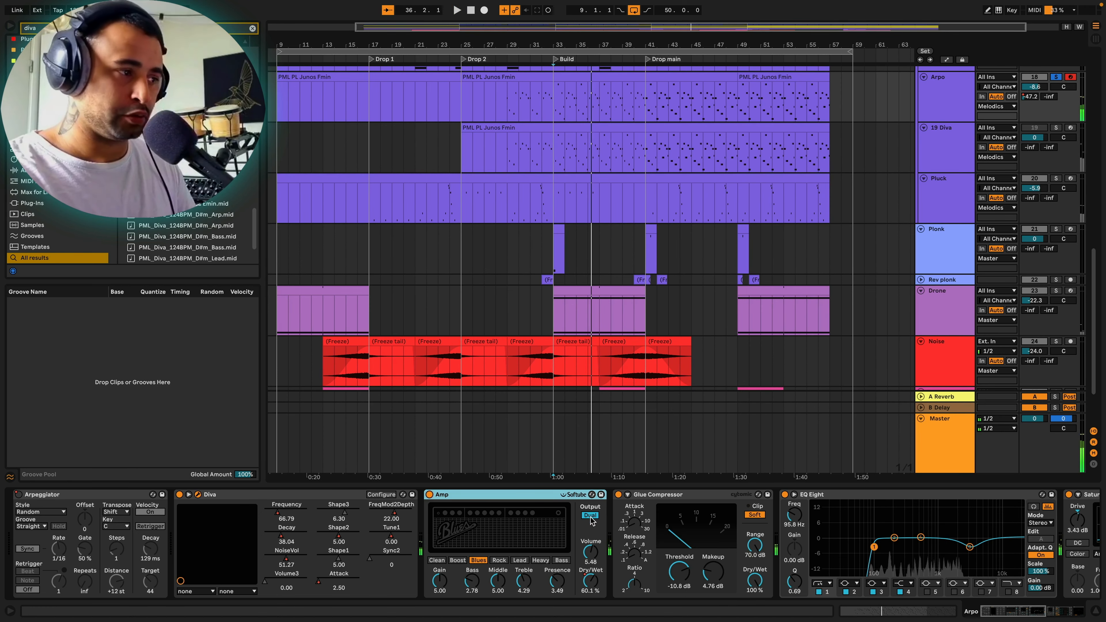
Compare the Amp's Mono output with its Dual output during playback, leaving it on Dual
{"action": "left_click", "coordinate": [590, 515]}
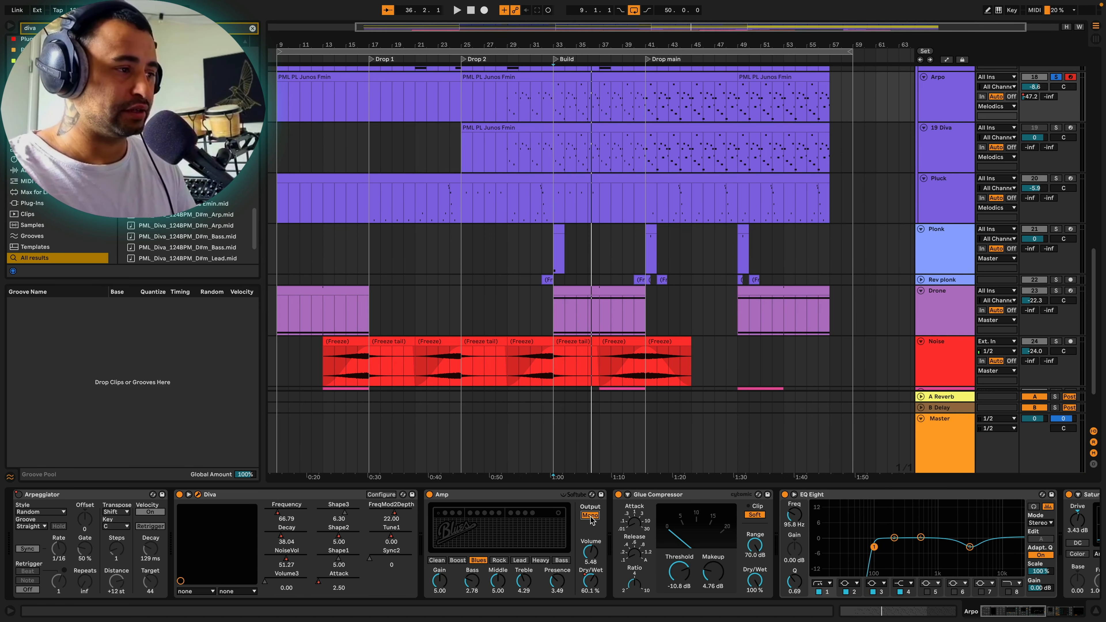
{"action": "key", "text": "space"}
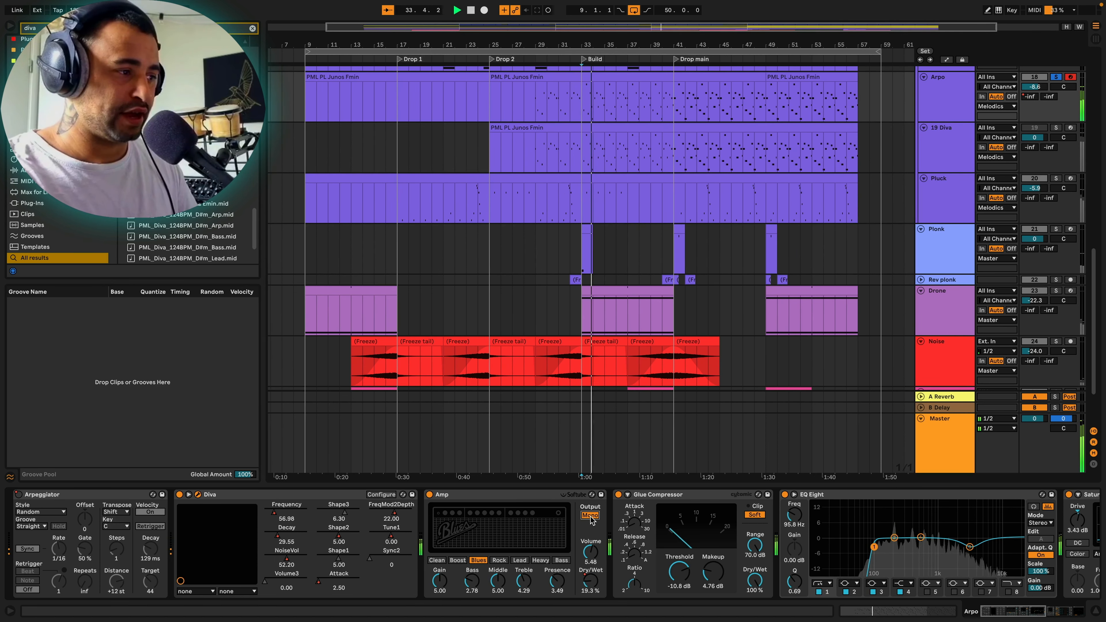
{"action": "left_click", "coordinate": [590, 515]}
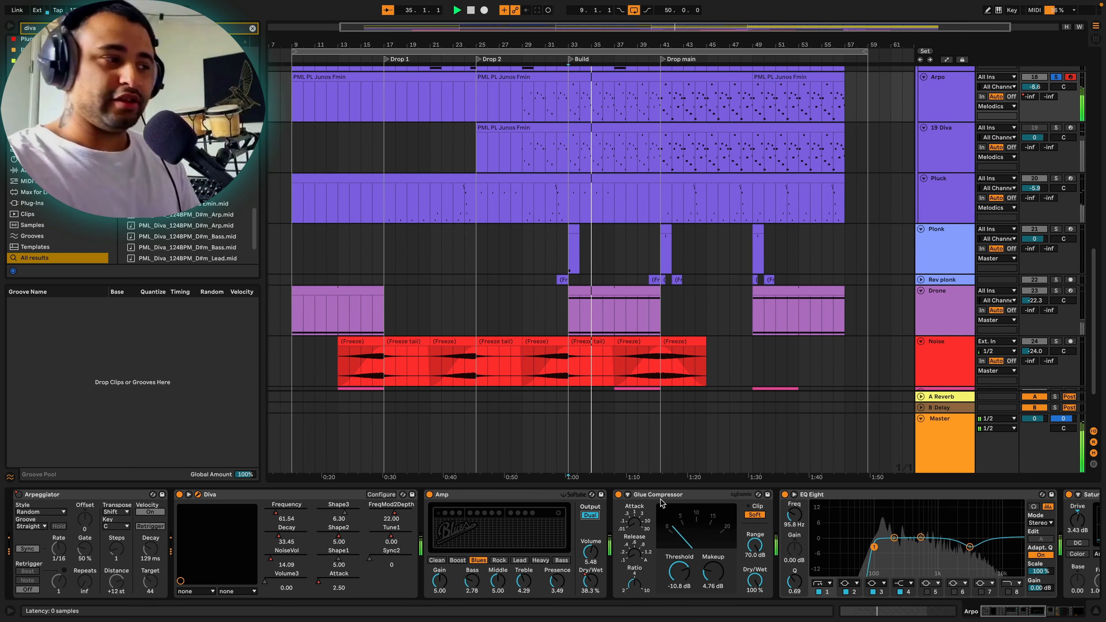
Compare the arp with the Glue Compressor and EQ Eight bypassed and re-enabled
{"action": "left_click", "coordinate": [634, 527]}
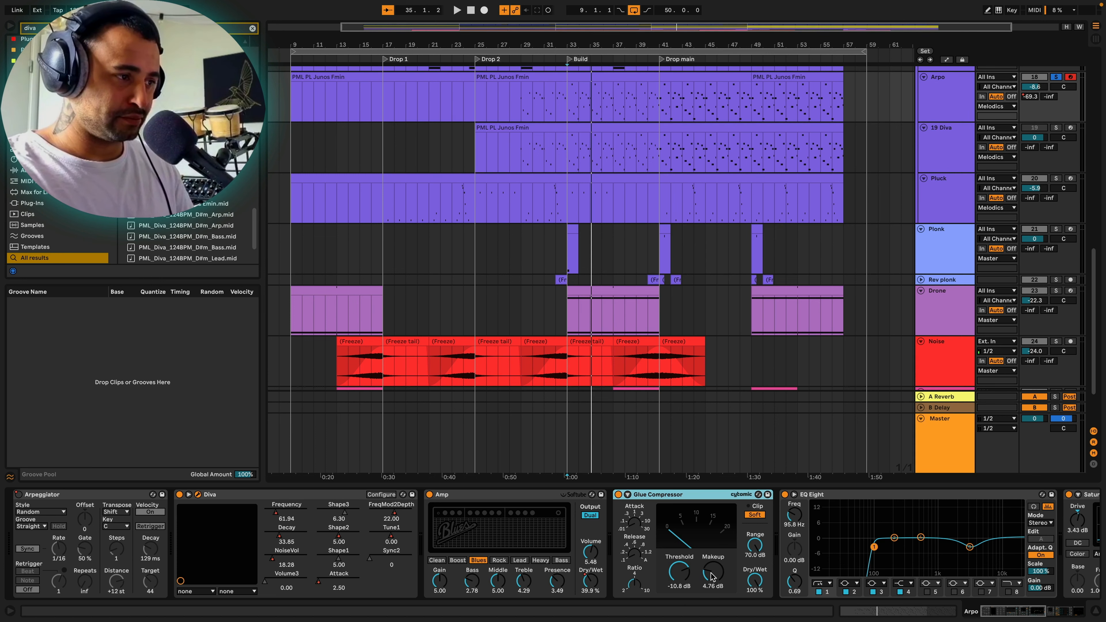
{"action": "key", "text": "space"}
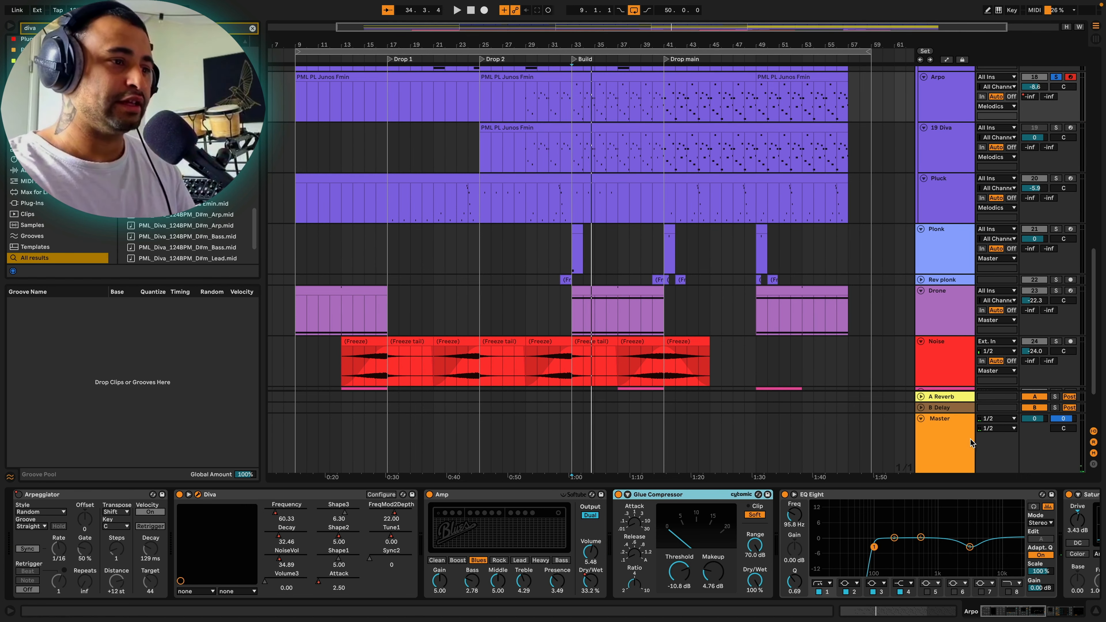
{"action": "left_click", "coordinate": [907, 494]}
{"action": "scroll", "coordinate": [736, 529], "scroll_direction": "right", "scroll_amount": 10}
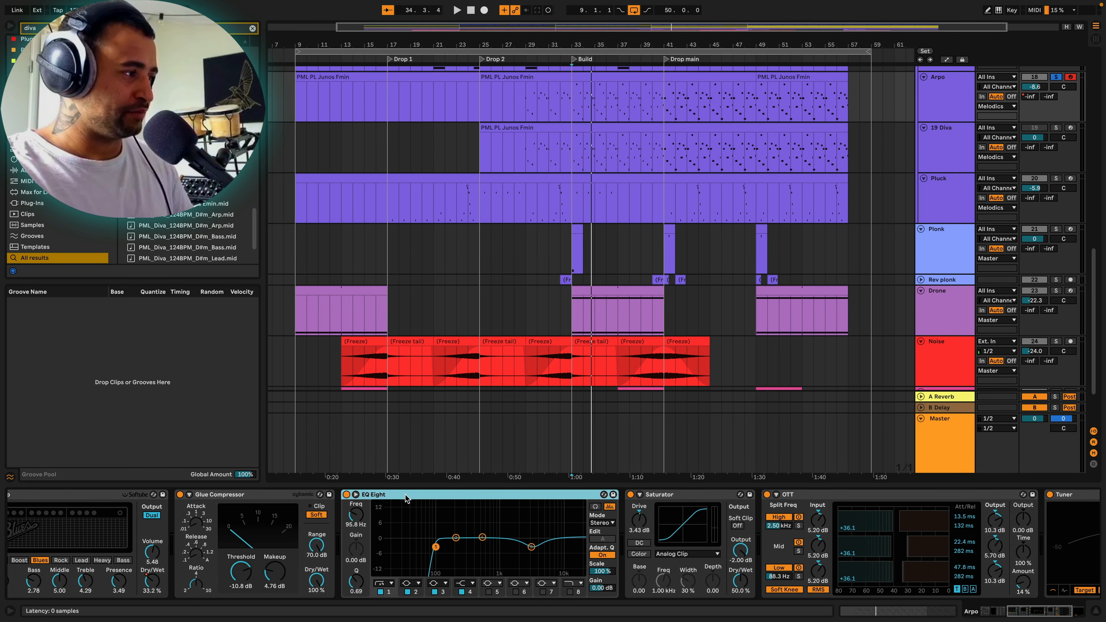
{"action": "left_click", "coordinate": [235, 497]}
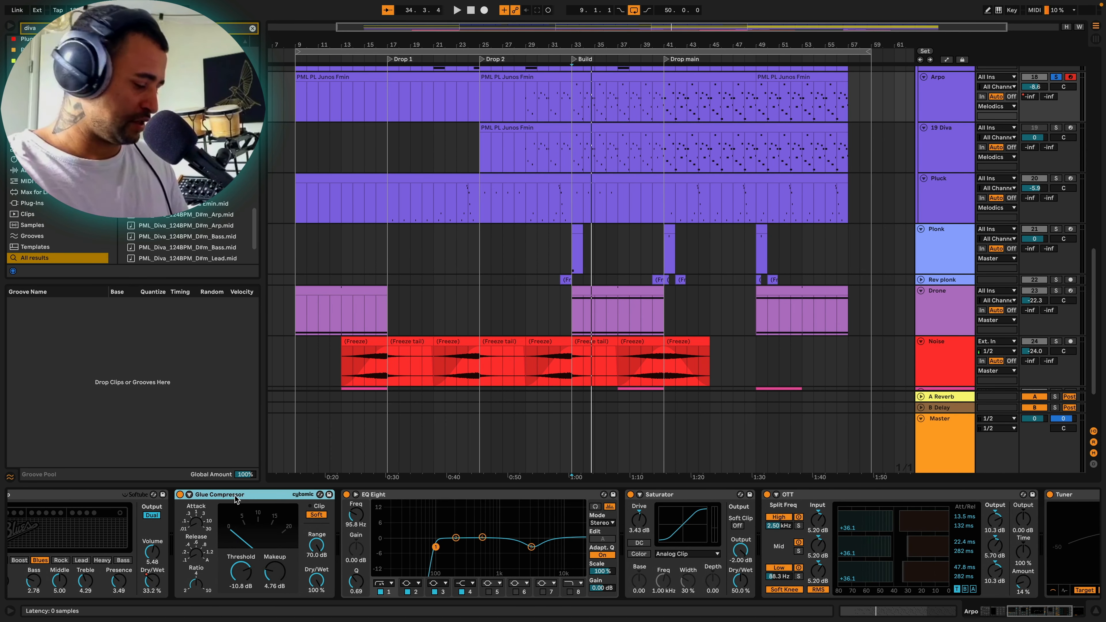
{"action": "left_click", "coordinate": [429, 498], "text": "shift"}
{"action": "left_click", "coordinate": [347, 495]}
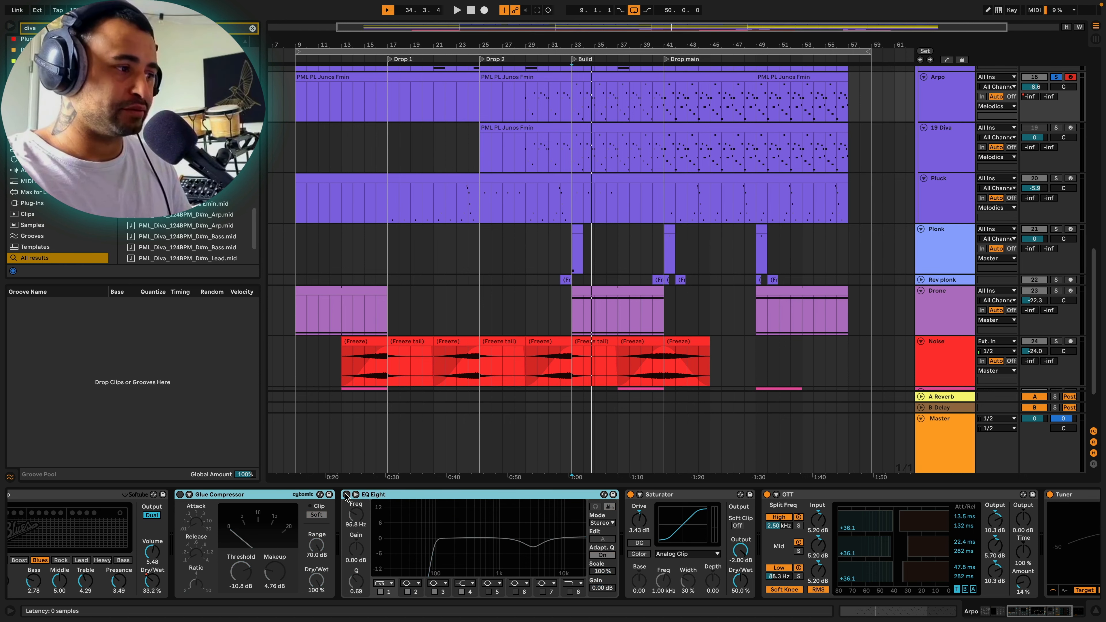
{"action": "key", "text": "space"}
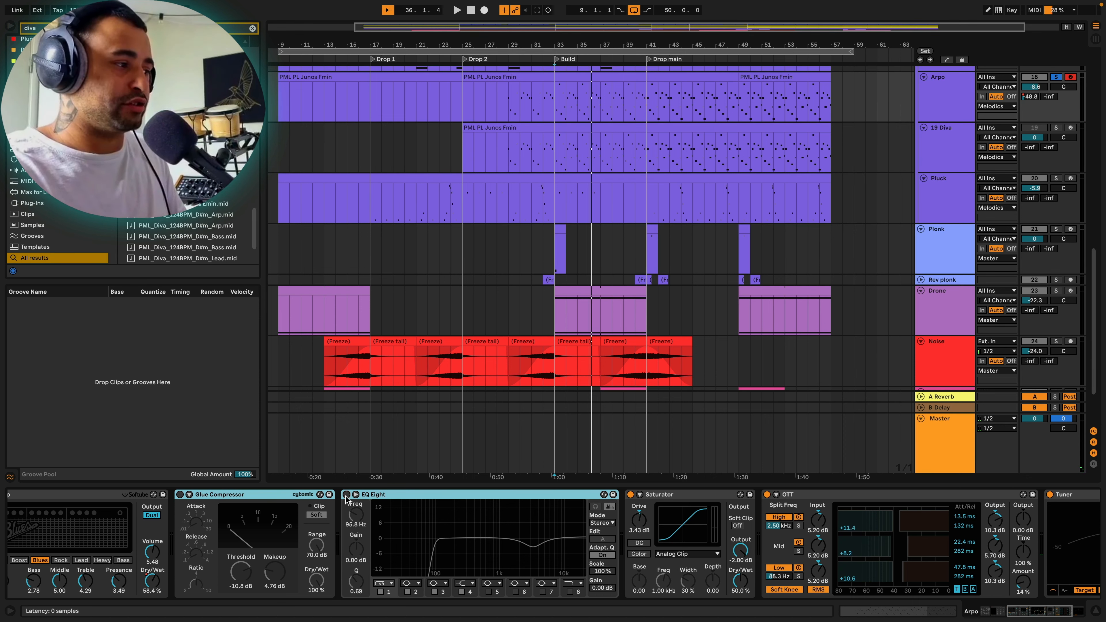
{"action": "left_click", "coordinate": [346, 495]}
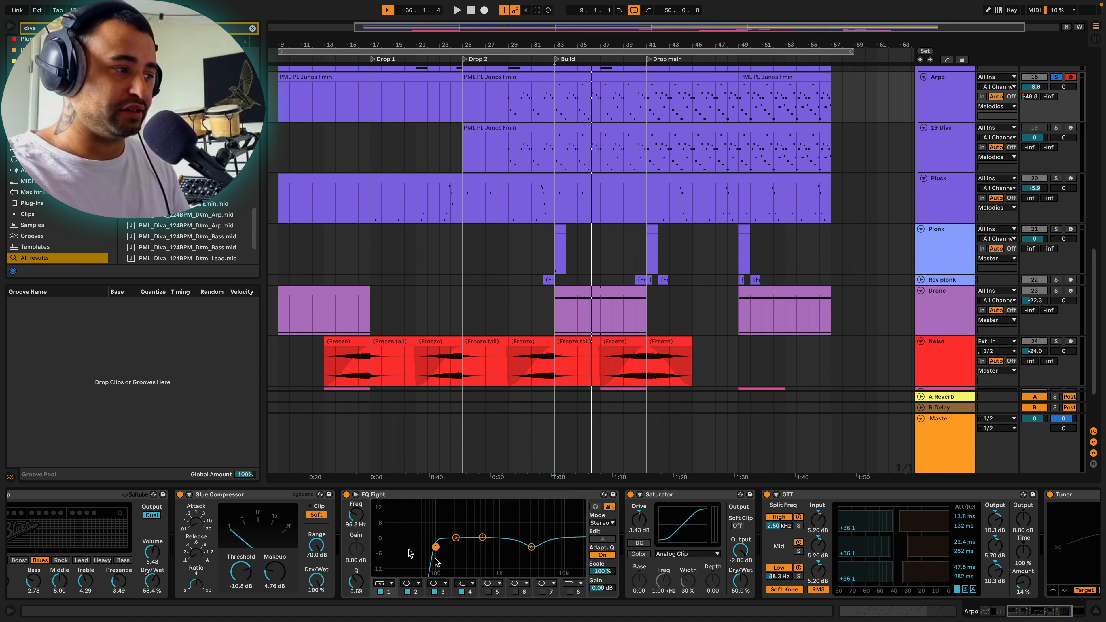
{"action": "key", "text": "space"}
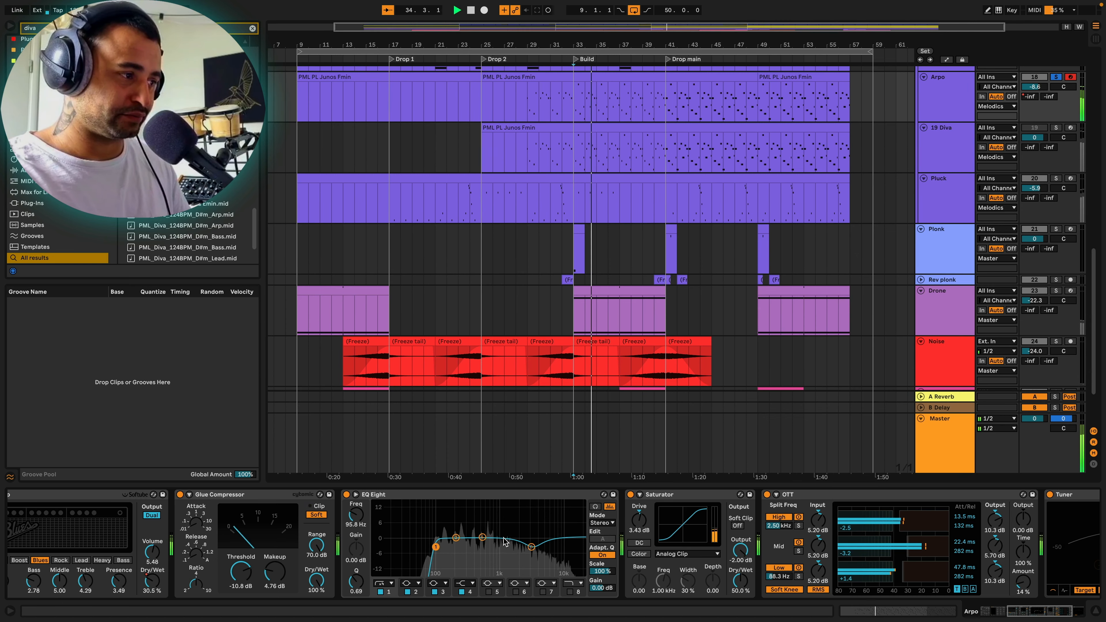
{"action": "key", "text": "space"}
Bypass and re-enable the Saturator to compare its effect on the arp
{"action": "left_click", "coordinate": [664, 497]}
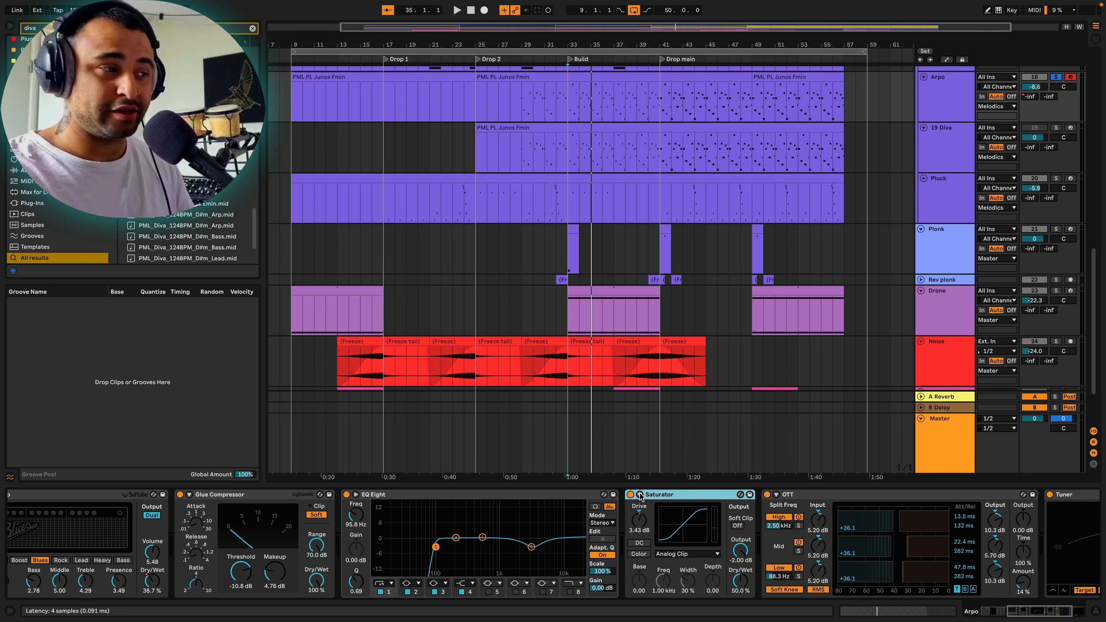
{"action": "left_click", "coordinate": [631, 495]}
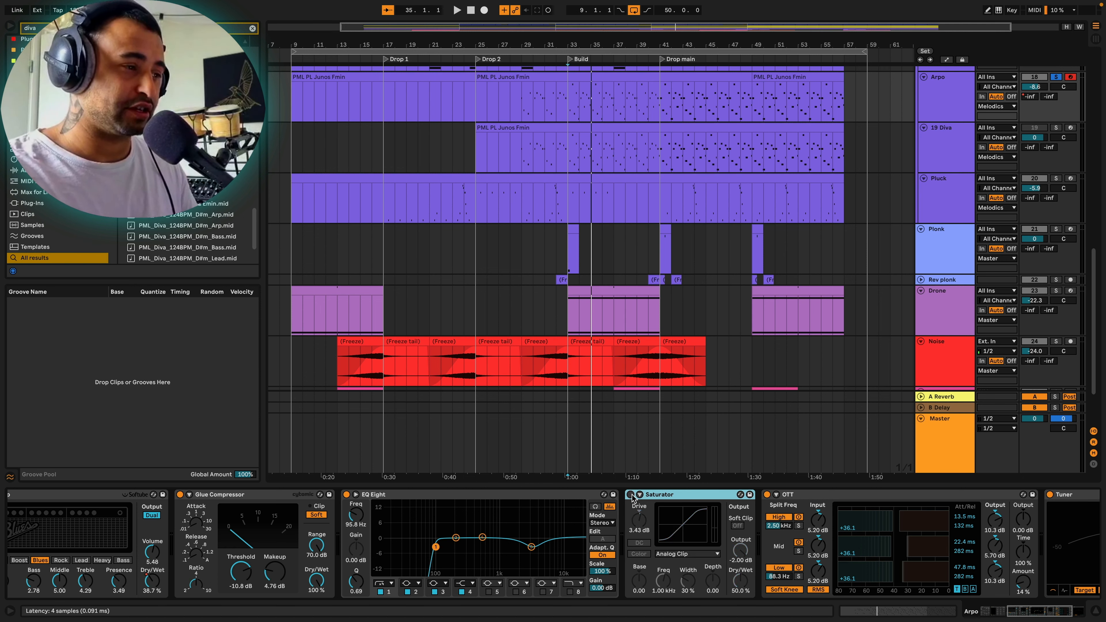
{"action": "key", "text": "space"}
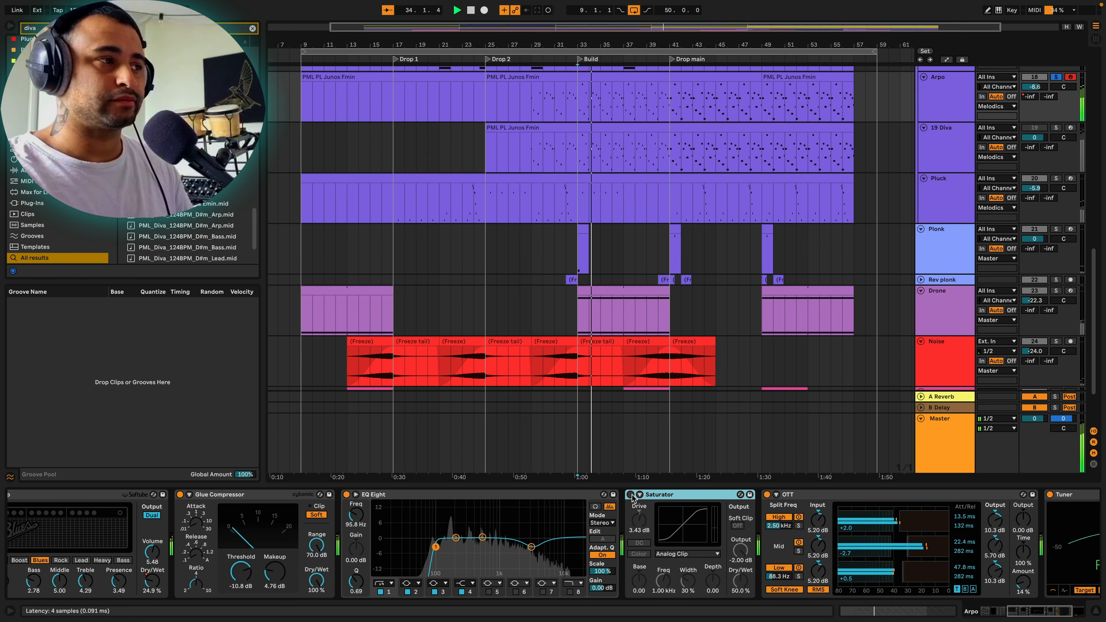
{"action": "left_click", "coordinate": [630, 495]}
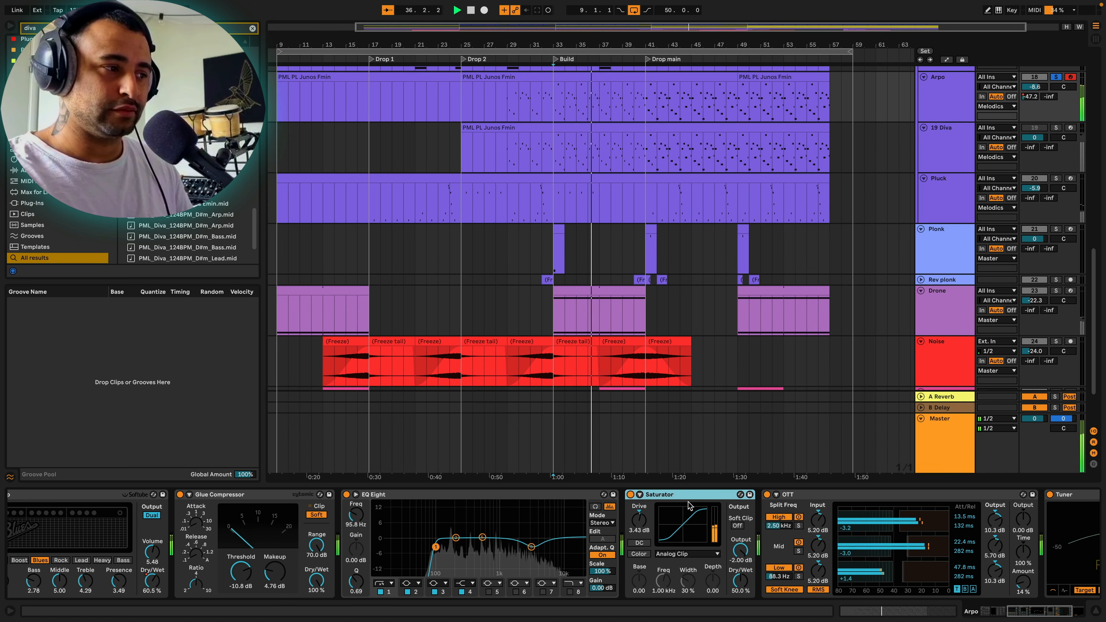
{"action": "key", "text": "space"}
Compare the arp with OTT bypassed and re-enabled, and return to the start of the device chain
{"action": "scroll", "coordinate": [739, 499], "scroll_direction": "right", "scroll_amount": 3}
{"action": "left_click", "coordinate": [740, 497]}
{"action": "scroll", "coordinate": [739, 499], "scroll_direction": "right", "scroll_amount": 3}
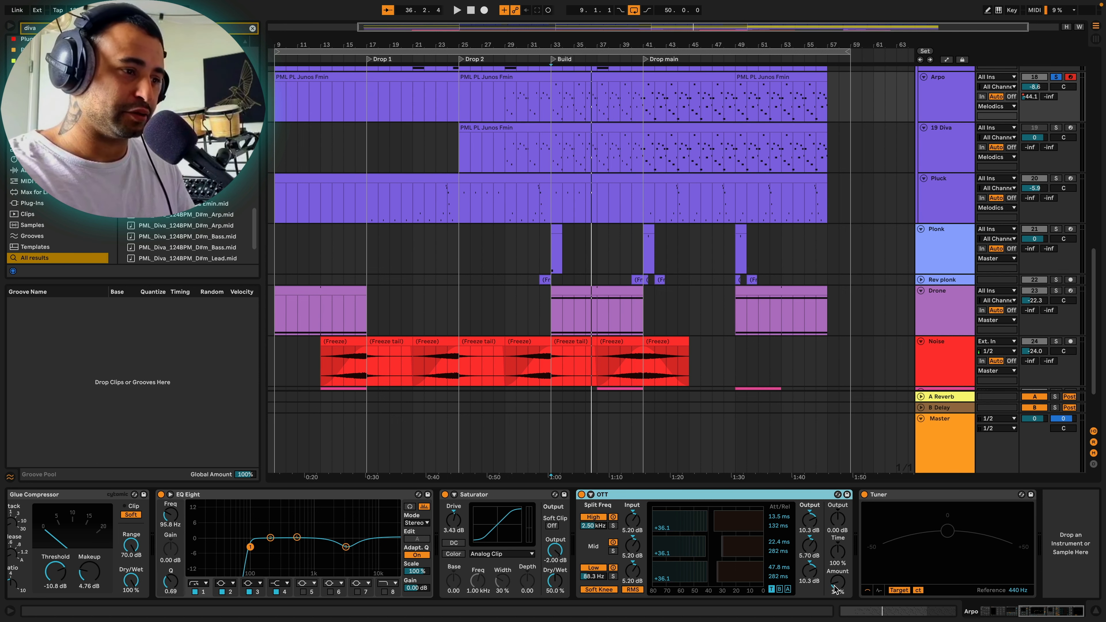
{"action": "key", "text": "space"}
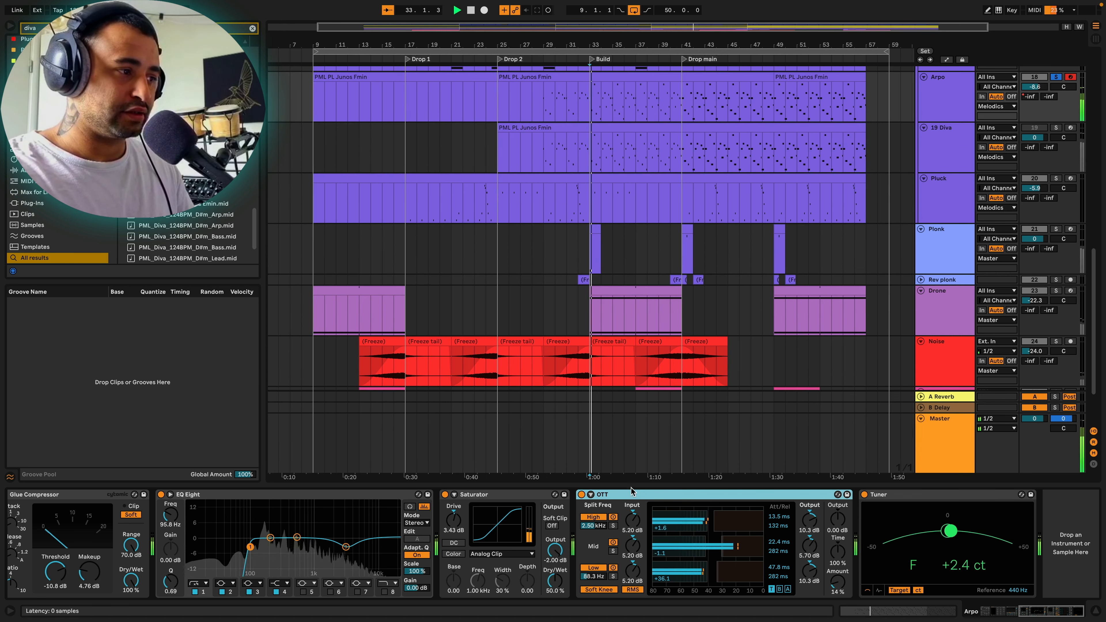
{"action": "left_click", "coordinate": [581, 495]}
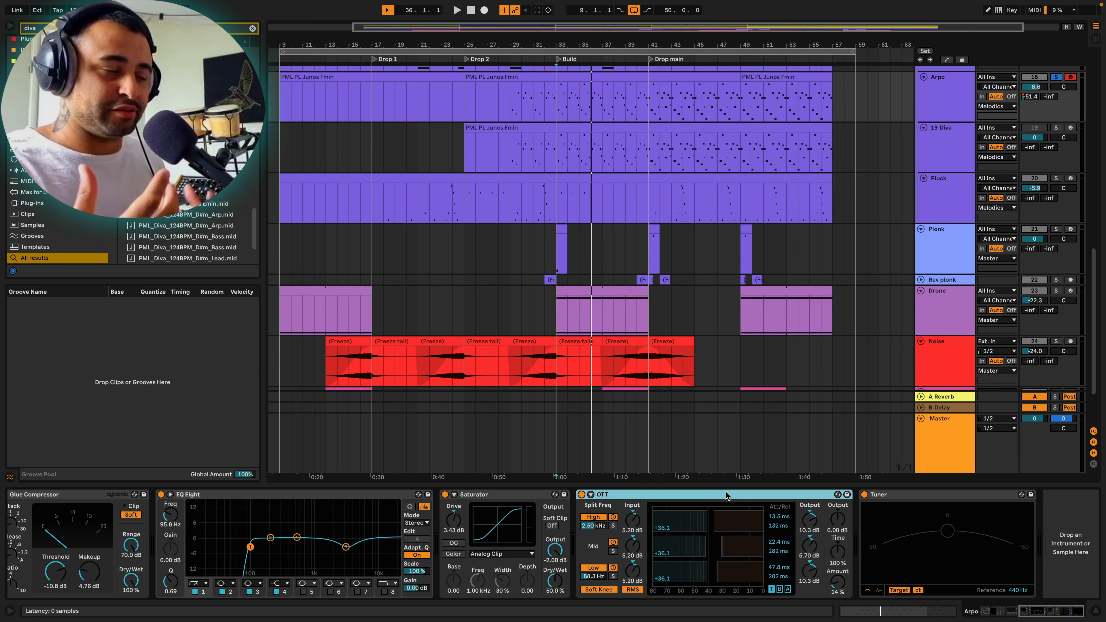
{"action": "left_click", "coordinate": [897, 496]}
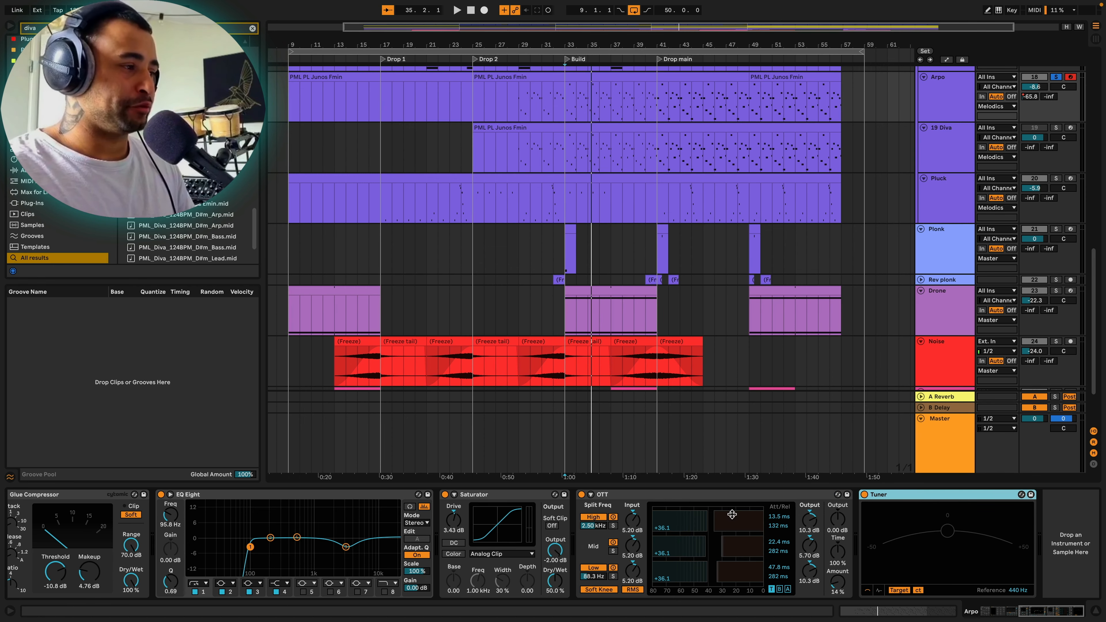
{"action": "scroll", "coordinate": [732, 514], "scroll_direction": "left", "scroll_amount": 5}
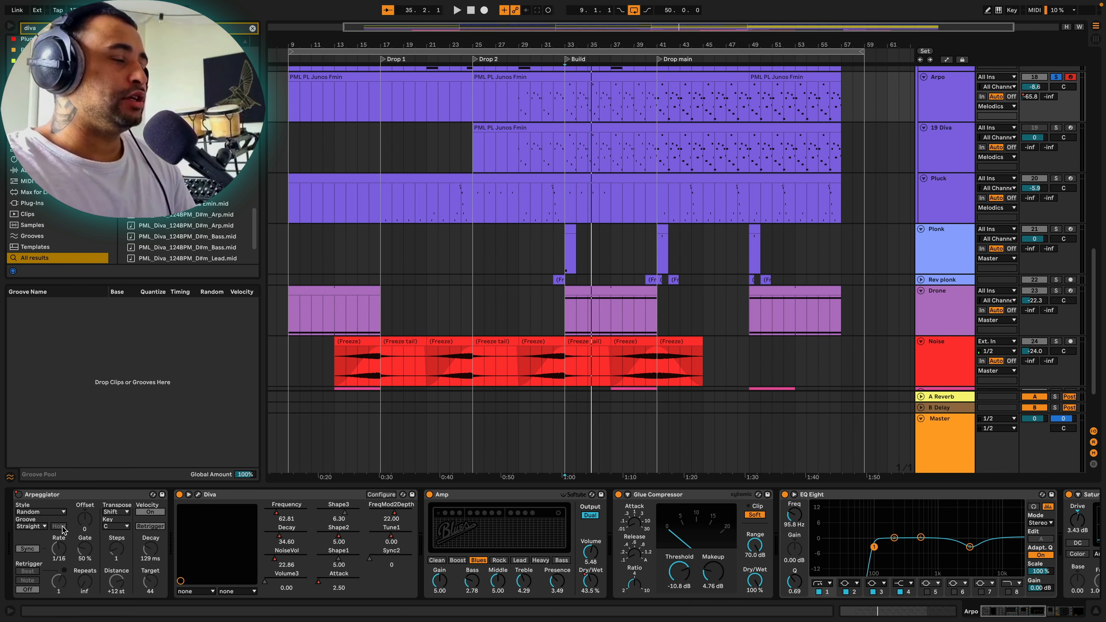
Inspect the 19 Diva track's MIDI clip during playback and return to the arrangement
{"action": "double_click", "coordinate": [682, 129]}
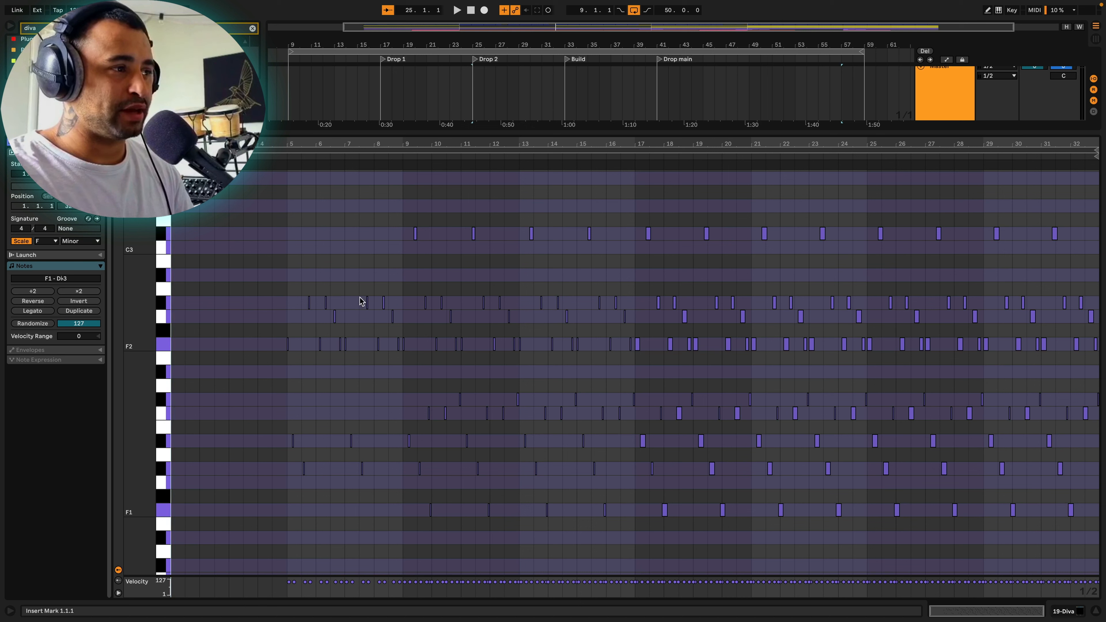
{"action": "left_click", "coordinate": [278, 166]}
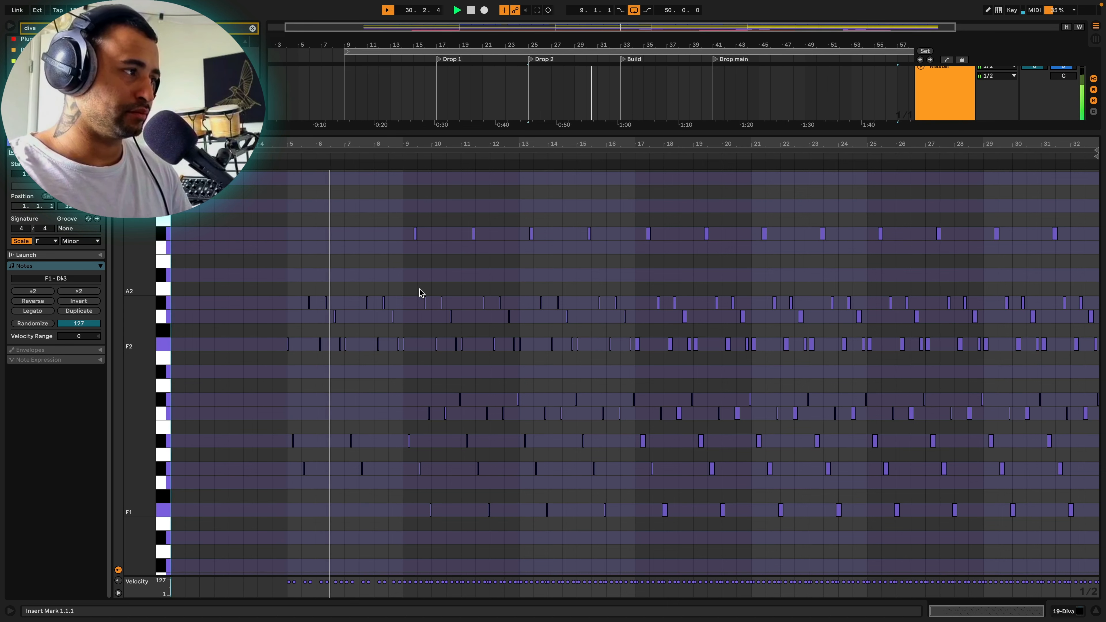
{"action": "left_click", "coordinate": [1098, 611]}
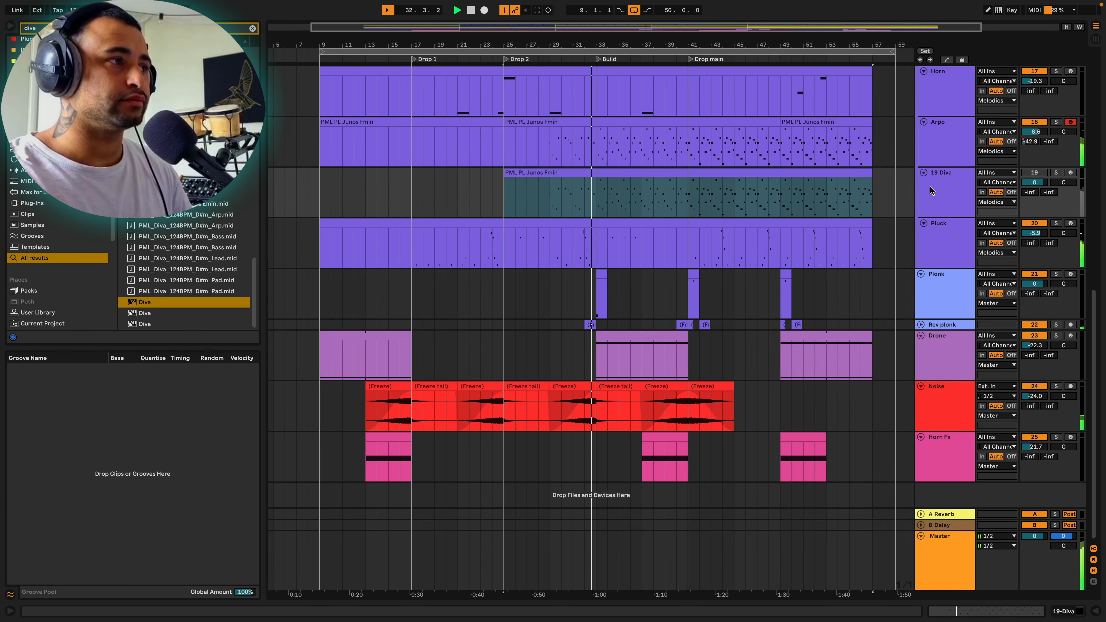
Reopen the 19 Diva MIDI clip, fold the piano roll to its used notes, and examine the arp pattern closely
{"action": "double_click", "coordinate": [619, 175]}
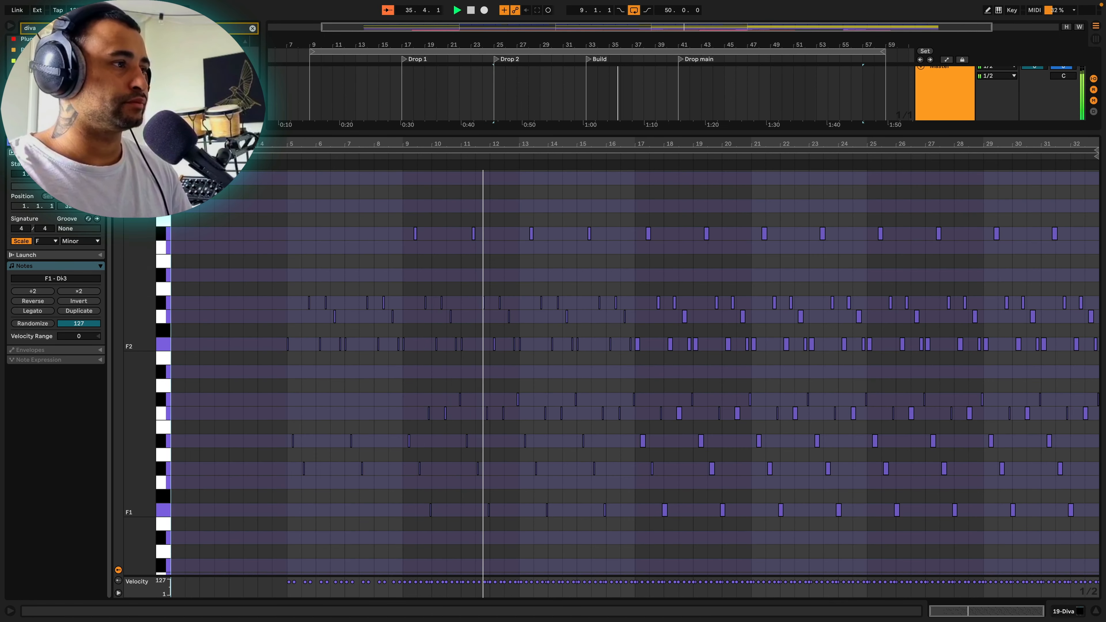
{"action": "left_click", "coordinate": [134, 153]}
{"action": "left_click_drag", "start_coordinate": [526, 144], "coordinate": [606, 170]}
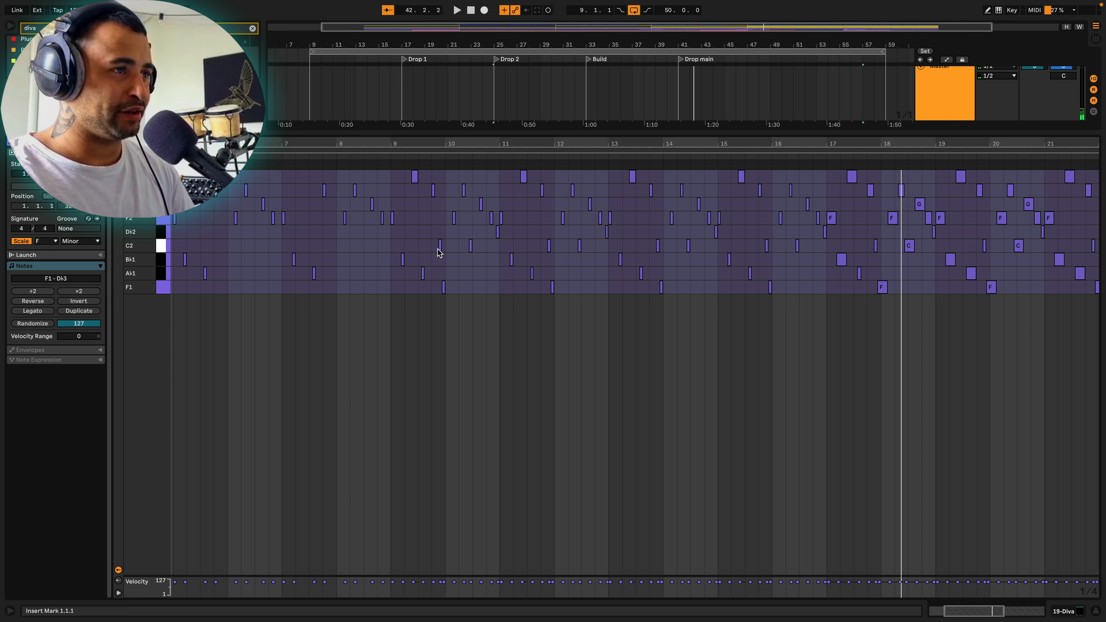
Examine the longer notes from bar 17 onward in the 19 Diva MIDI clip and return to the arrangement
{"action": "left_click_drag", "start_coordinate": [820, 154], "coordinate": [650, 212]}
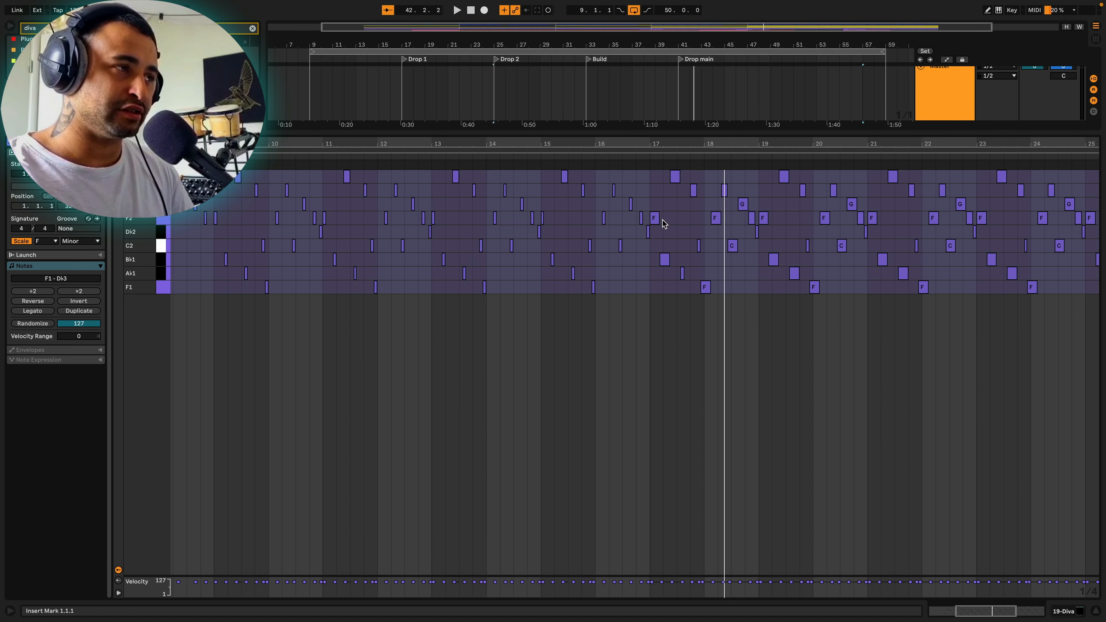
{"action": "left_click_drag", "start_coordinate": [726, 147], "coordinate": [641, 161]}
{"action": "left_click", "coordinate": [1077, 612]}
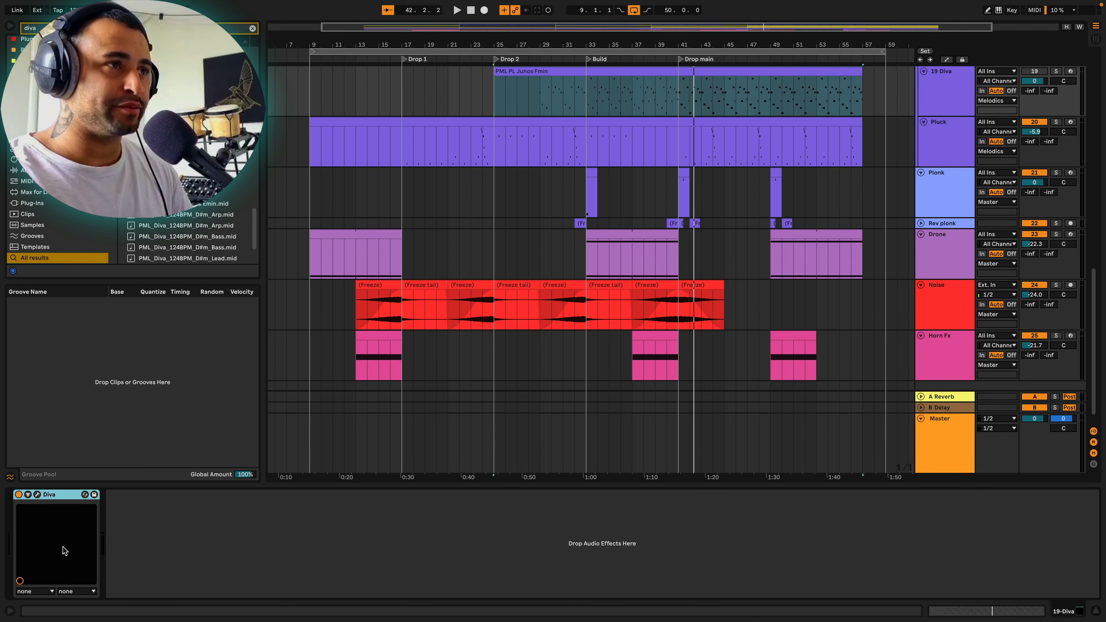
Select the Arpo track to bring up its device chain, and show automation in the arrangement
{"action": "left_click", "coordinate": [950, 100]}
{"action": "scroll", "coordinate": [941, 151], "scroll_direction": "up", "scroll_amount": 3}
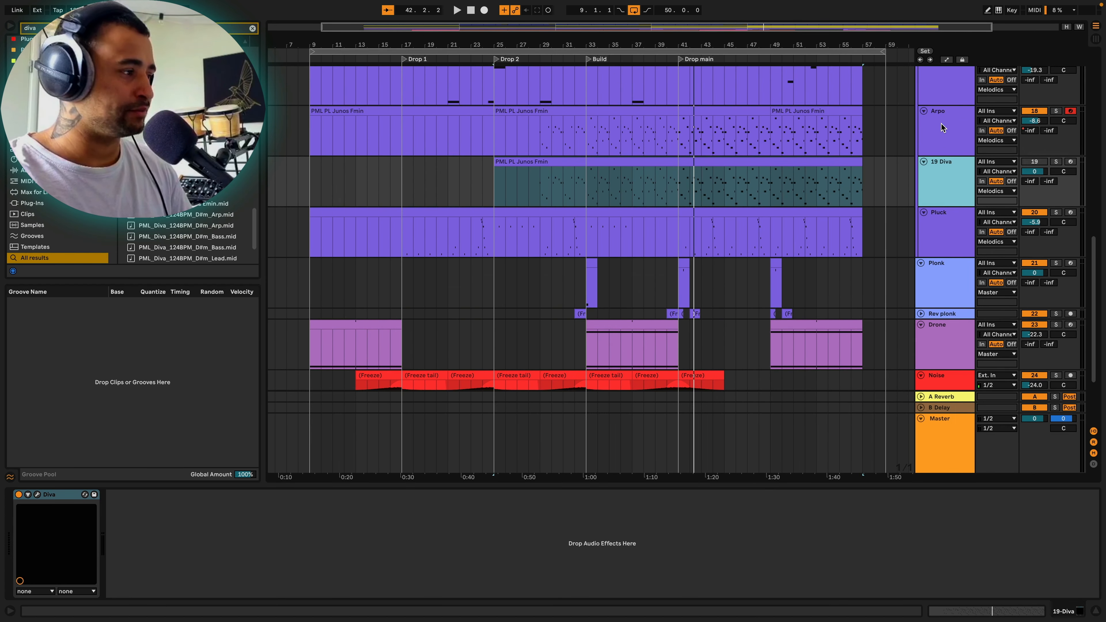
{"action": "left_click", "coordinate": [932, 152]}
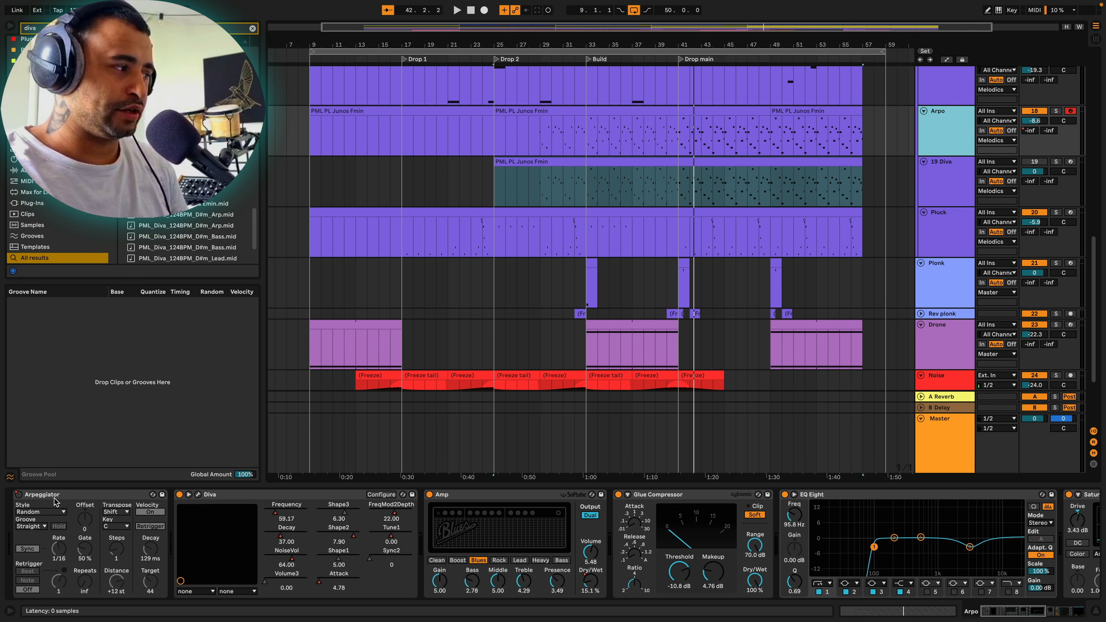
{"action": "key", "text": "a"}
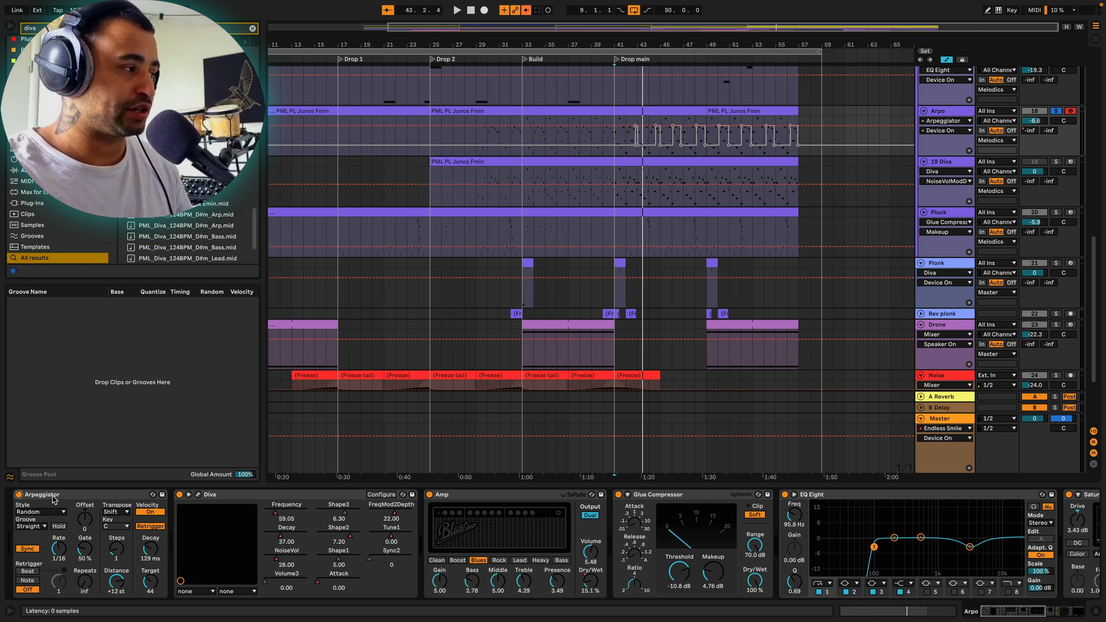
Re-enable the overridden automation, place the playhead at the Build marker (bar 33), and bring the Arpo track's Diva window fully into view
{"action": "left_click", "coordinate": [219, 496]}
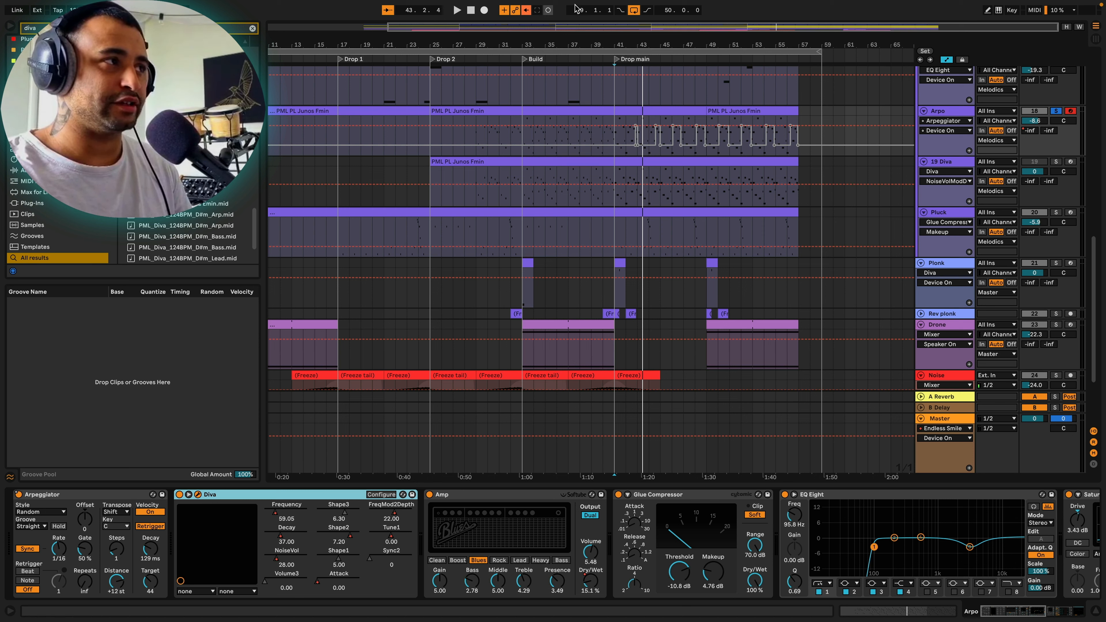
{"action": "left_click", "coordinate": [527, 10]}
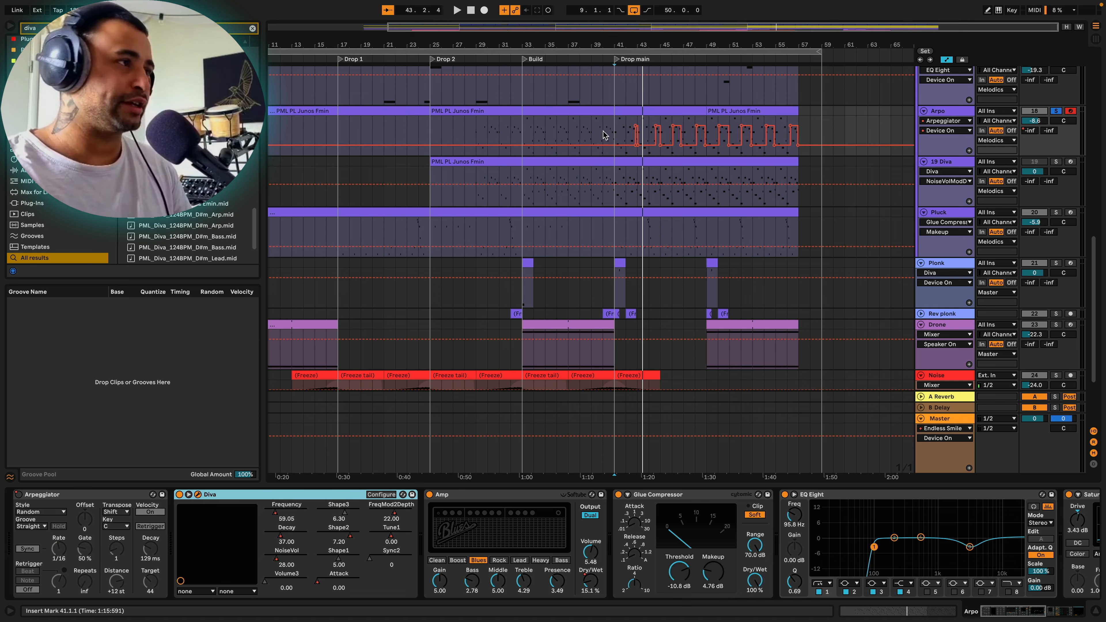
{"action": "left_click", "coordinate": [523, 135]}
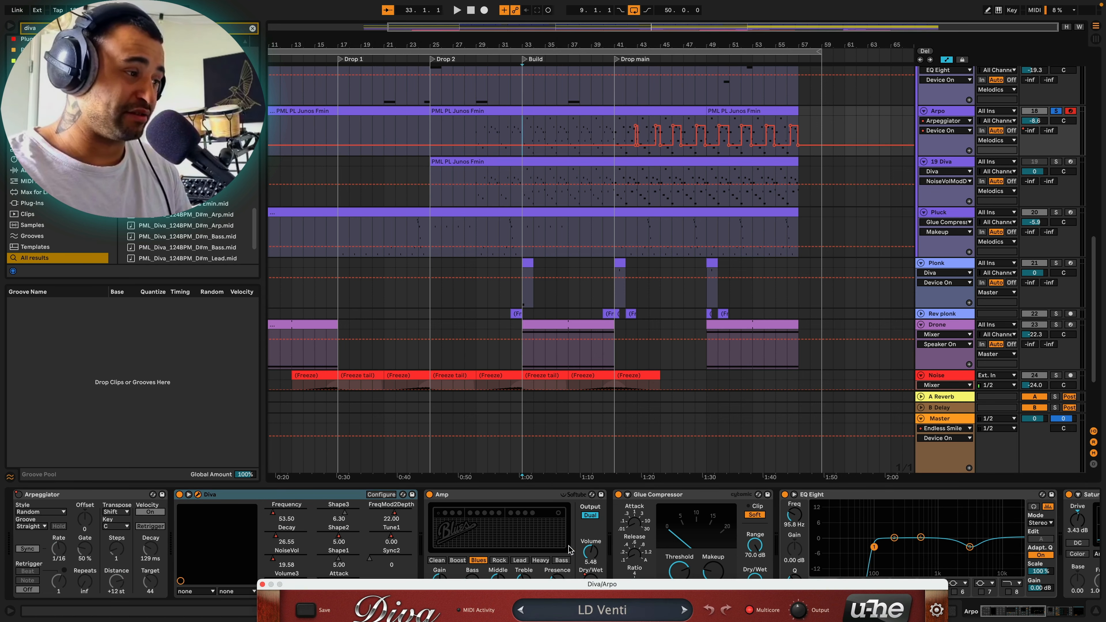
{"action": "left_click_drag", "start_coordinate": [557, 585], "coordinate": [560, 71]}
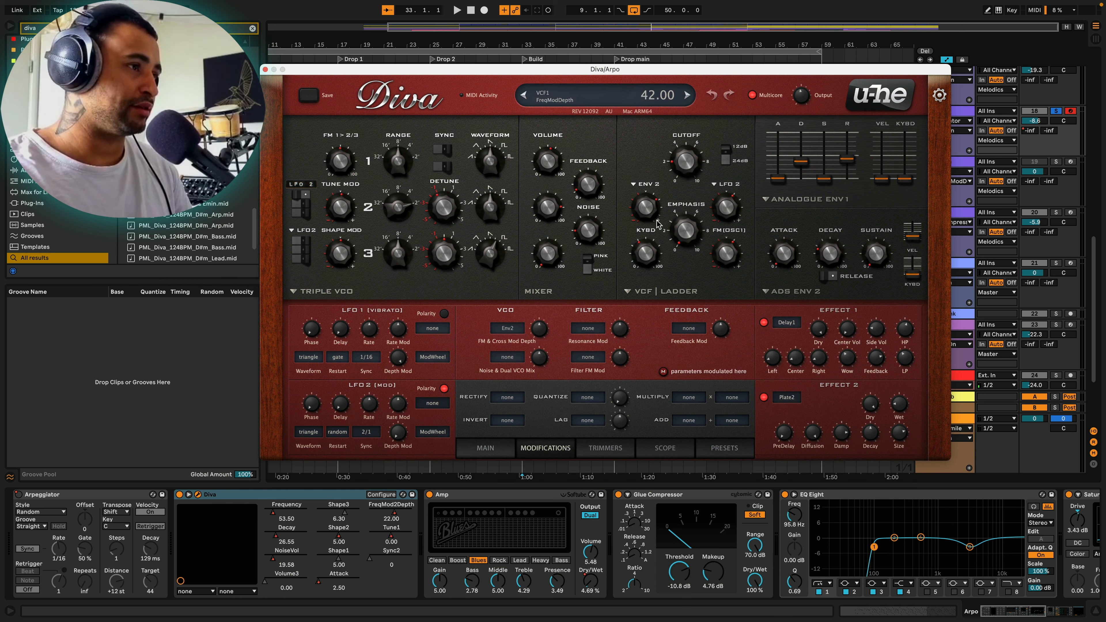
Play the Build while trying Diva's emphasis, decay, Env 2 attack at 0.00 and filter cutoff at 78.10, and restore the automation
{"action": "key", "text": "space"}
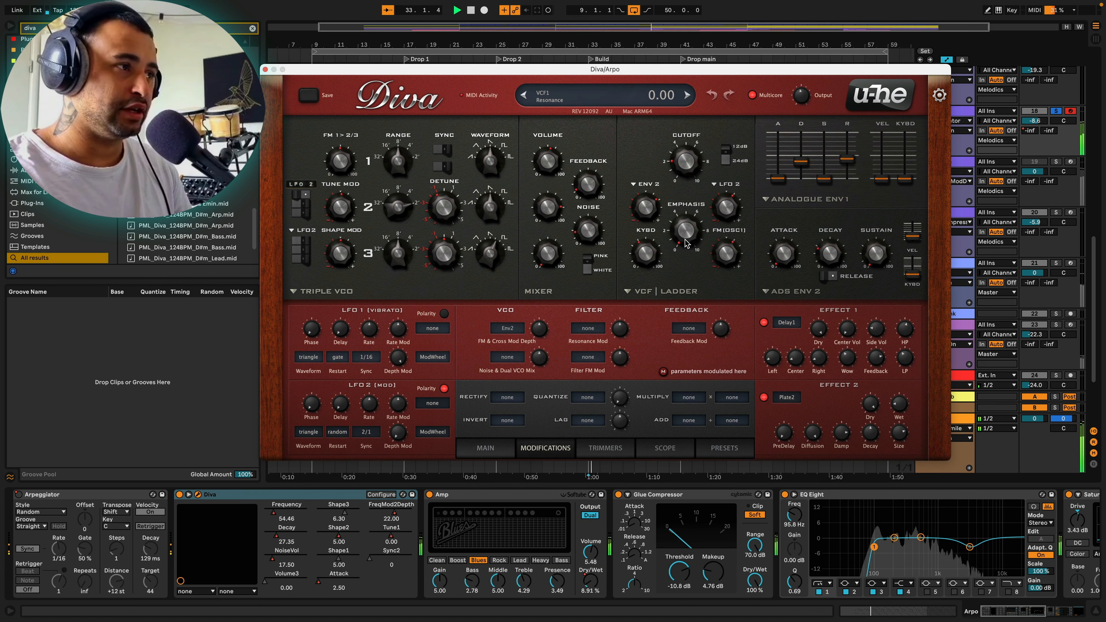
{"action": "left_click_drag", "start_coordinate": [686, 242], "coordinate": [682, 279]}
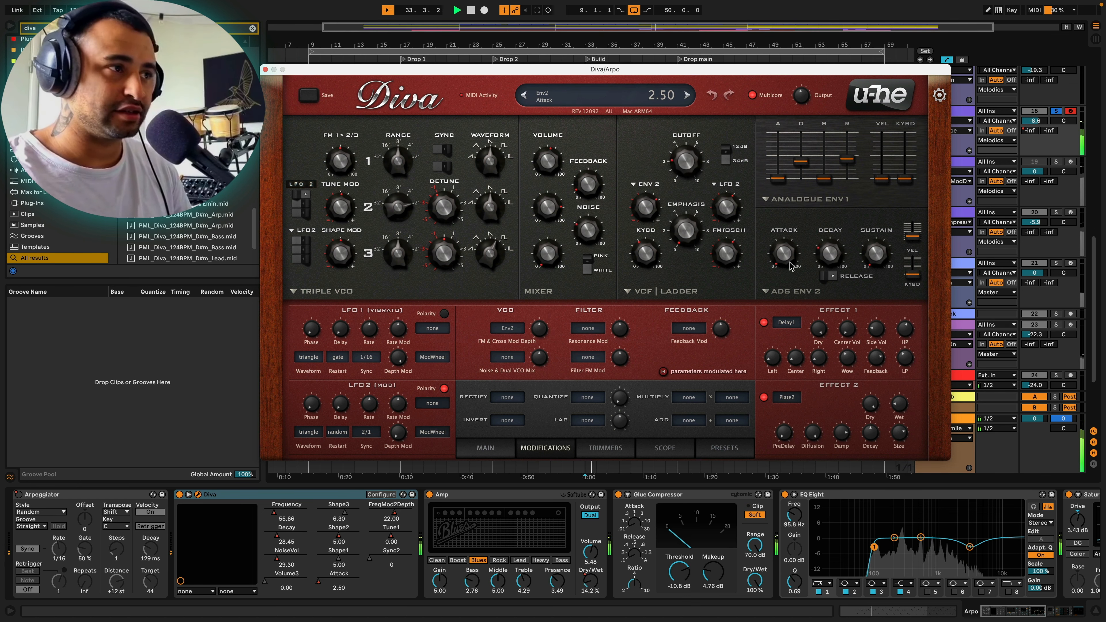
{"action": "left_click_drag", "start_coordinate": [789, 272], "coordinate": [792, 233]}
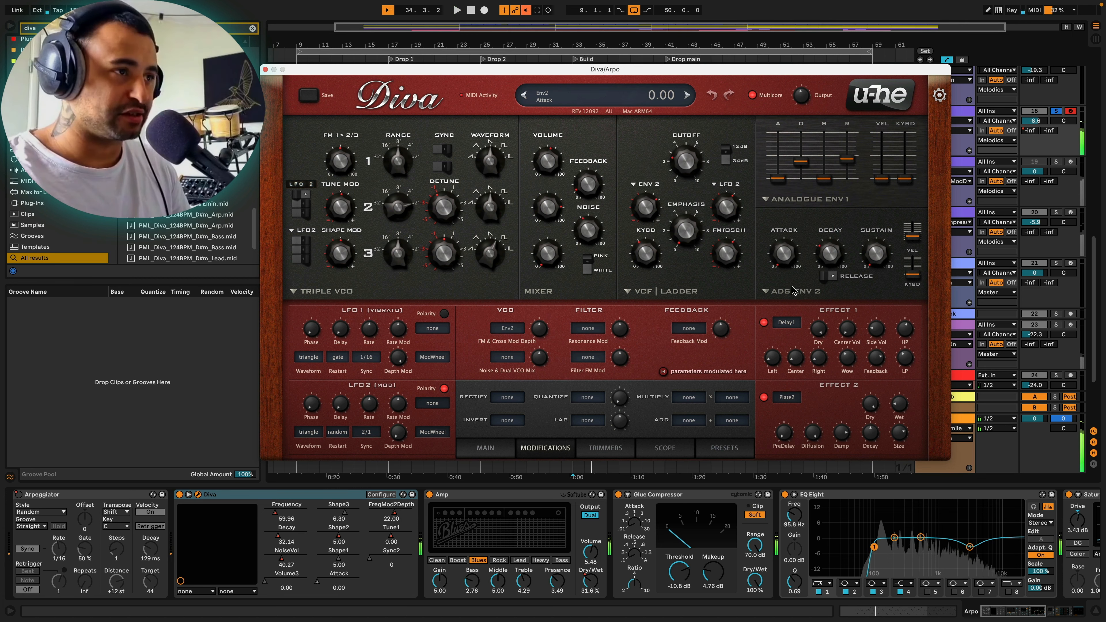
{"action": "mouse_move", "coordinate": [834, 268]}
{"action": "left_mouse_down"}
{"action": "mouse_move", "coordinate": [835, 214]}
{"action": "mouse_move", "coordinate": [835, 263]}
{"action": "left_mouse_up"}
{"action": "left_click_drag", "start_coordinate": [692, 169], "coordinate": [694, 146]}
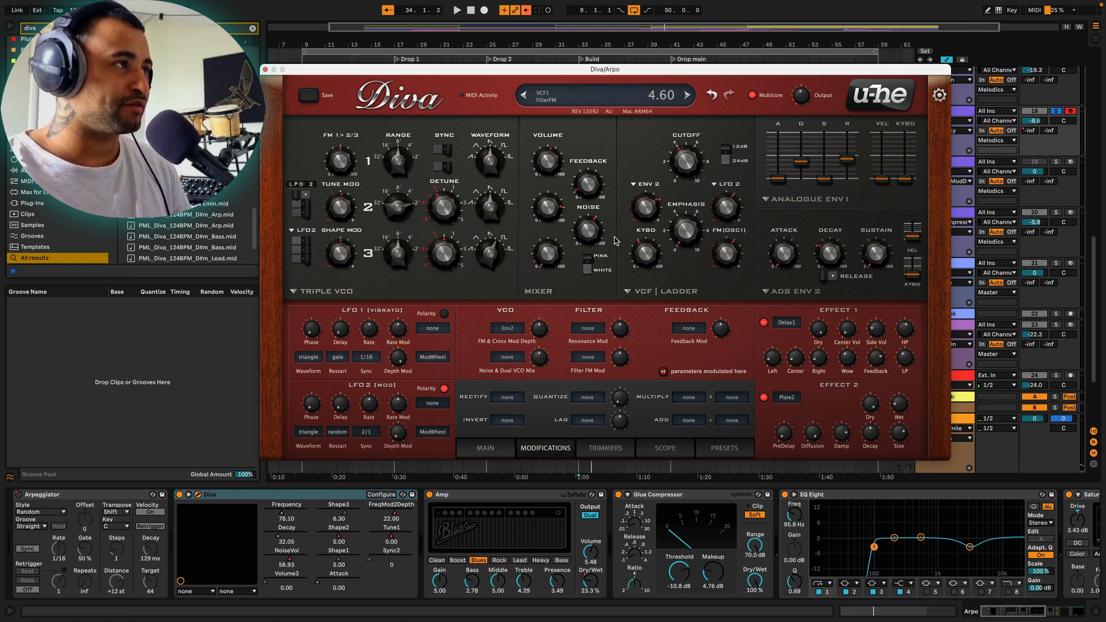
{"action": "left_click", "coordinate": [526, 10]}
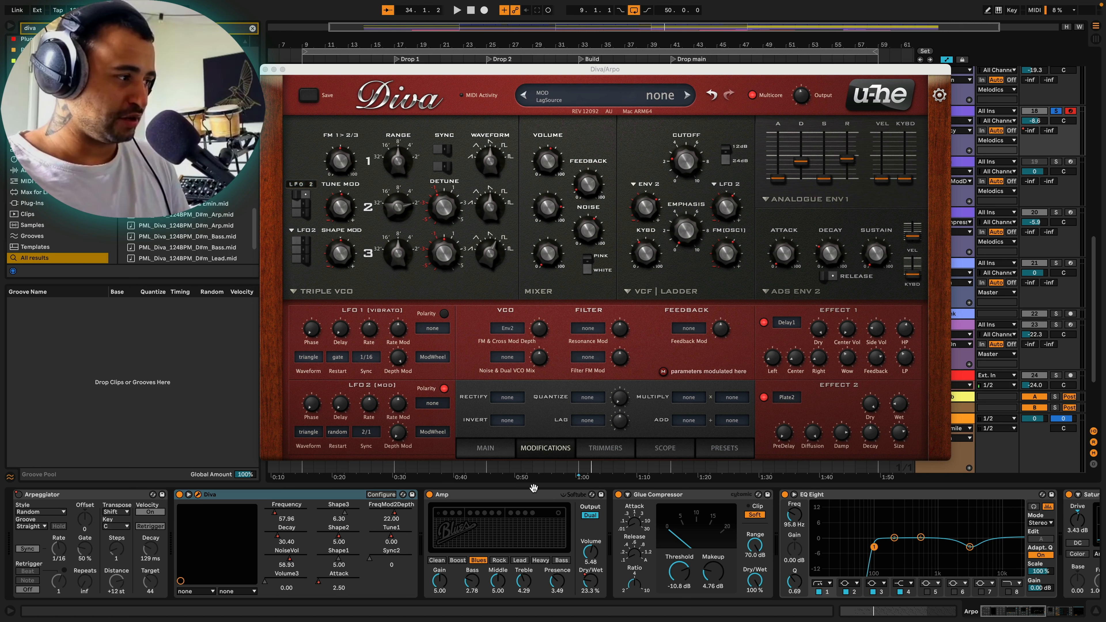
Try the filter's LFO 2 modulation depth at 4.00 and restore its automated value
{"action": "left_click", "coordinate": [276, 514]}
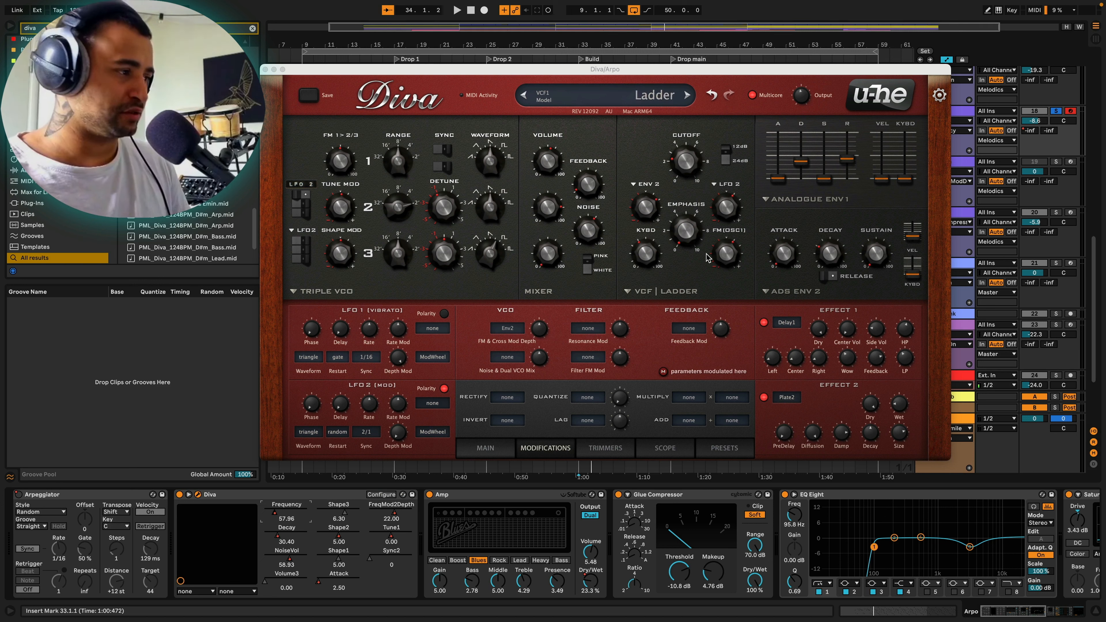
{"action": "mouse_move", "coordinate": [723, 215]}
{"action": "left_mouse_down"}
{"action": "mouse_move", "coordinate": [723, 205]}
{"action": "mouse_move", "coordinate": [721, 223]}
{"action": "left_mouse_up"}
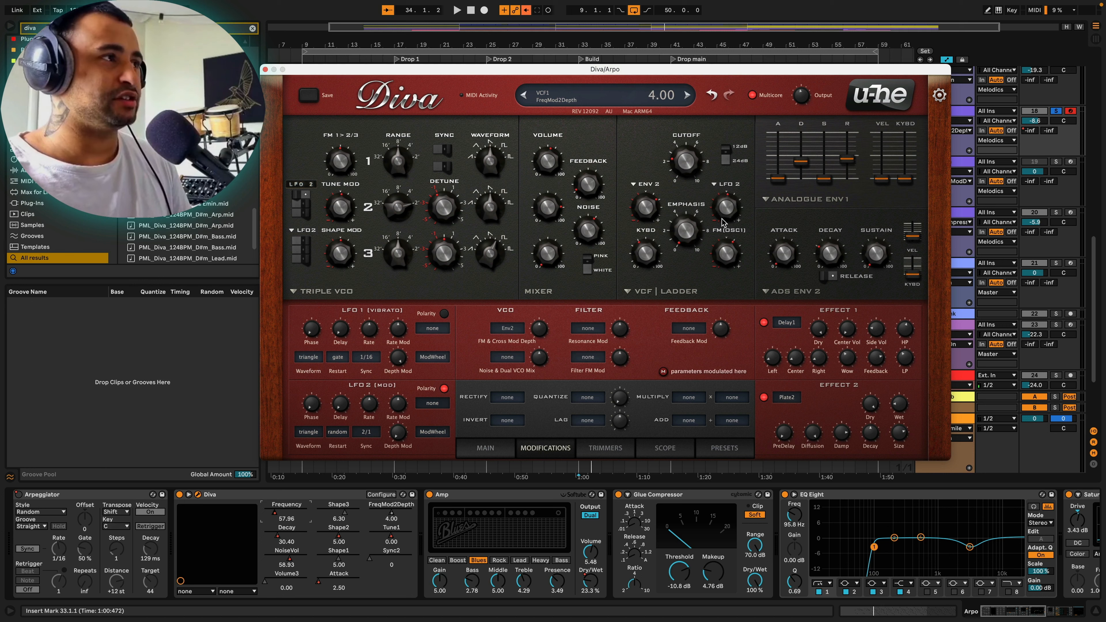
{"action": "left_click", "coordinate": [526, 10]}
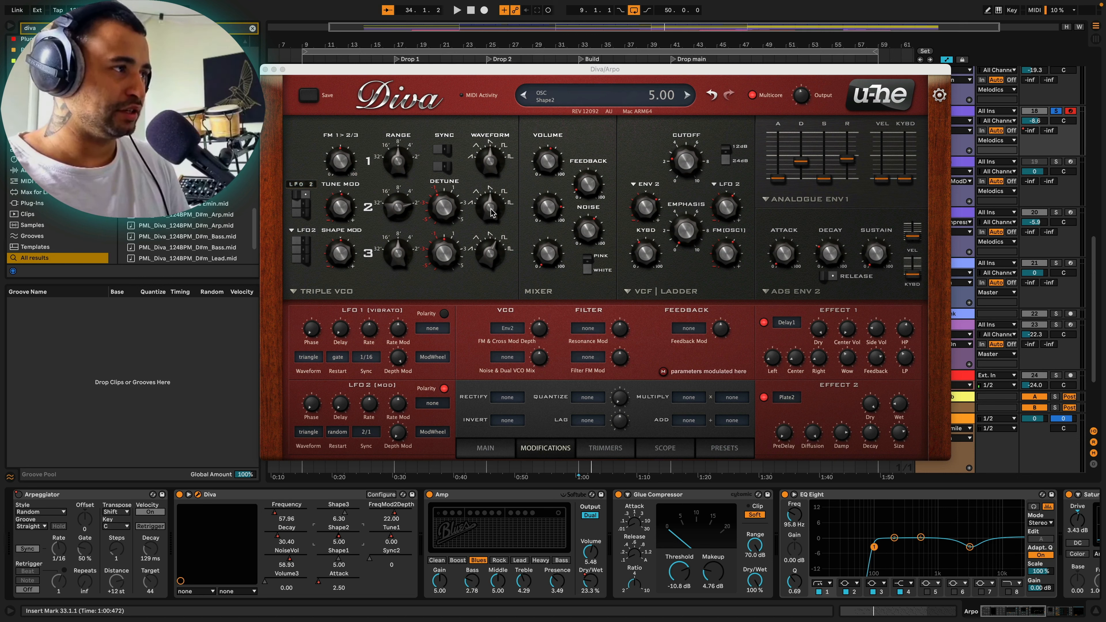
Audition changes to oscillator 2's waveform shape during playback, down to 4.80, and restore the automation
{"action": "left_click_drag", "start_coordinate": [490, 209], "coordinate": [489, 209]}
{"action": "left_click", "coordinate": [526, 10]}
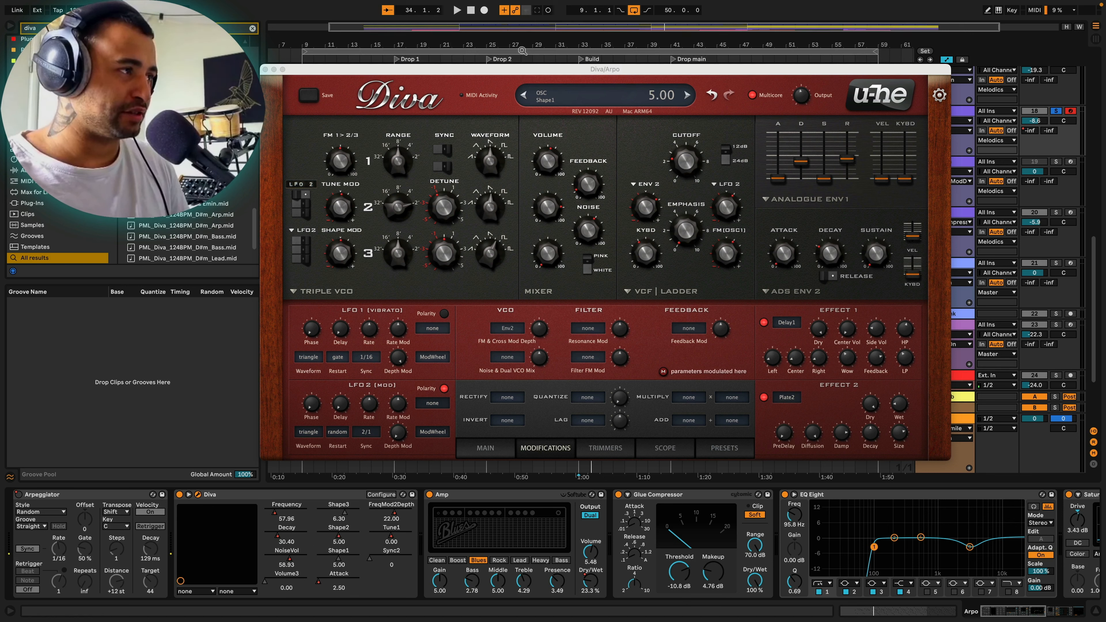
{"action": "key", "text": "space"}
{"action": "mouse_move", "coordinate": [491, 214]}
{"action": "left_mouse_down"}
{"action": "mouse_move", "coordinate": [487, 195]}
{"action": "mouse_move", "coordinate": [485, 213]}
{"action": "left_mouse_up"}
{"action": "key", "text": "space"}
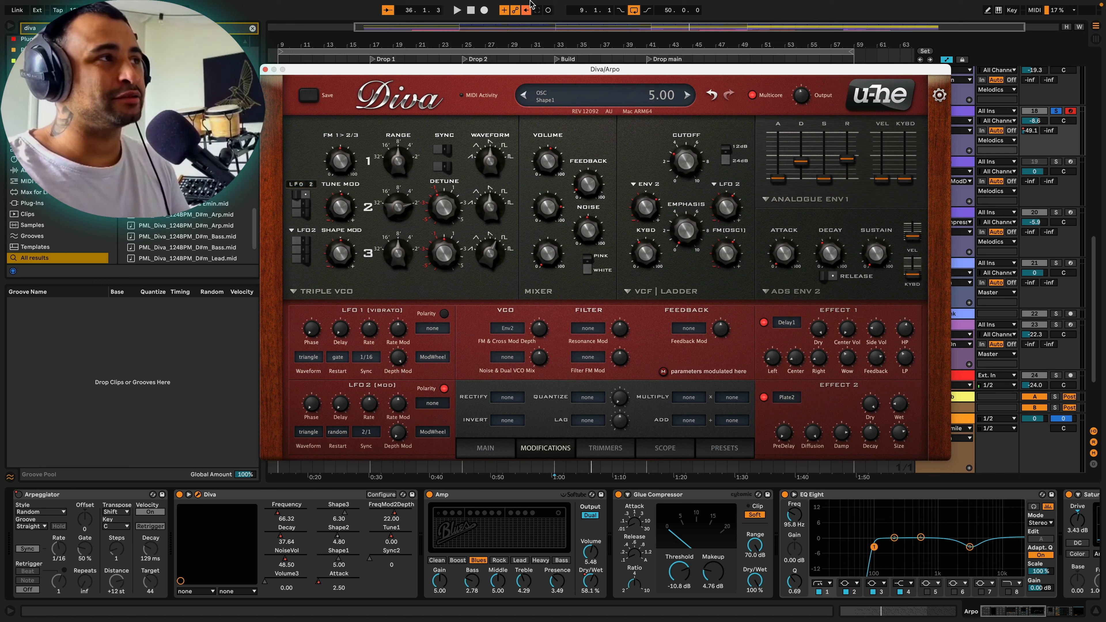
{"action": "left_click", "coordinate": [526, 10]}
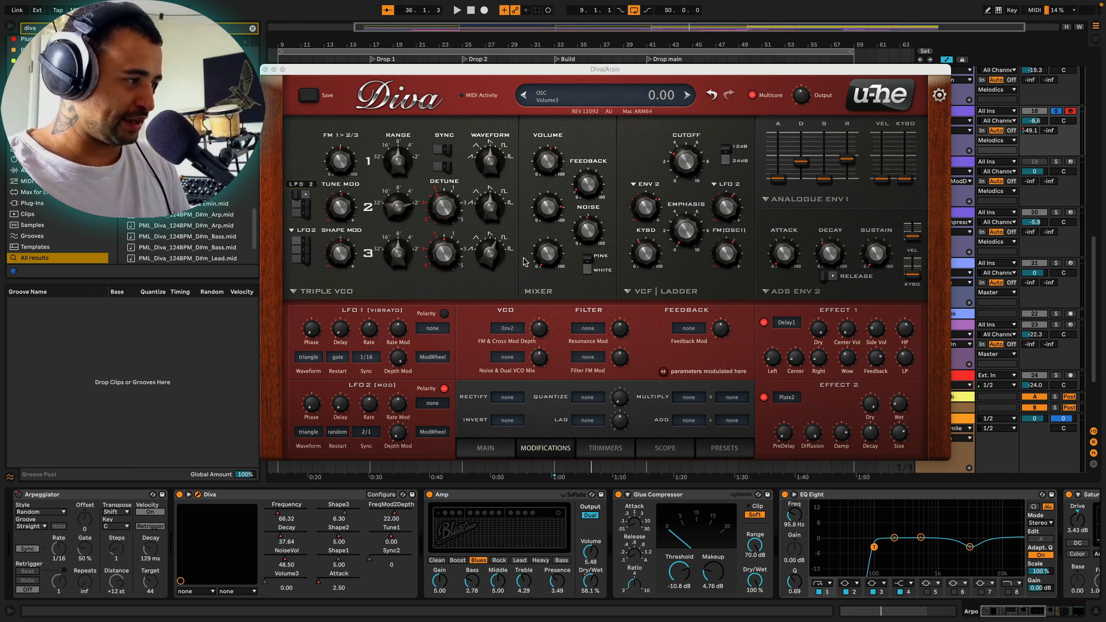
Audition a different range for oscillator 1 during playback, stop, and restore the automated tuning
{"action": "left_click", "coordinate": [391, 541]}
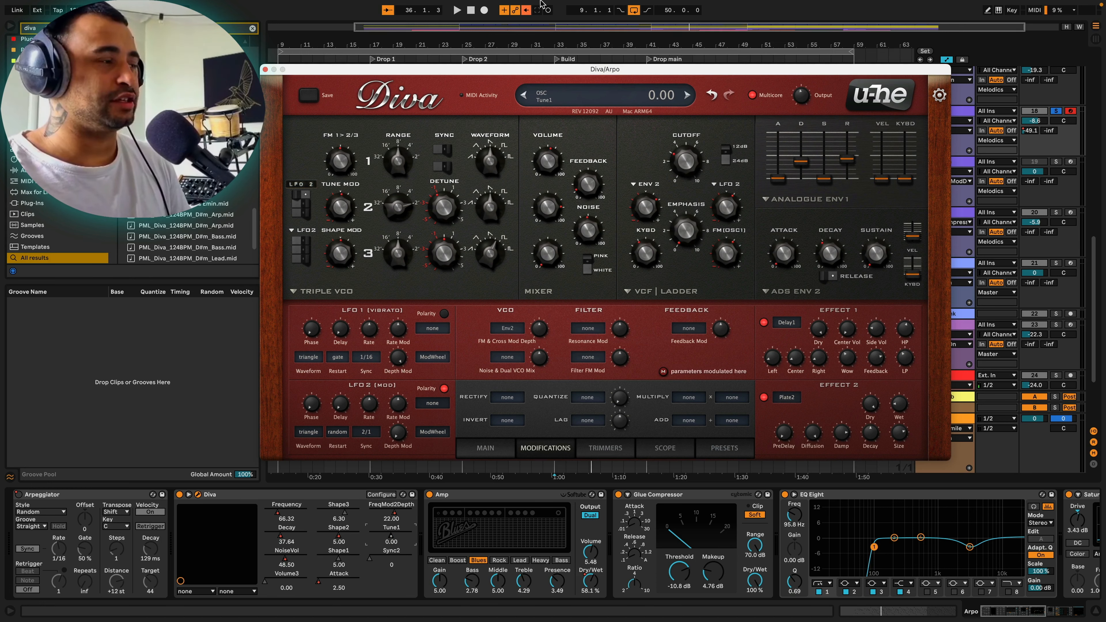
{"action": "left_click", "coordinate": [527, 11]}
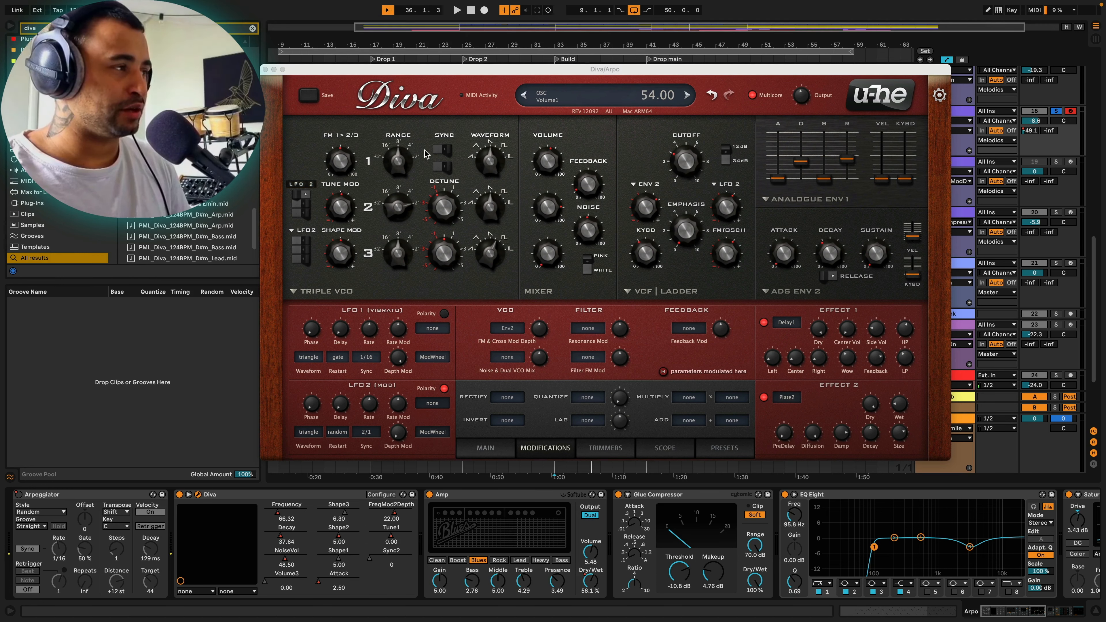
{"action": "key", "text": "space"}
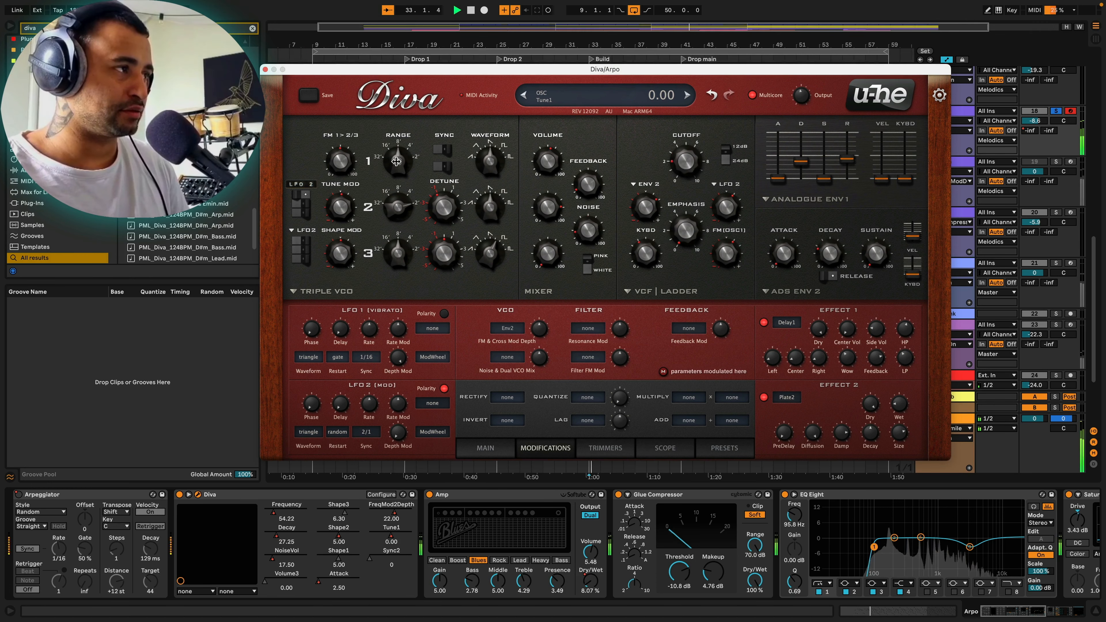
{"action": "mouse_move", "coordinate": [397, 163]}
{"action": "left_mouse_down"}
{"action": "mouse_move", "coordinate": [400, 154]}
{"action": "mouse_move", "coordinate": [407, 166]}
{"action": "left_mouse_up"}
{"action": "key", "text": "space"}
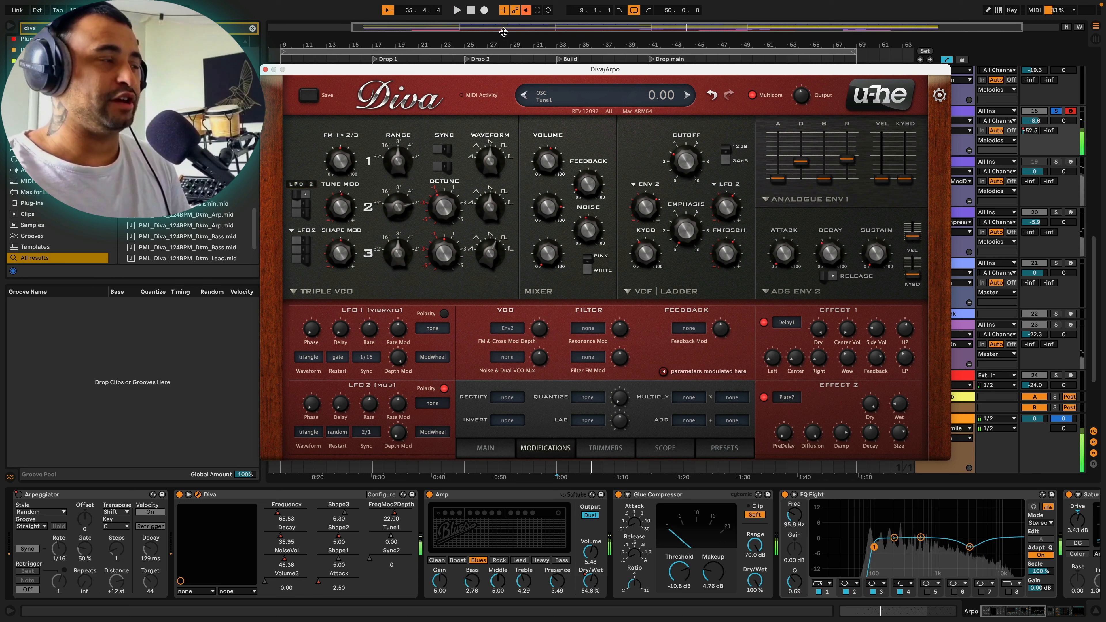
{"action": "left_click", "coordinate": [526, 10]}
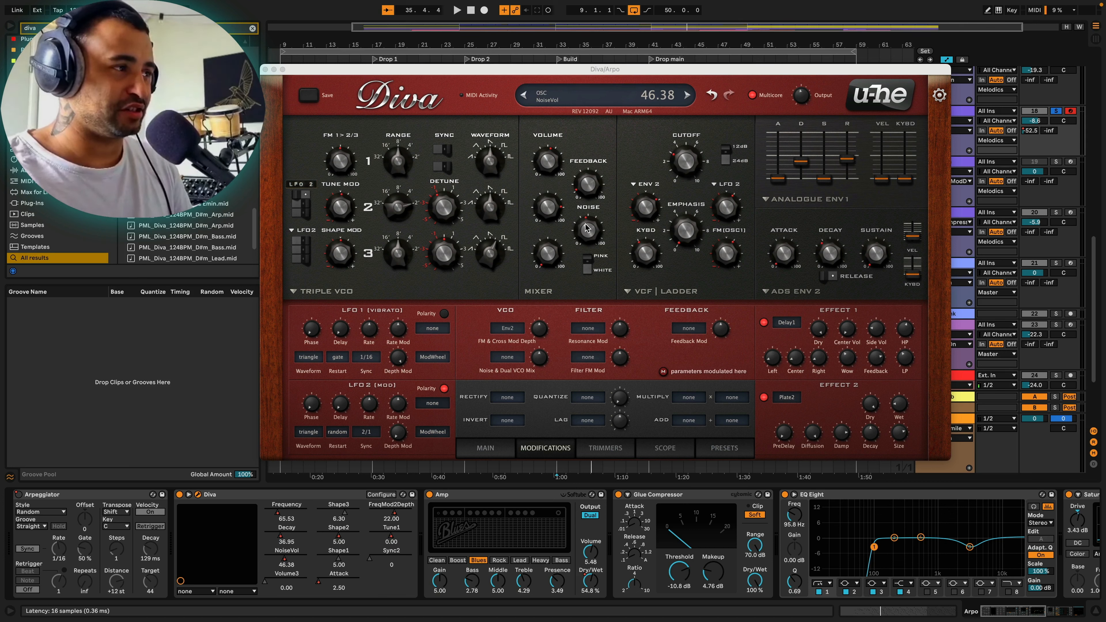
Audition Diva's noise volume at different levels during playback and restore its automation
{"action": "key", "text": "space"}
{"action": "mouse_move", "coordinate": [585, 228]}
{"action": "left_mouse_down"}
{"action": "mouse_move", "coordinate": [586, 287]}
{"action": "mouse_move", "coordinate": [589, 140]}
{"action": "mouse_move", "coordinate": [578, 252]}
{"action": "mouse_move", "coordinate": [576, 238]}
{"action": "left_mouse_up"}
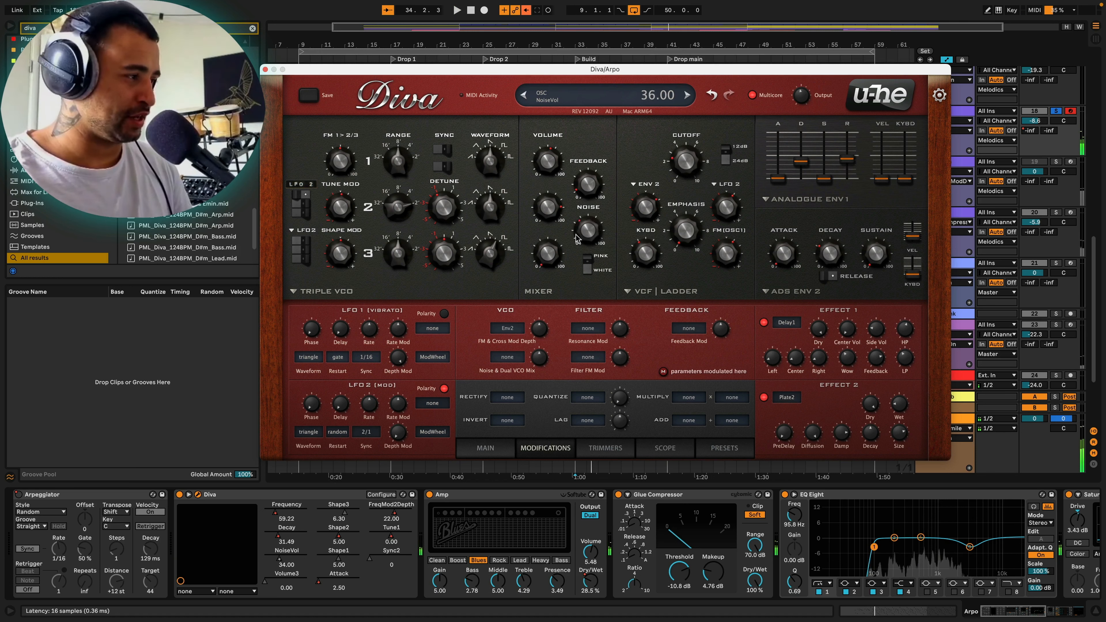
{"action": "left_click", "coordinate": [526, 11]}
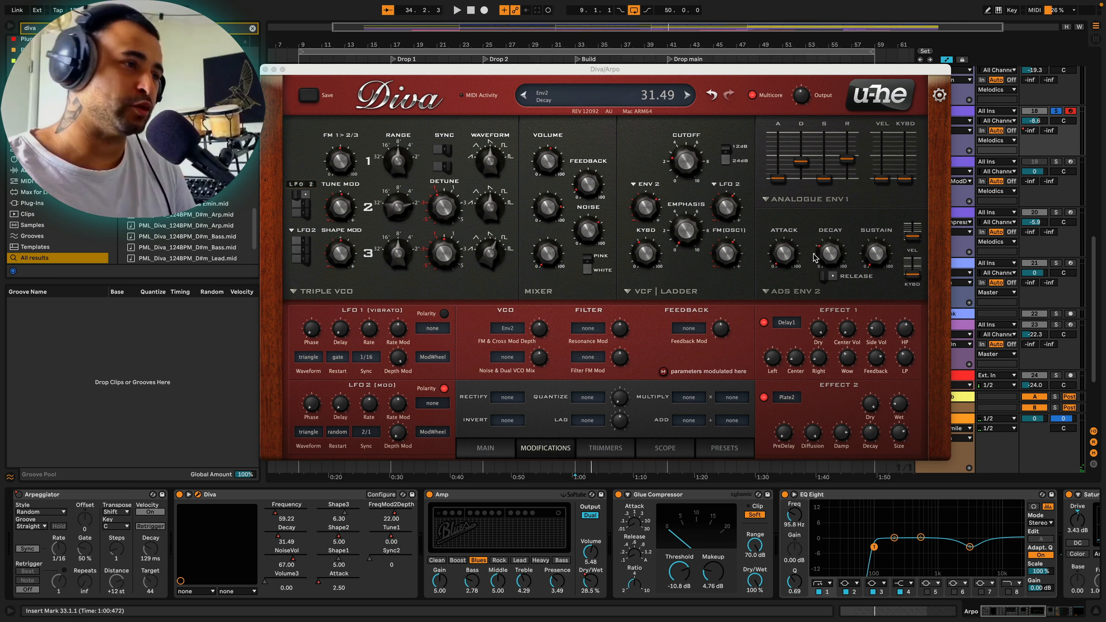
Audition the Env 2 attack at 3.00 and up to 25.00 during playback, and restore its automation
{"action": "mouse_move", "coordinate": [787, 260]}
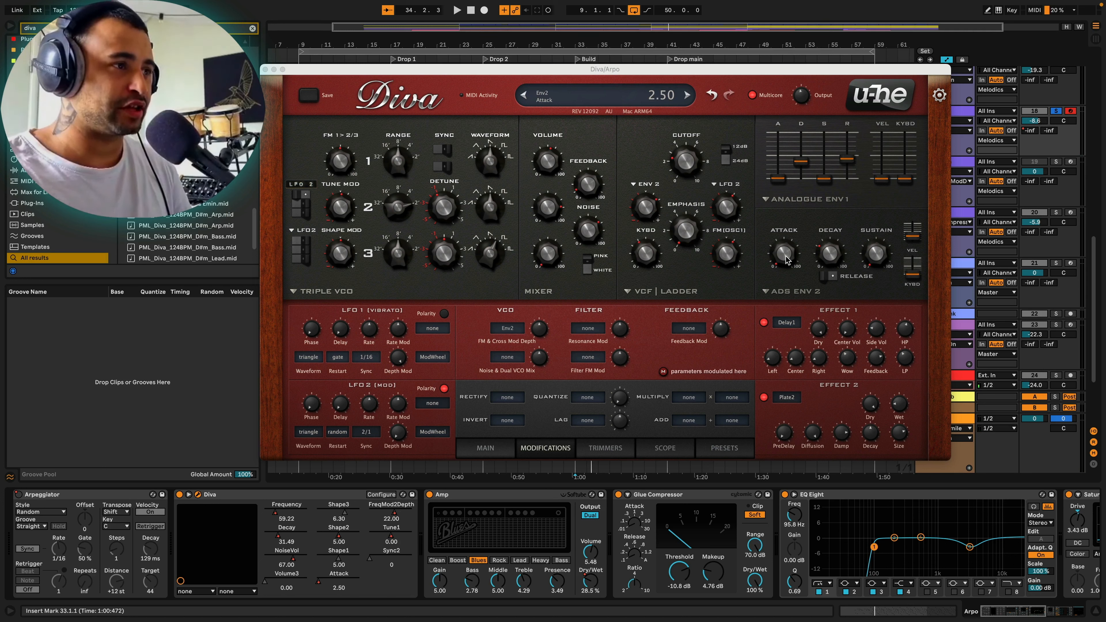
{"action": "key", "text": "space"}
{"action": "mouse_move", "coordinate": [787, 260]}
{"action": "left_mouse_down"}
{"action": "mouse_move", "coordinate": [777, 212]}
{"action": "mouse_move", "coordinate": [778, 263]}
{"action": "mouse_move", "coordinate": [788, 257]}
{"action": "left_mouse_up"}
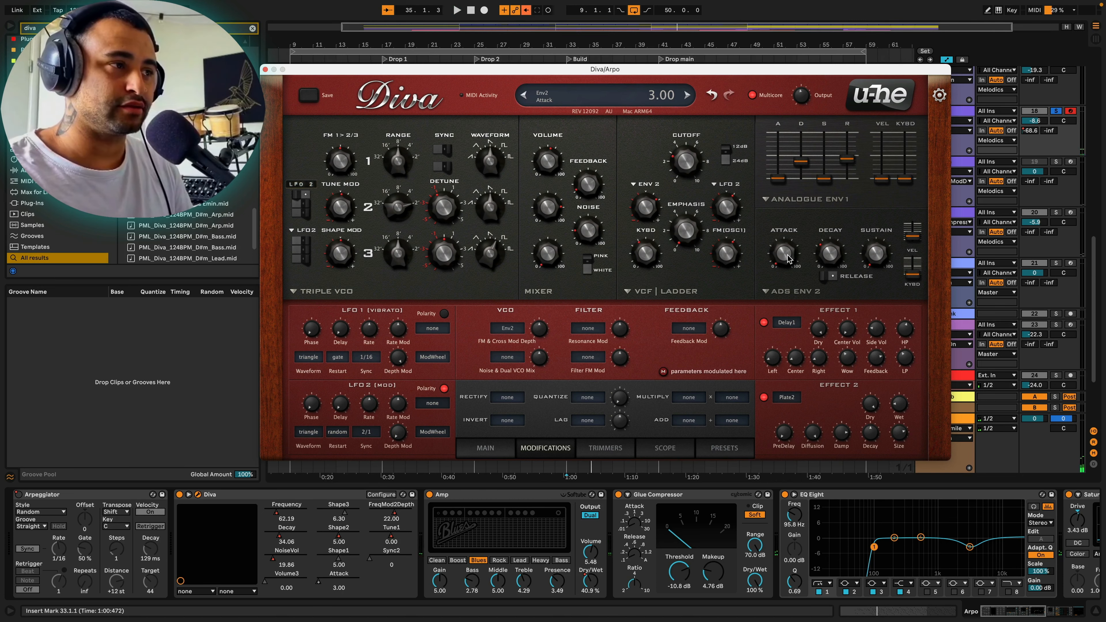
{"action": "left_click_drag", "start_coordinate": [788, 258], "coordinate": [785, 233]}
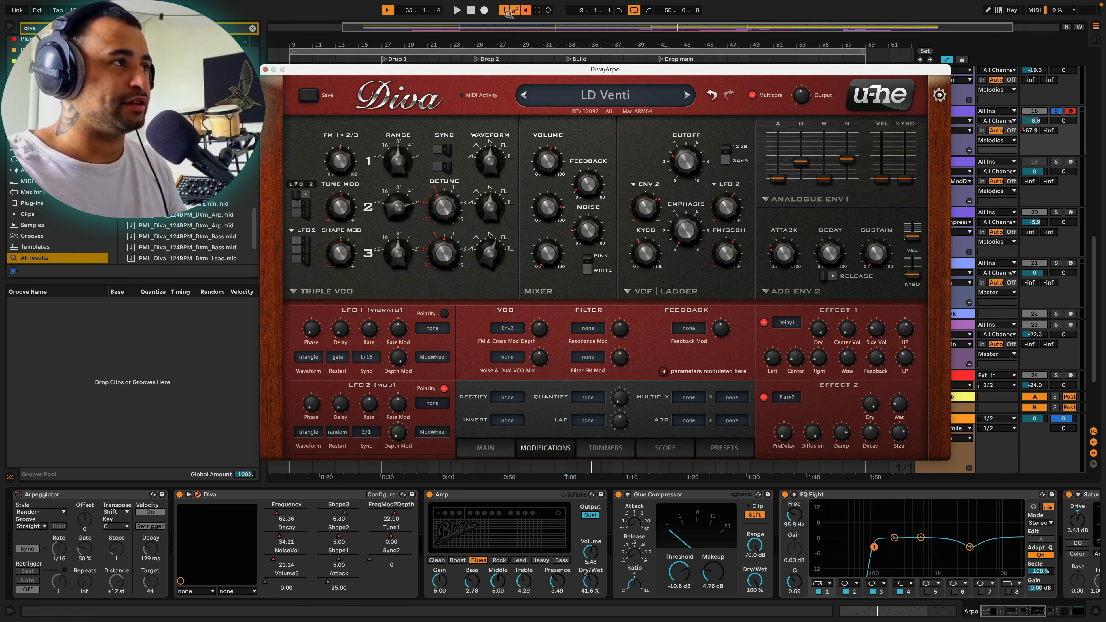
{"action": "left_click", "coordinate": [525, 11]}
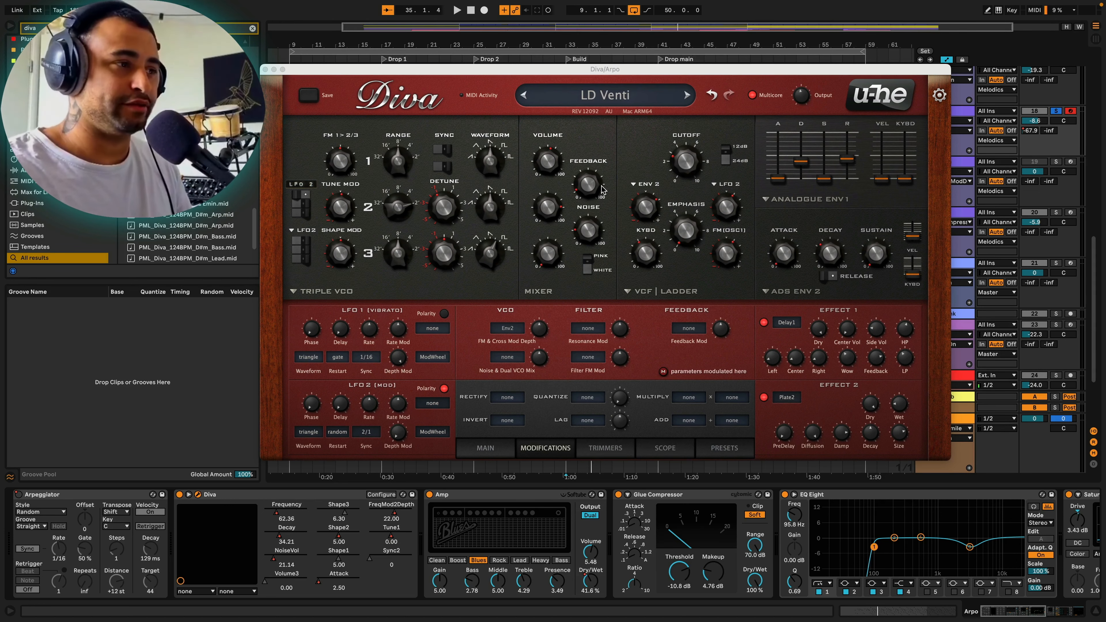
View the effects after Diva in the Arpo device chain and close the Diva window
{"action": "scroll", "coordinate": [831, 550], "scroll_direction": "right", "scroll_amount": 12}
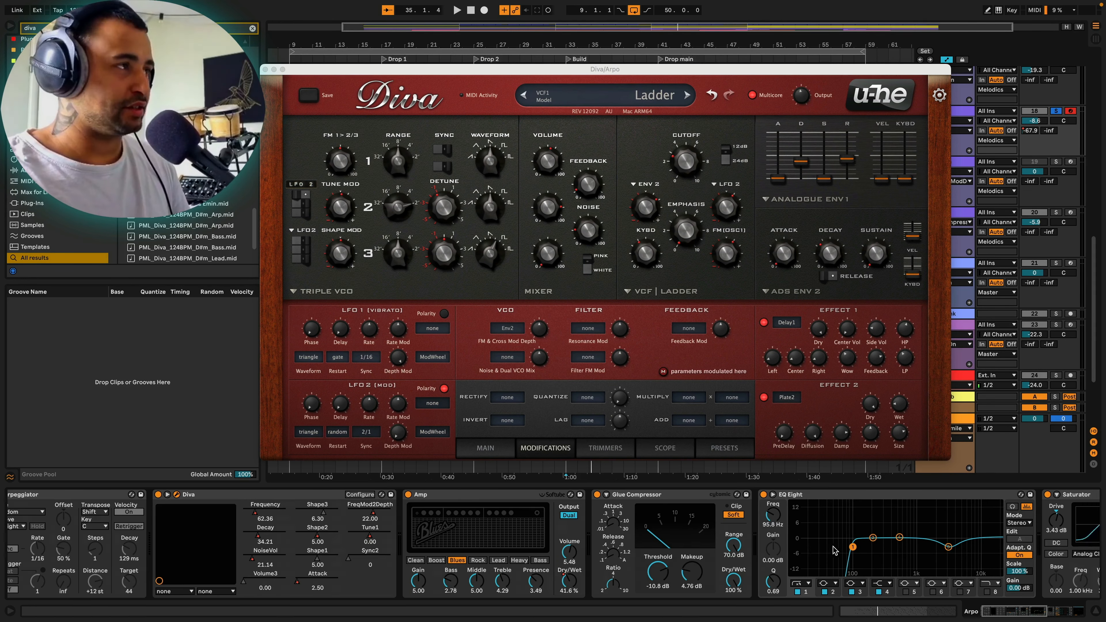
{"action": "scroll", "coordinate": [419, 50], "scroll_direction": "right", "scroll_amount": 1}
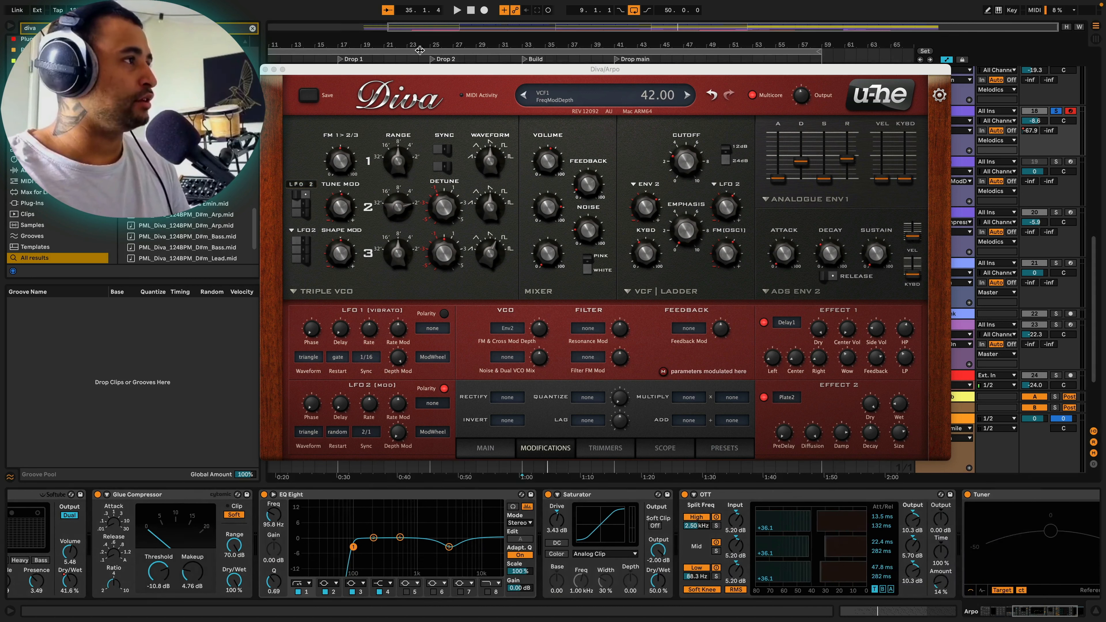
{"action": "left_click", "coordinate": [266, 70]}
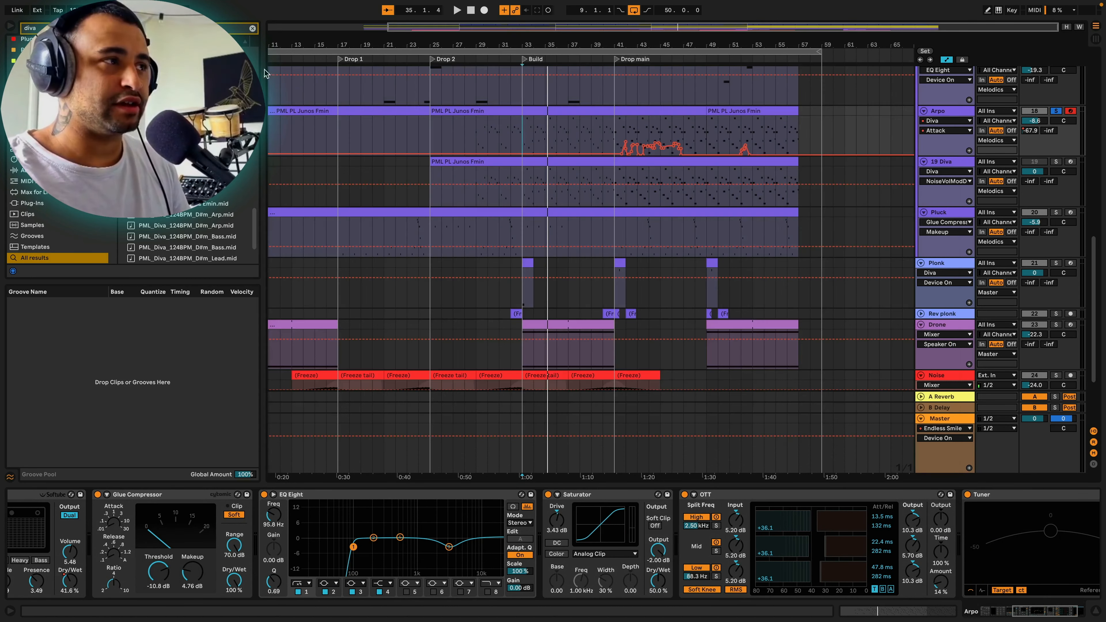
Review the Arpo track's A-Reverb send automation with the return's Reverb settings, and play the send's rise from bar 38
{"action": "left_click", "coordinate": [1036, 131]}
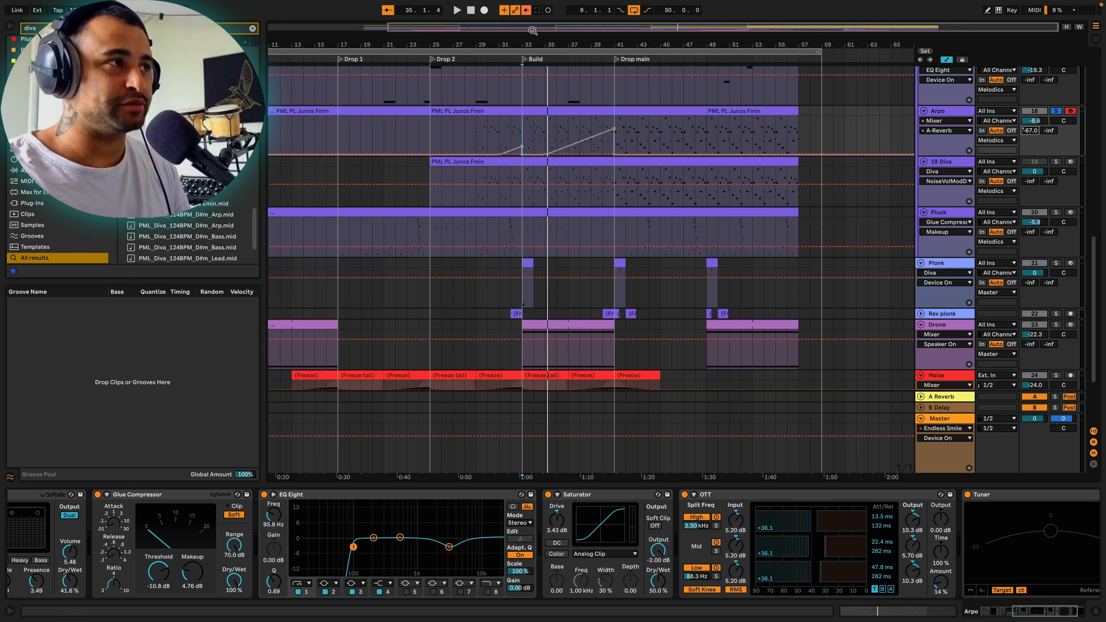
{"action": "left_click", "coordinate": [526, 10]}
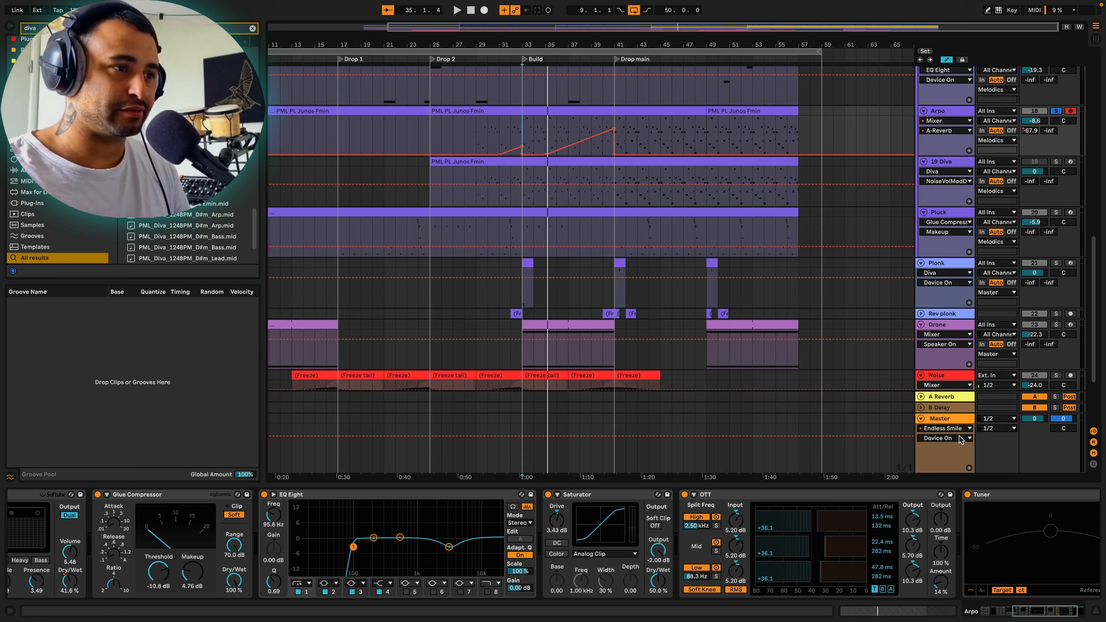
{"action": "left_click", "coordinate": [941, 395]}
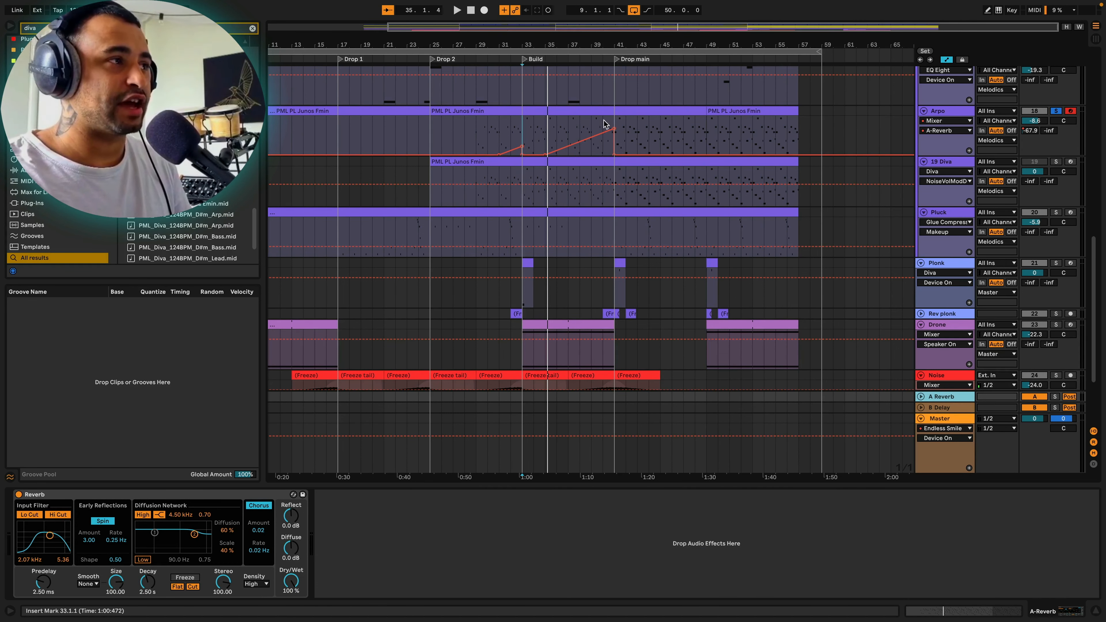
{"action": "left_click", "coordinate": [582, 124]}
{"action": "key", "text": "space"}
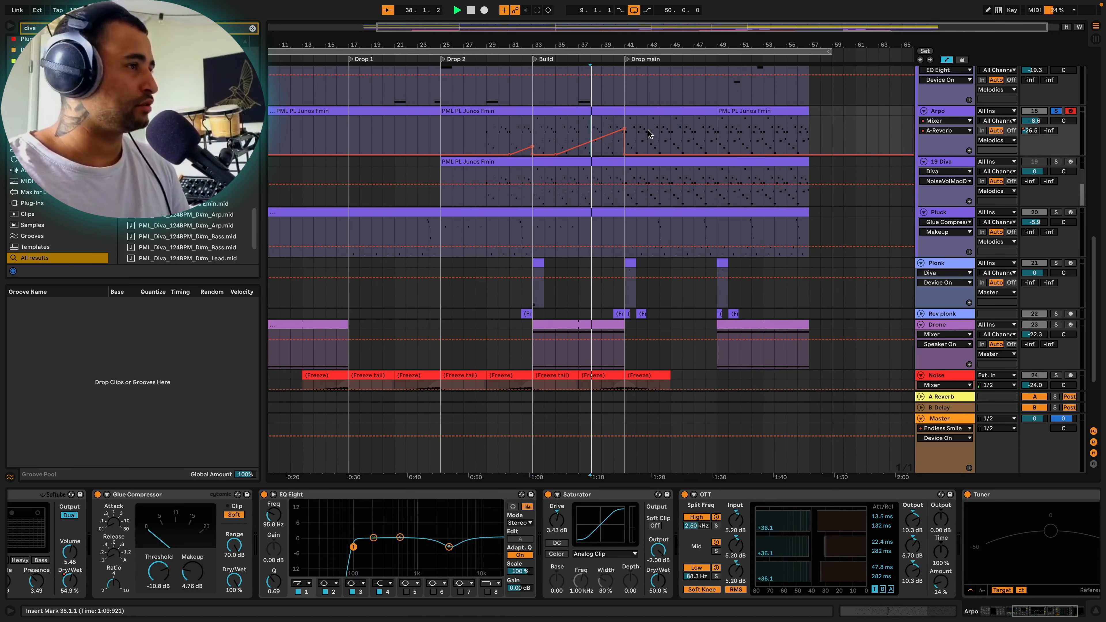